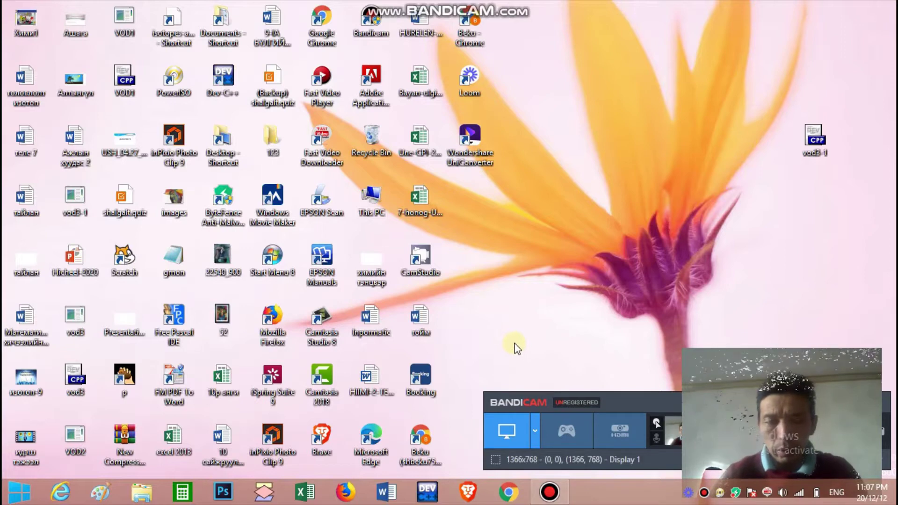
- Open Google Drive in Chrome from the Google apps list
left_click(510, 494)
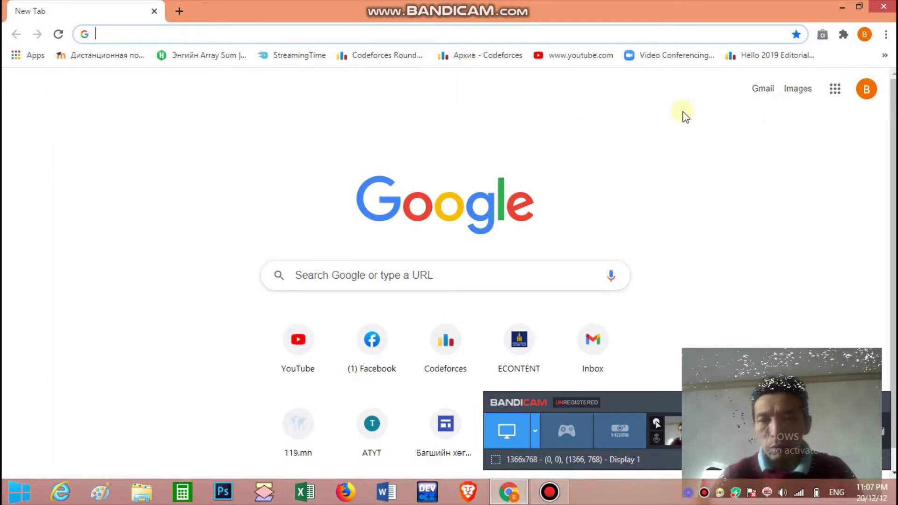
left_click(866, 89)
left_click(545, 106)
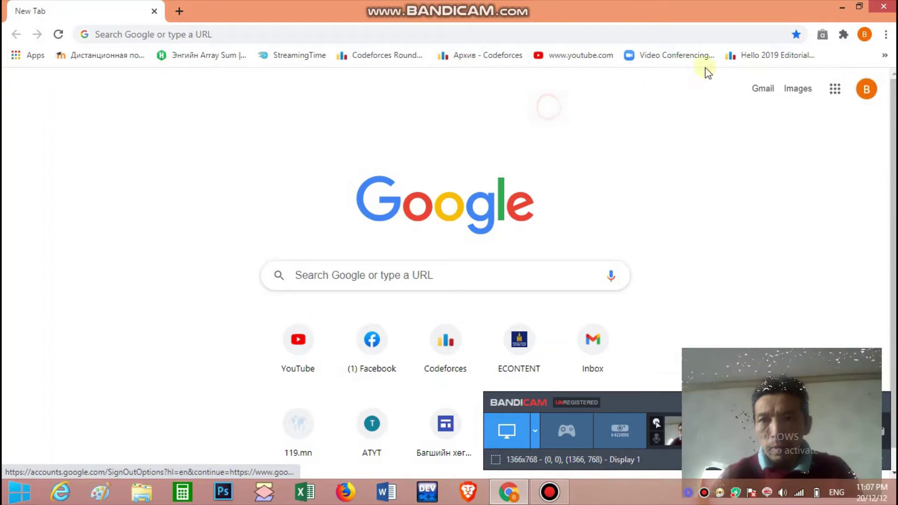
left_click(836, 90)
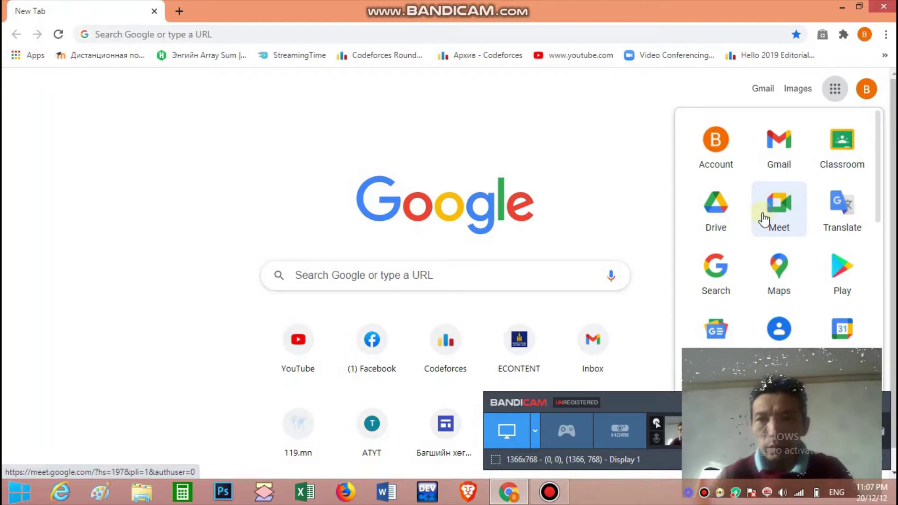
left_click(714, 209)
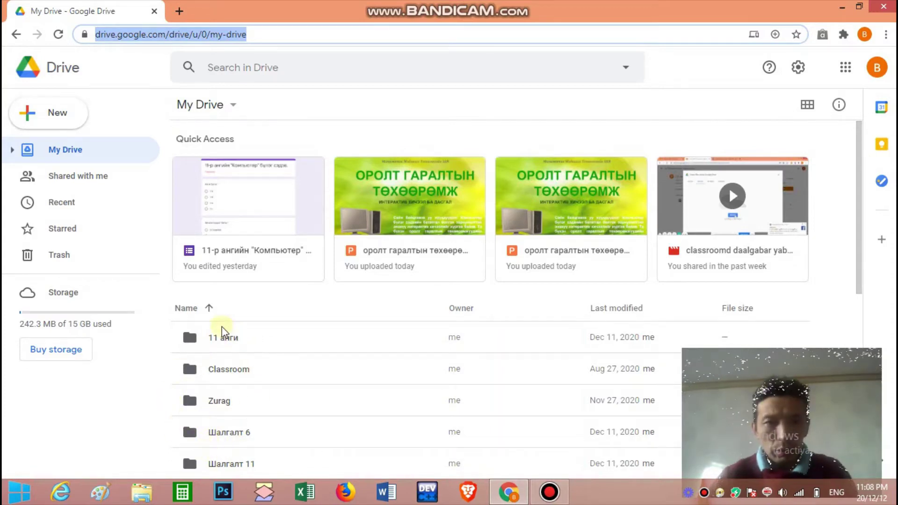
- Create a new folder named "6 анги" in My Drive
left_click(223, 106)
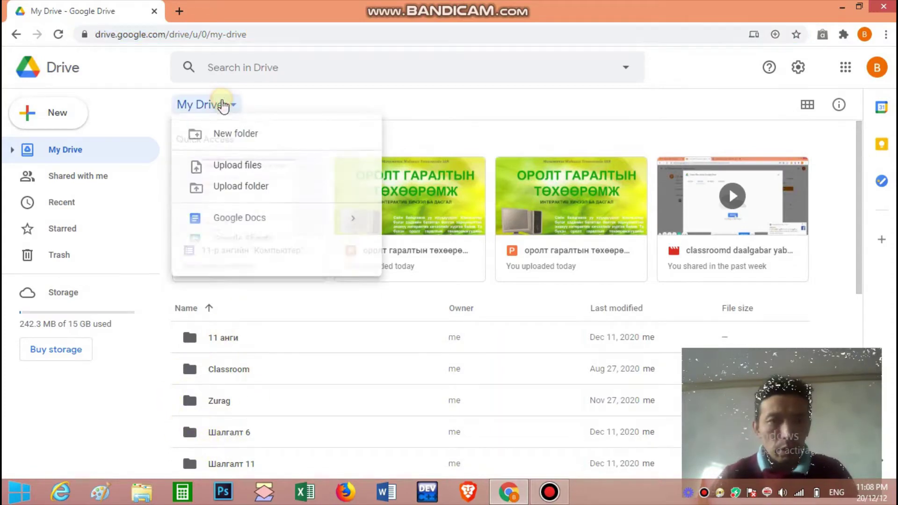
left_click(236, 137)
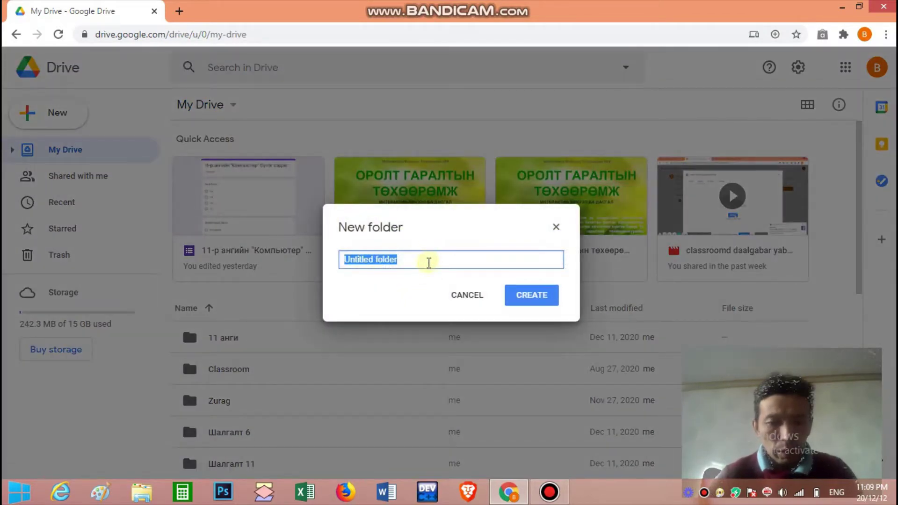
type("^")
key("BackSpace")
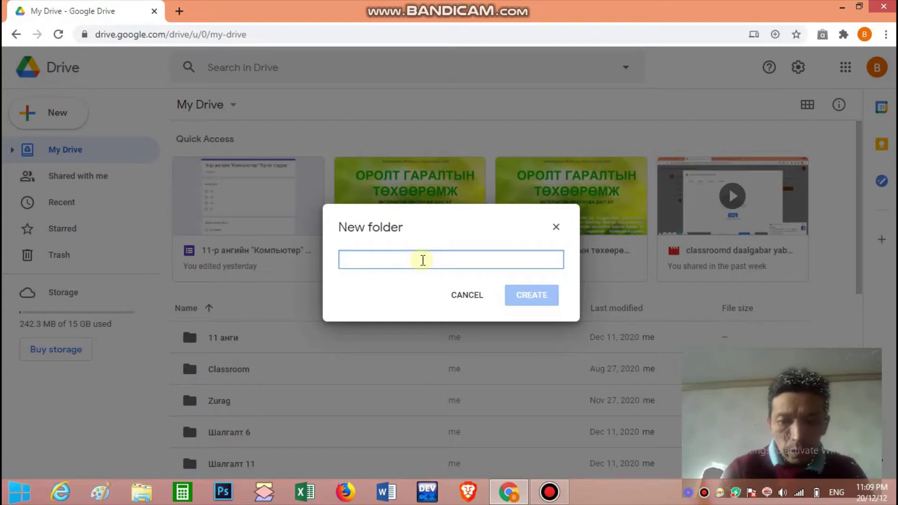
type("6 анги")
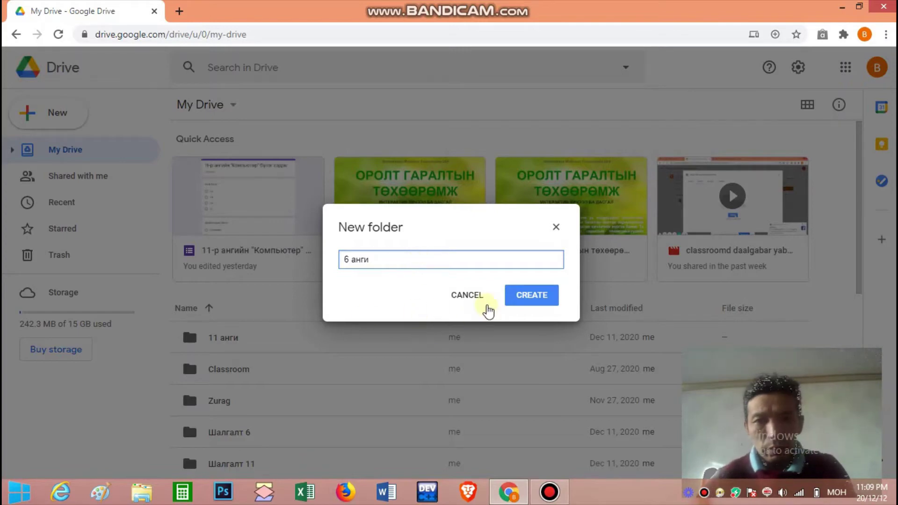
left_click(519, 302)
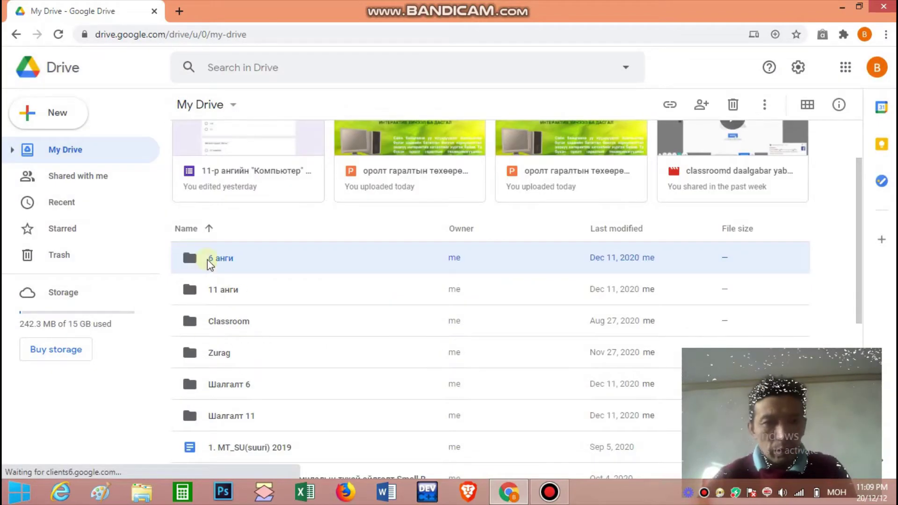
- Open the "6 анги" folder and create a subfolder named "Компьютер" inside it
right_click(195, 257)
left_click(195, 258)
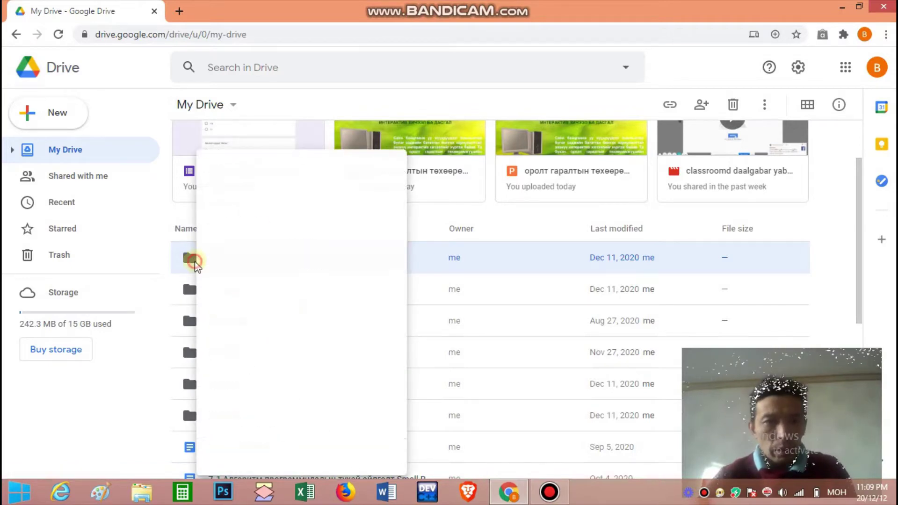
double_click(202, 259)
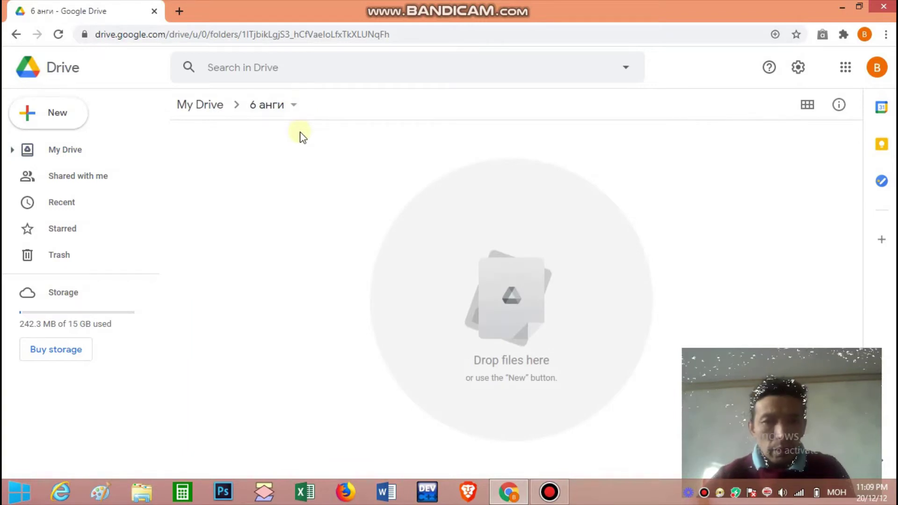
right_click(298, 168)
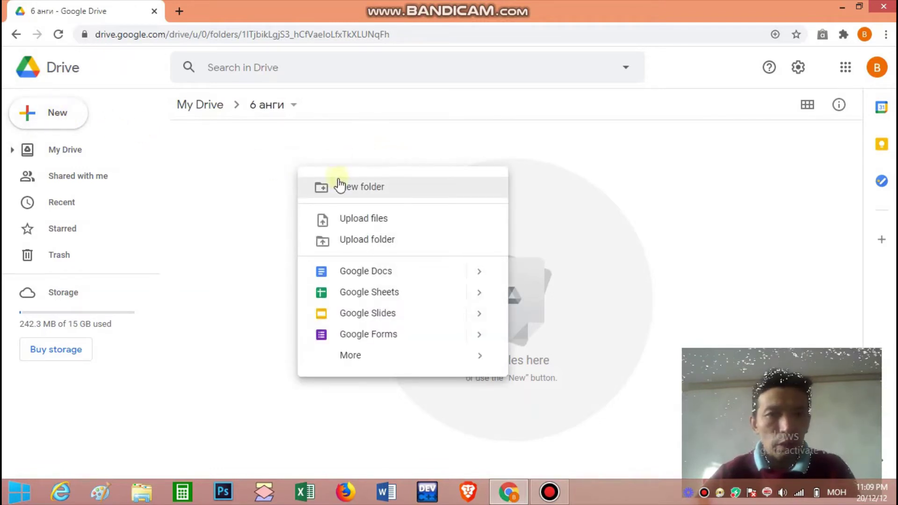
left_click(281, 116)
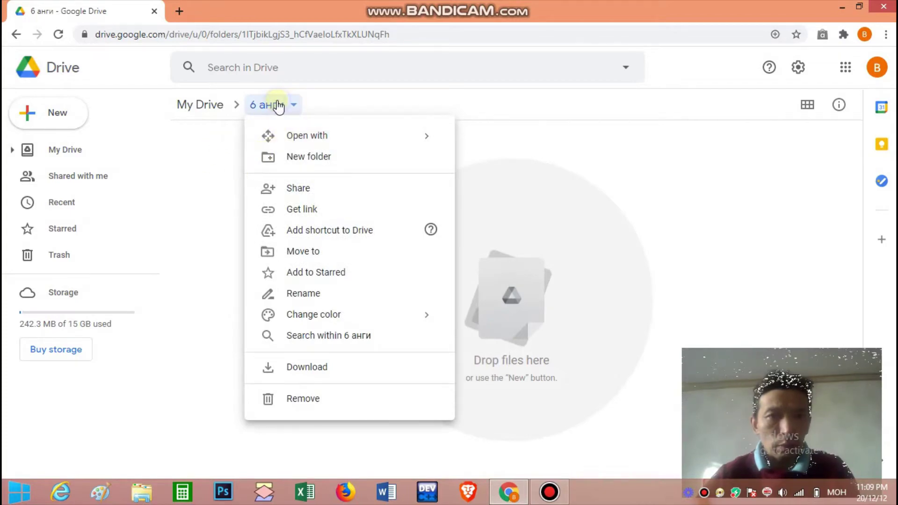
right_click(514, 193)
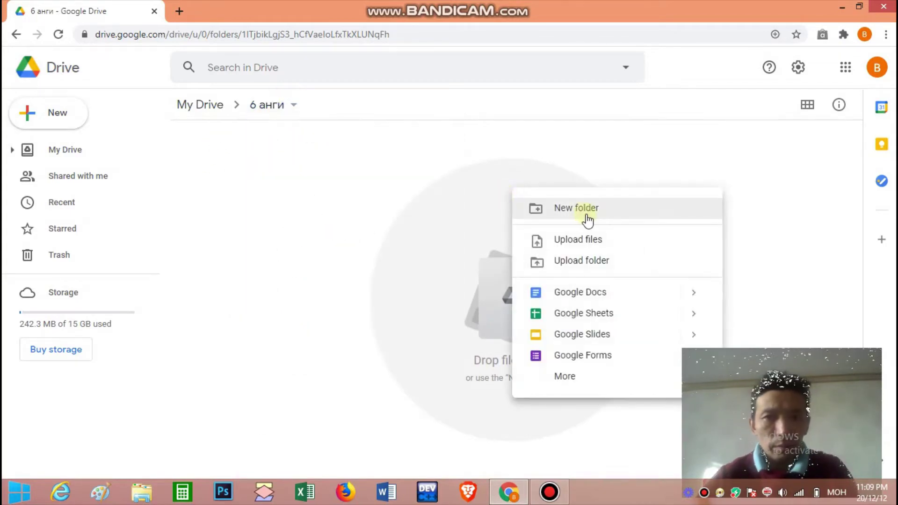
left_click(585, 211)
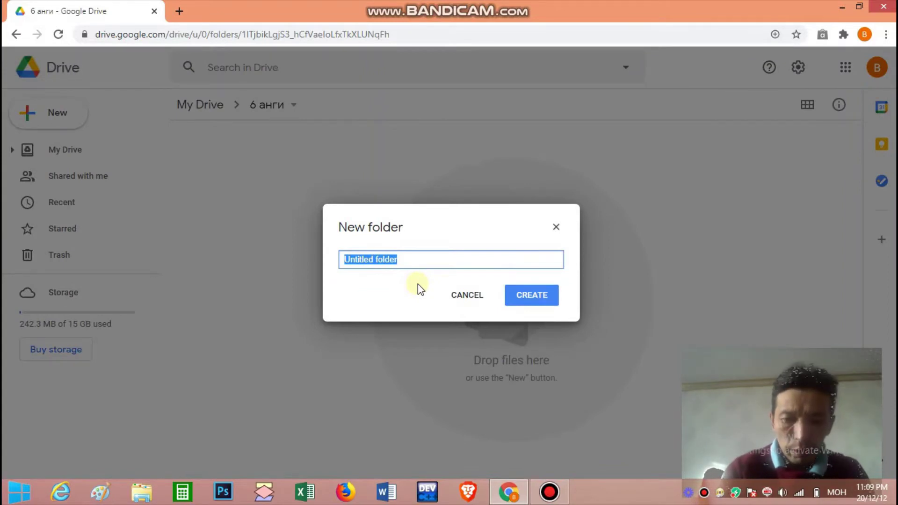
type("Ko")
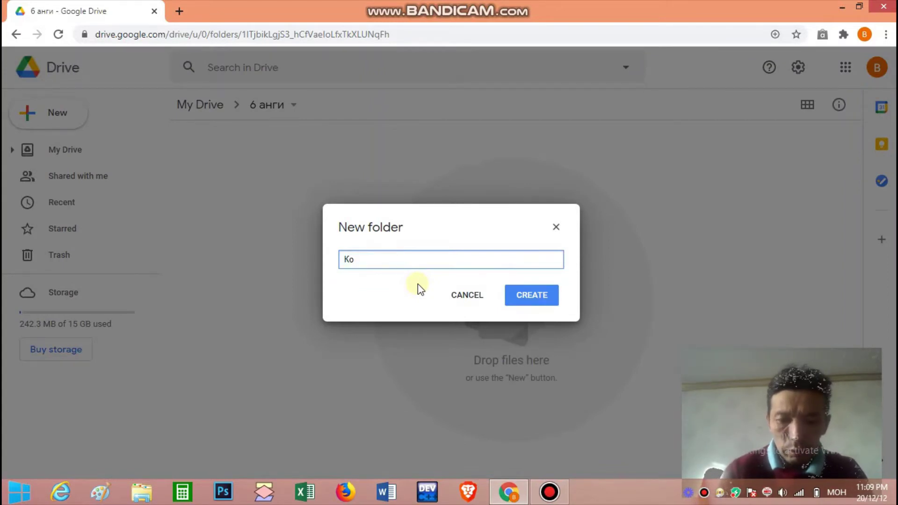
type("мпью")
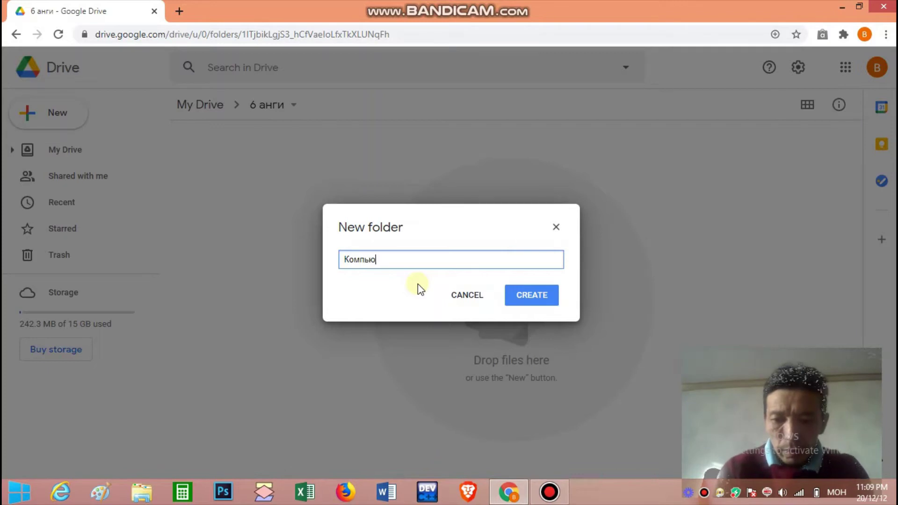
type("тер")
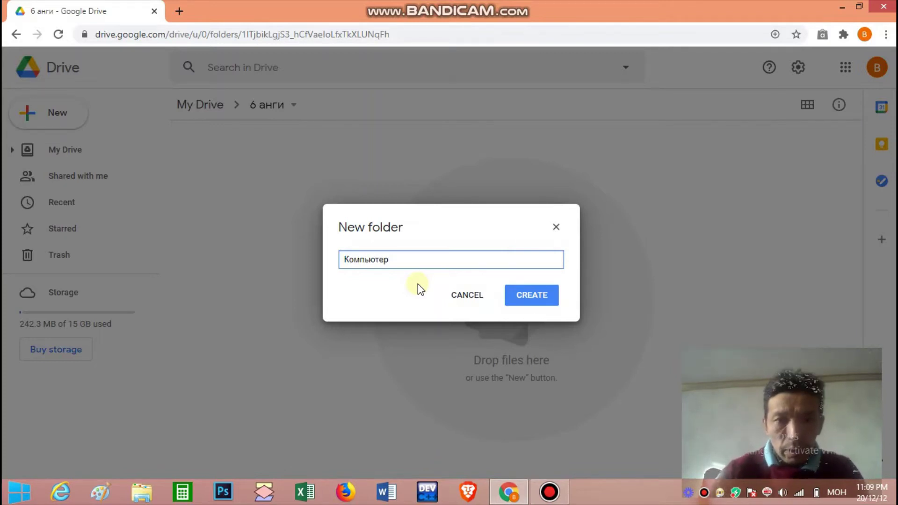
left_click(524, 299)
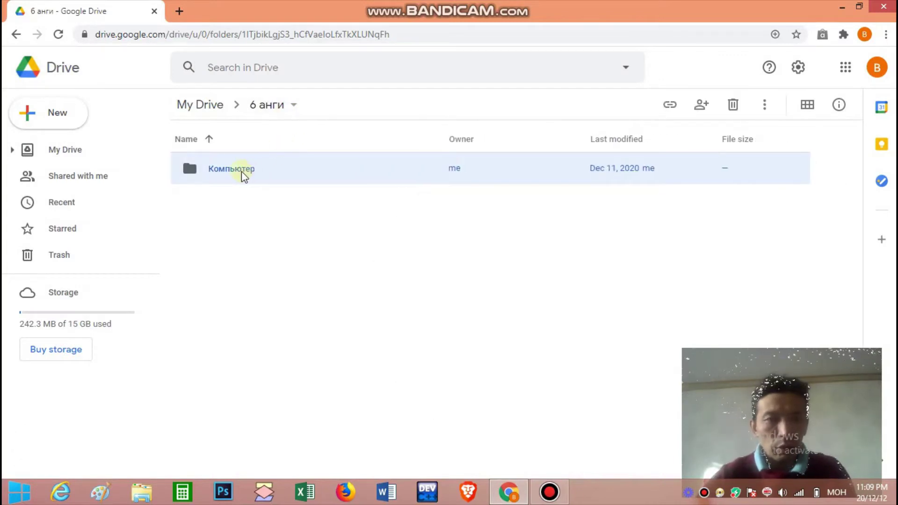
- Open the "Компьютер" folder and upload the Word file "6 r angi" from Documents
double_click(242, 173)
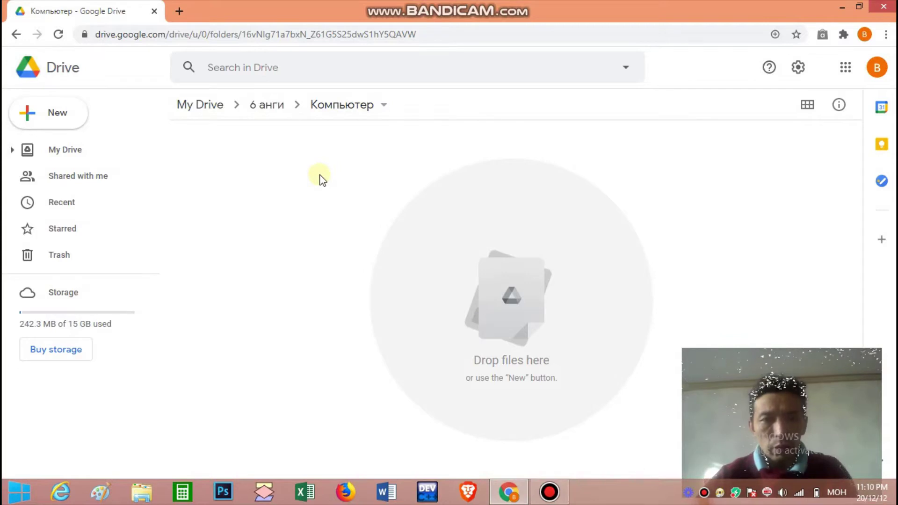
right_click(318, 175)
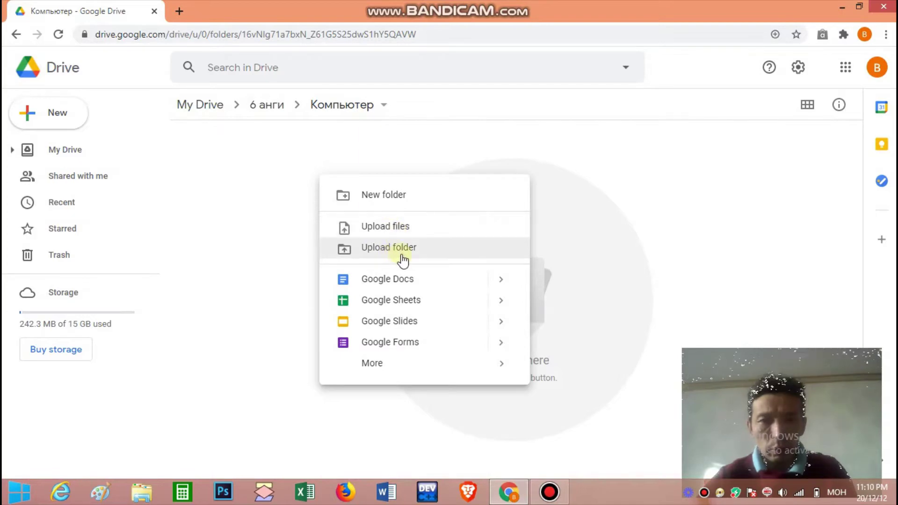
left_click(400, 228)
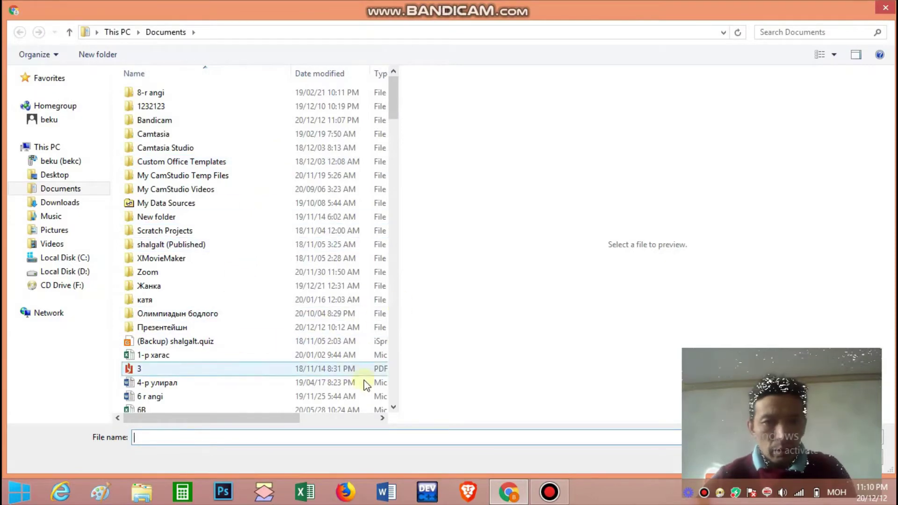
left_click(393, 406)
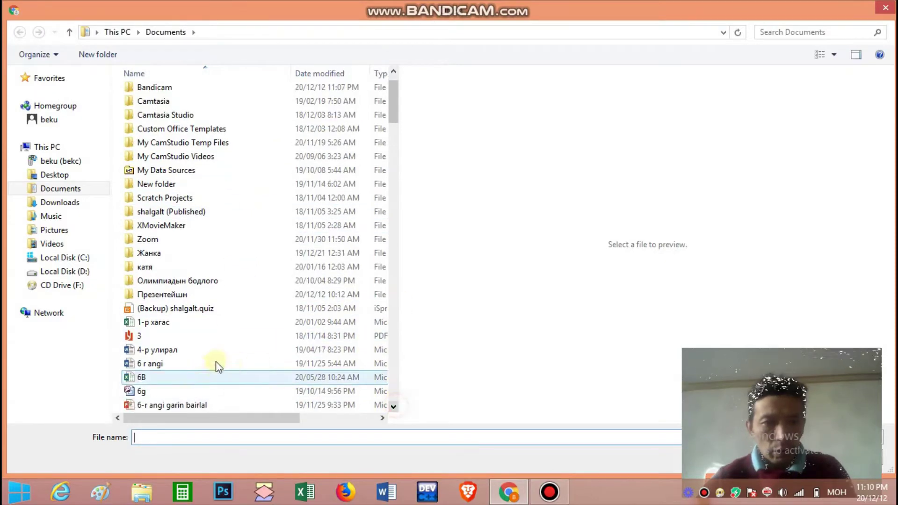
double_click(143, 364)
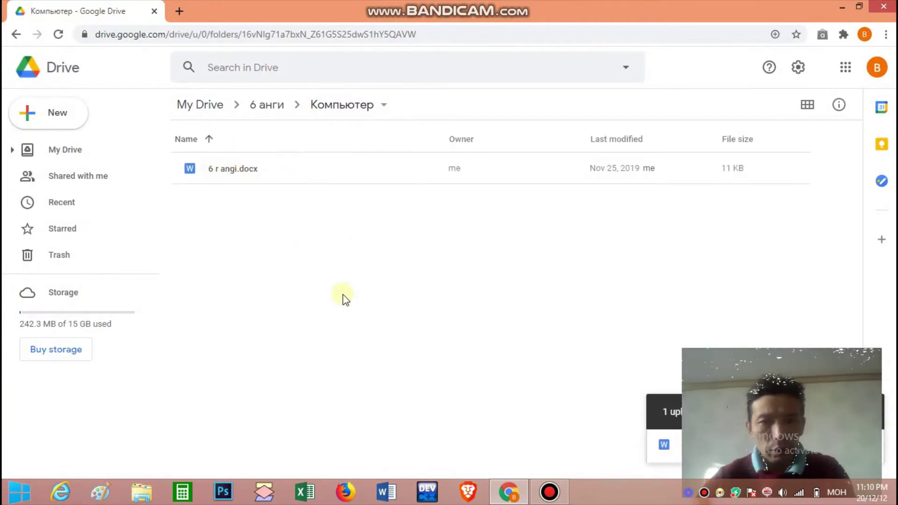
- Upload the PowerPoint file "6-r angi garin bairlal" from Documents to the "Компьютер" folder
right_click(342, 268)
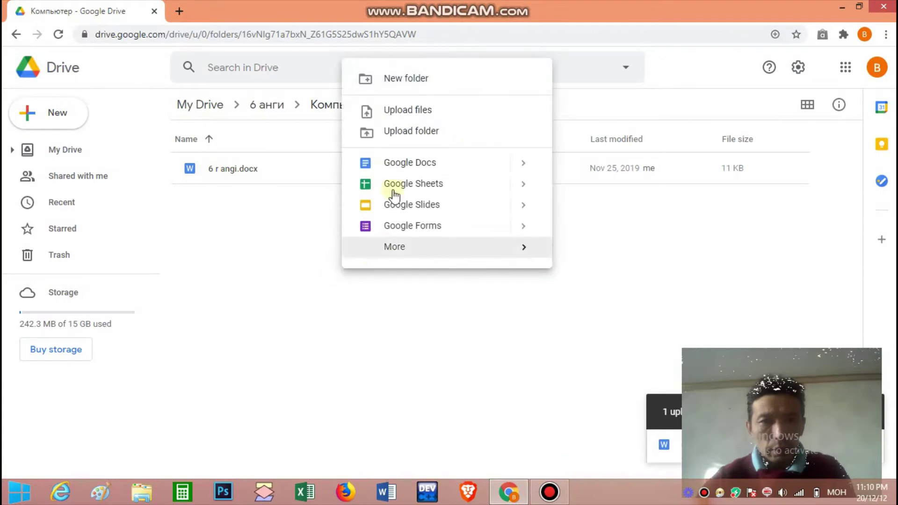
left_click(406, 117)
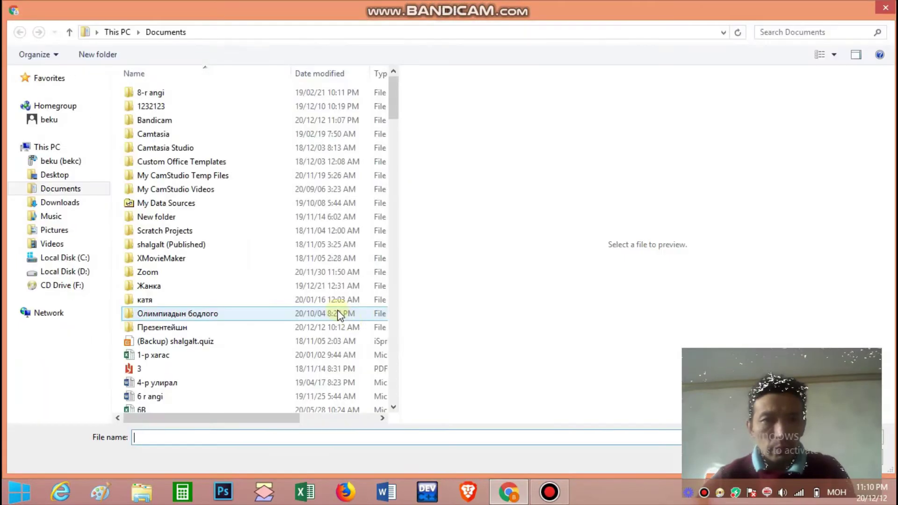
left_click(394, 407)
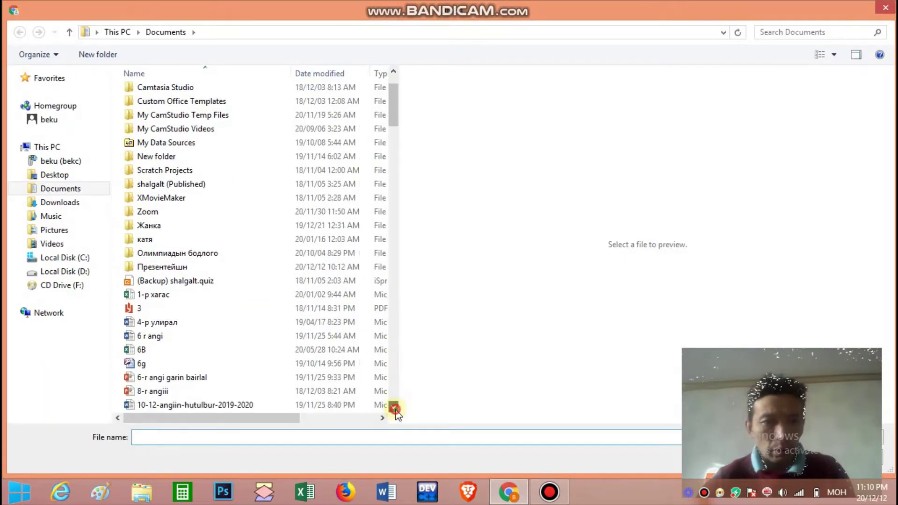
double_click(194, 369)
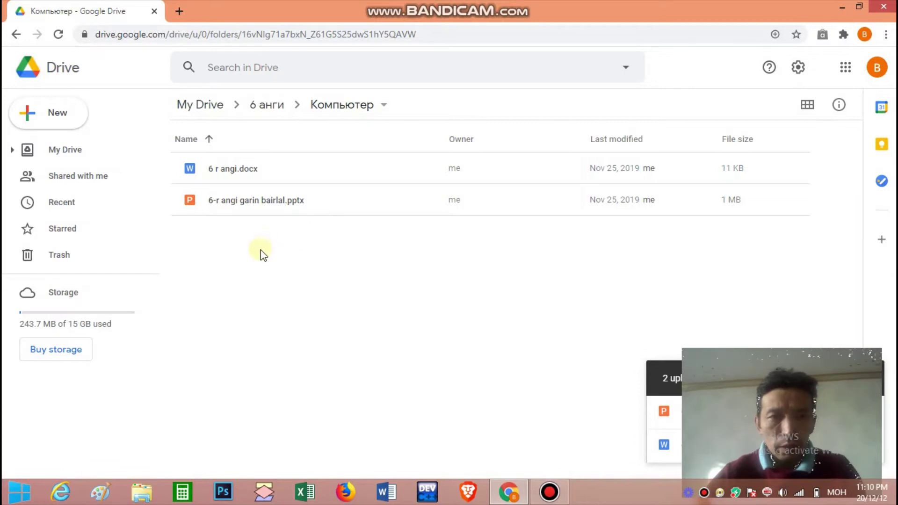
- Create a blank Google Form in the "Компьютер" folder and dismiss the translation prompt
left_click(48, 117)
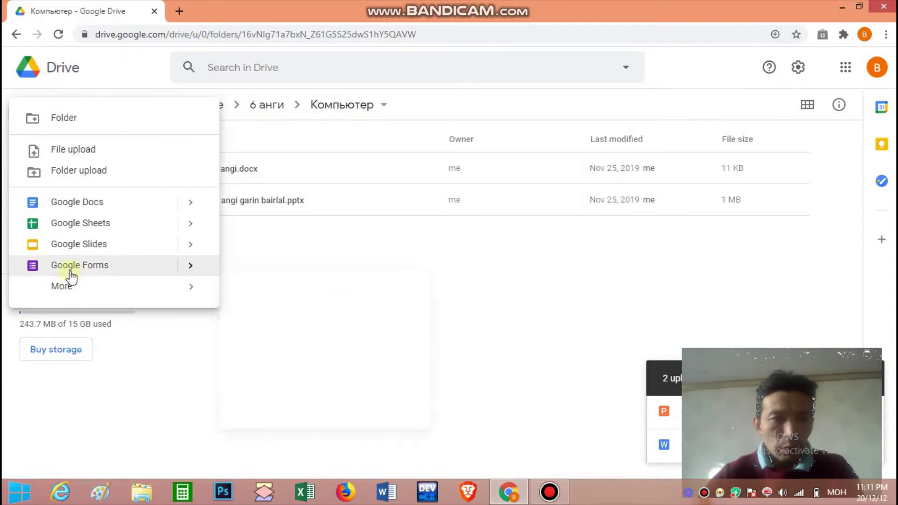
mouse_move(59, 293)
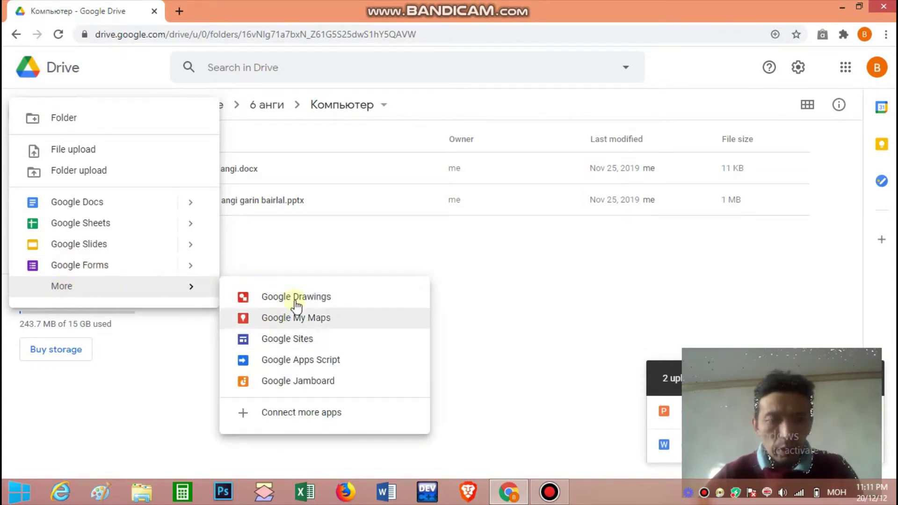
mouse_move(87, 272)
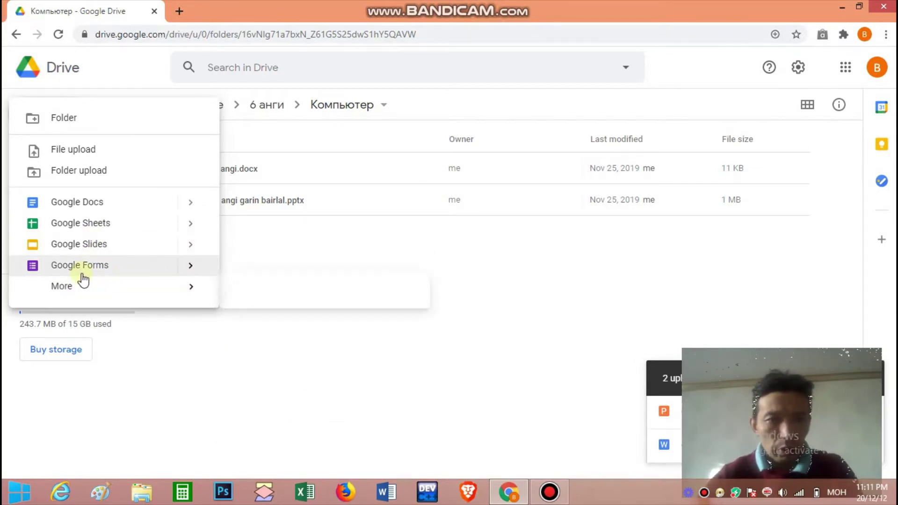
left_click(95, 270)
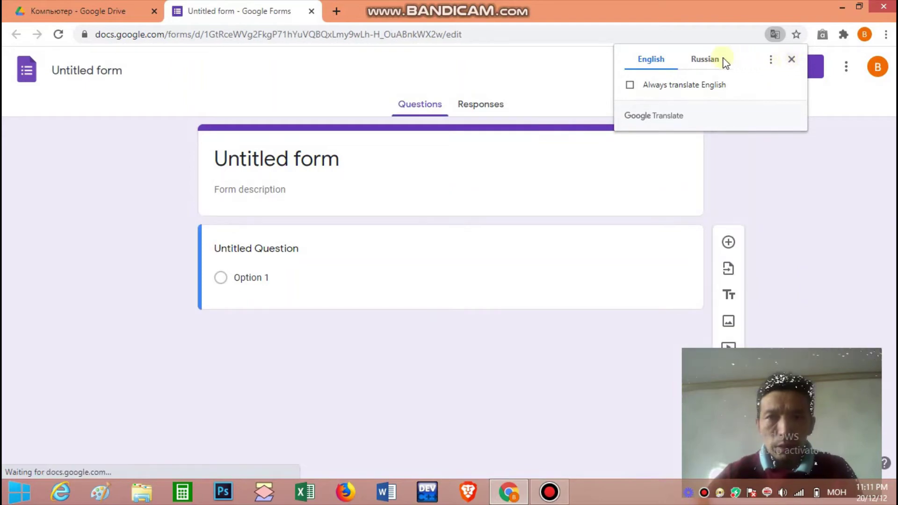
left_click(792, 61)
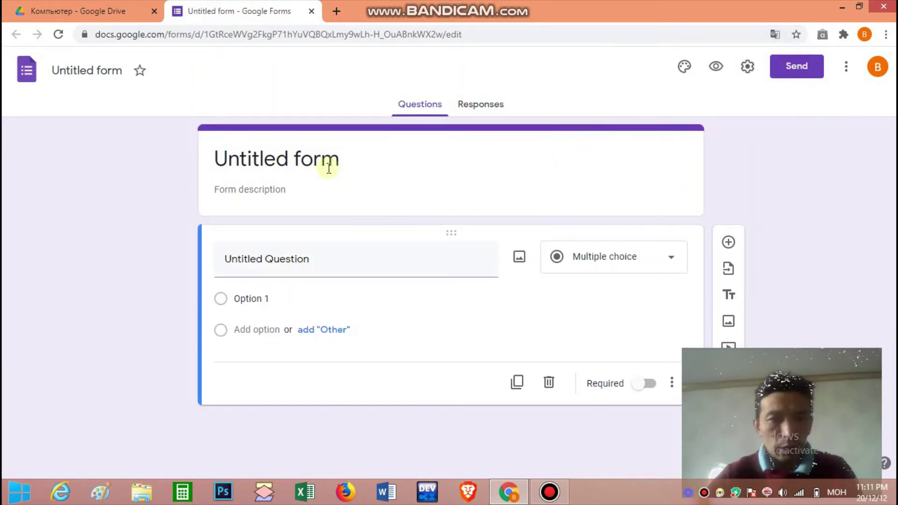
- Title the form "6-р анги Компьютер"
left_click_drag(361, 159, 206, 175)
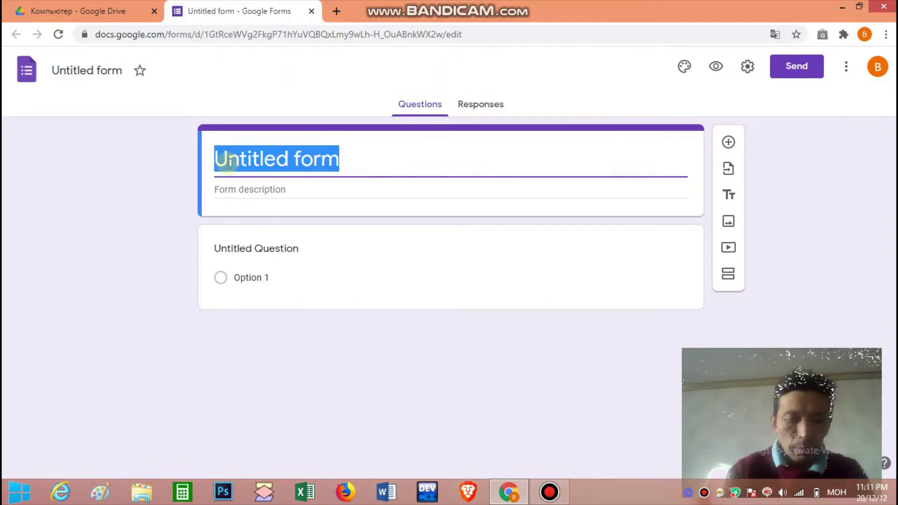
type("6")
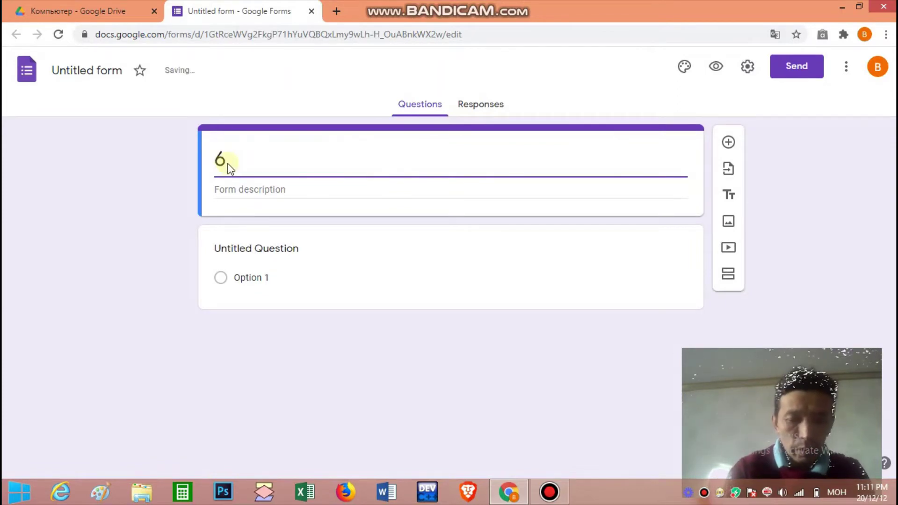
type("р анг")
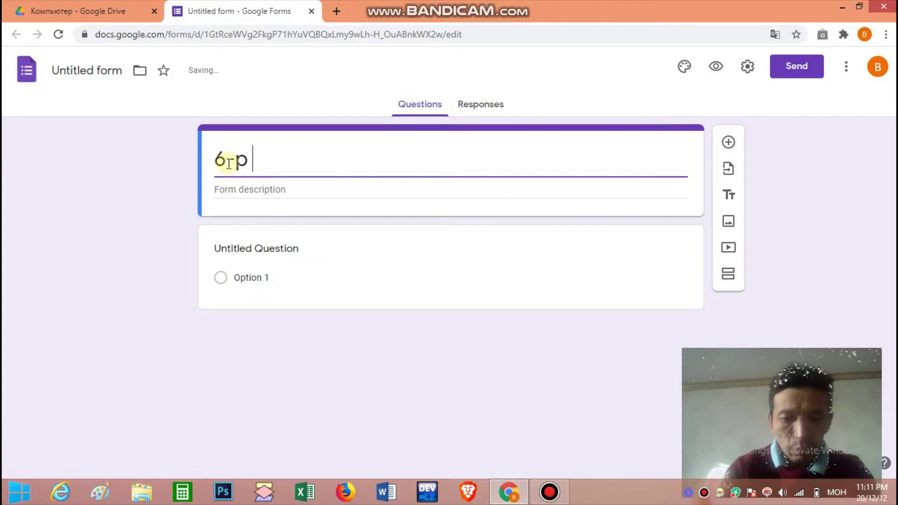
type("и ")
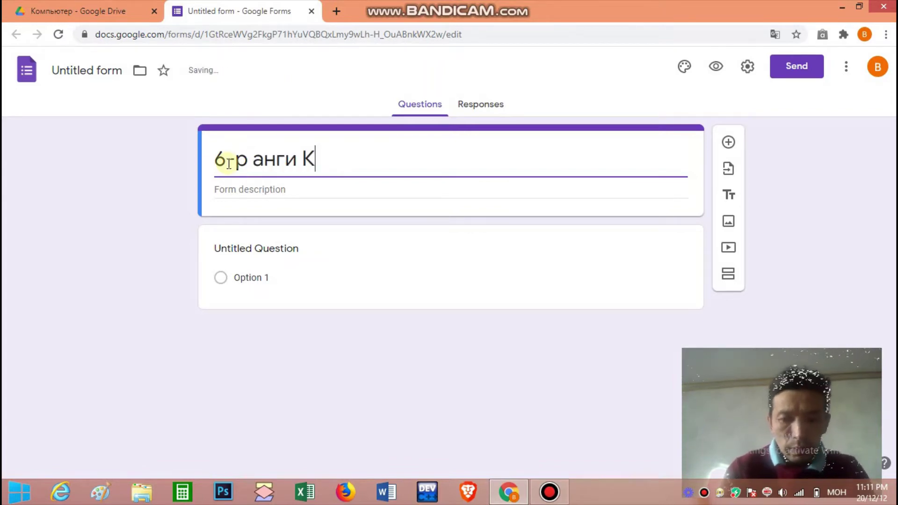
type("Компью")
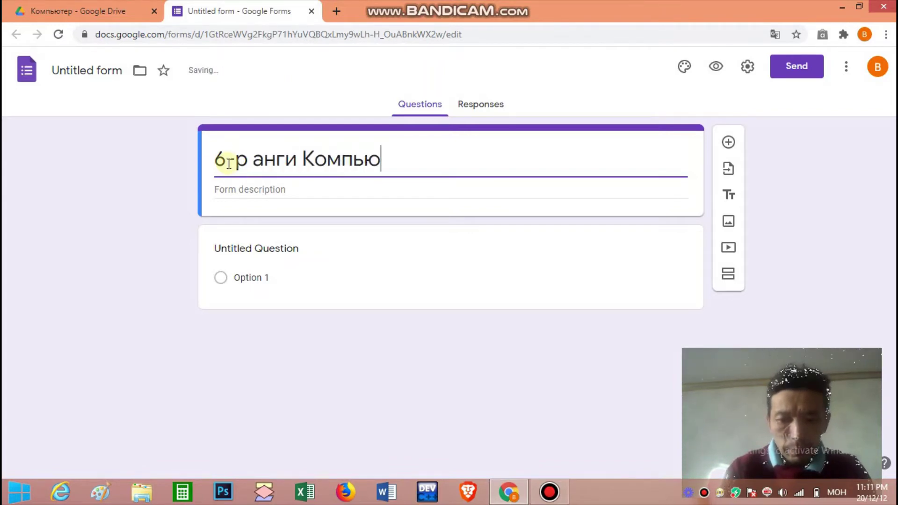
type("тер")
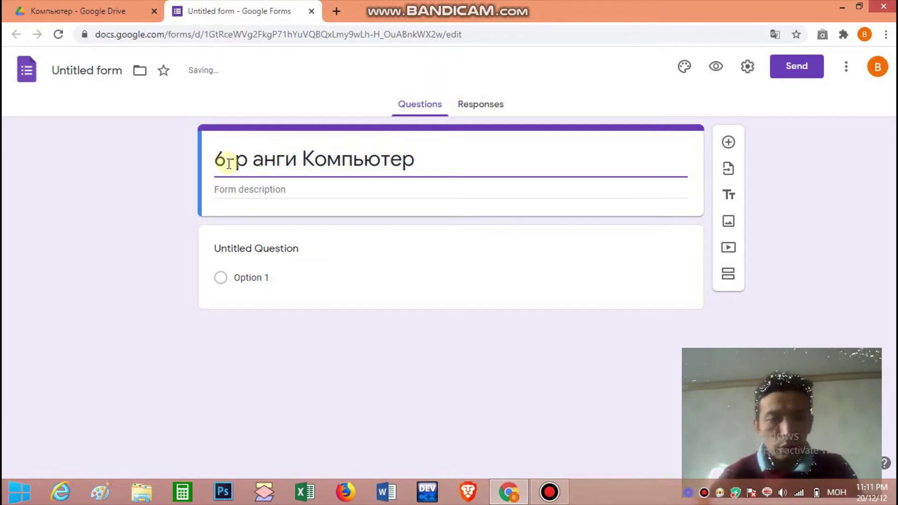
left_click(229, 163)
type("-")
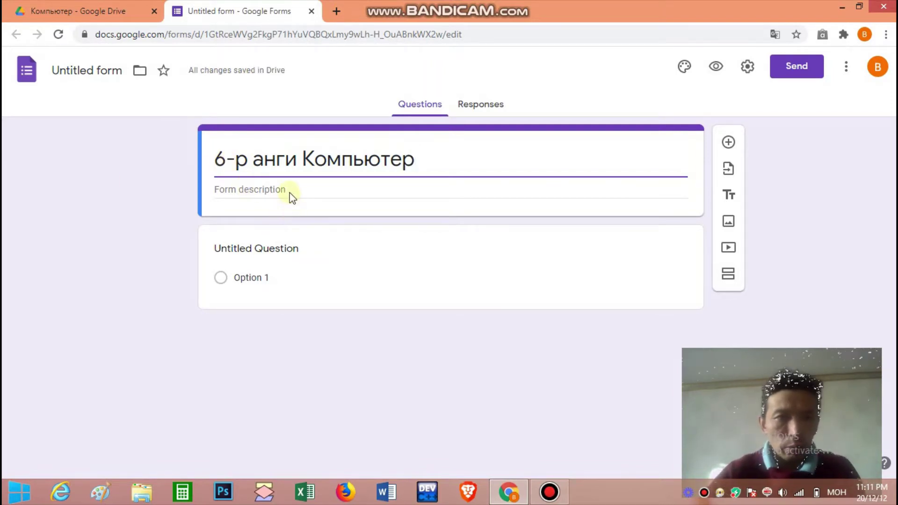
left_click(291, 192)
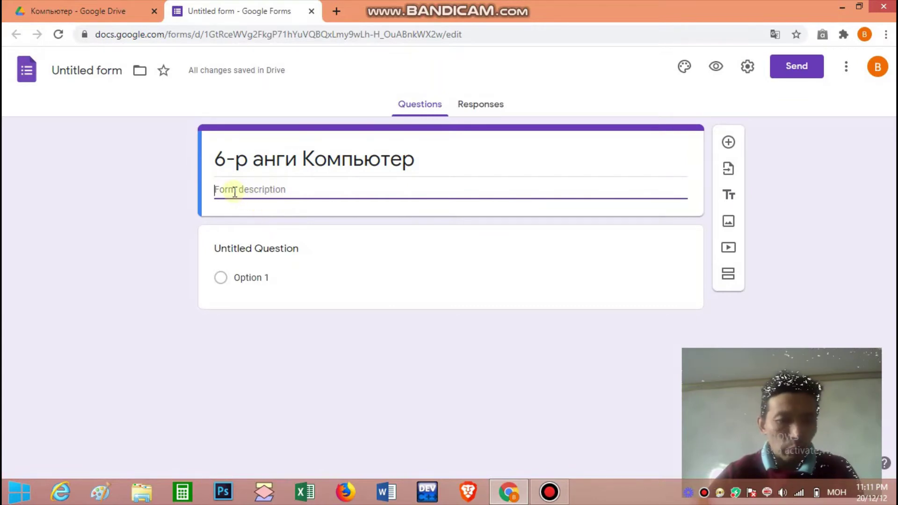
right_click(234, 191)
left_click(226, 189)
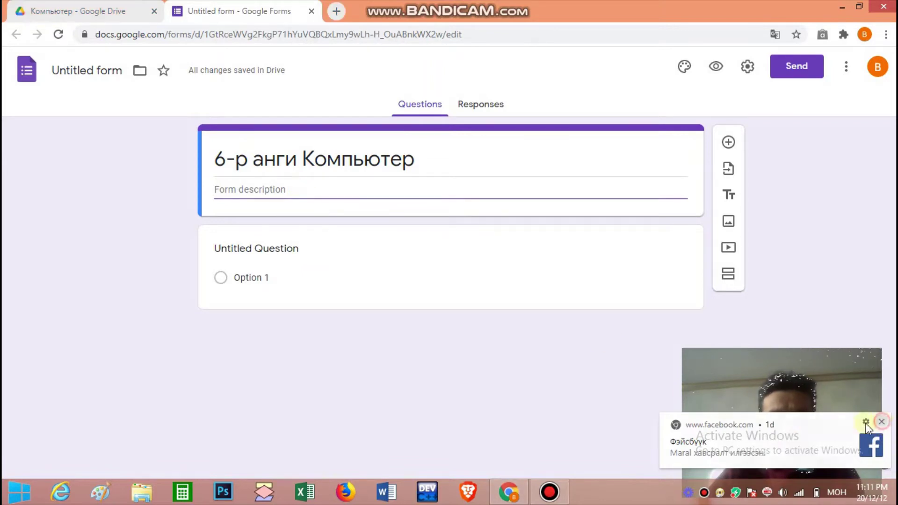
left_click(881, 422)
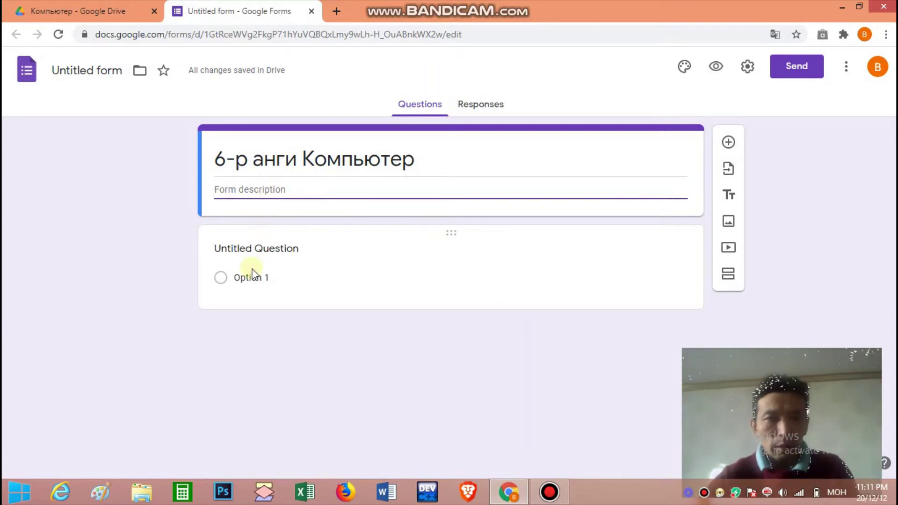
- Replace the first question's placeholder text with "Анги"
left_click(261, 250)
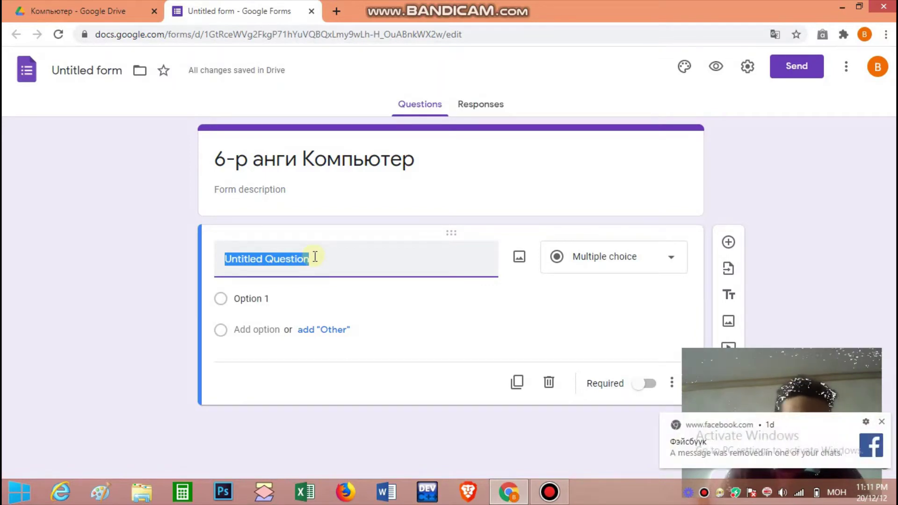
left_click(881, 422)
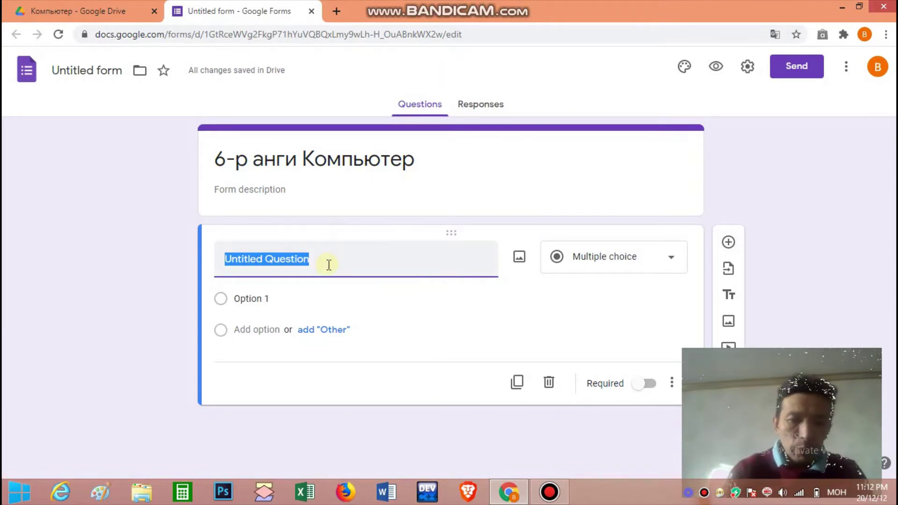
type("Анги")
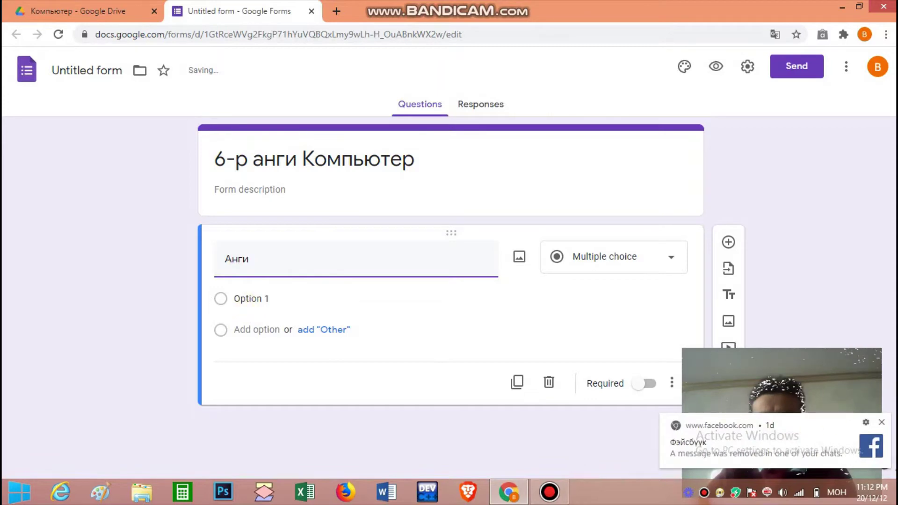
- Fill the multiple-choice question "Анги" with the answer options 6а, 6б, 6в and 6г
left_click(276, 297)
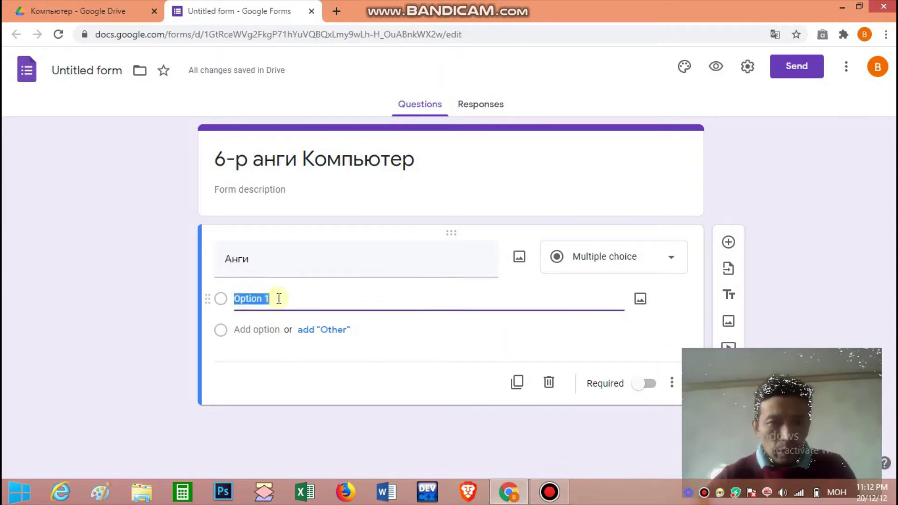
type("6а")
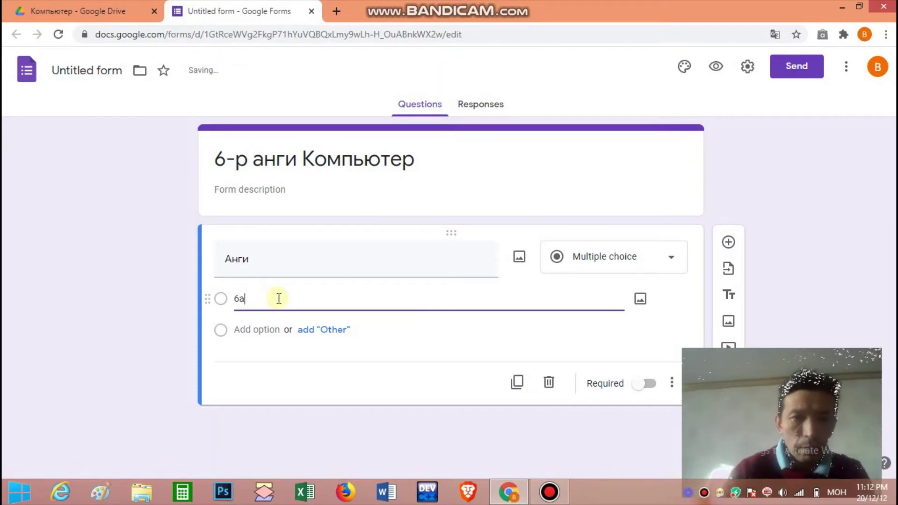
left_click(261, 330)
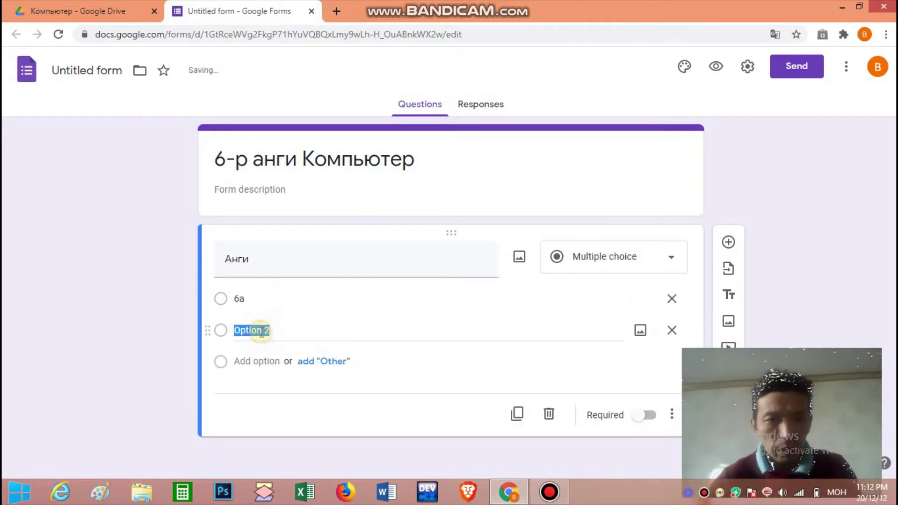
type("6")
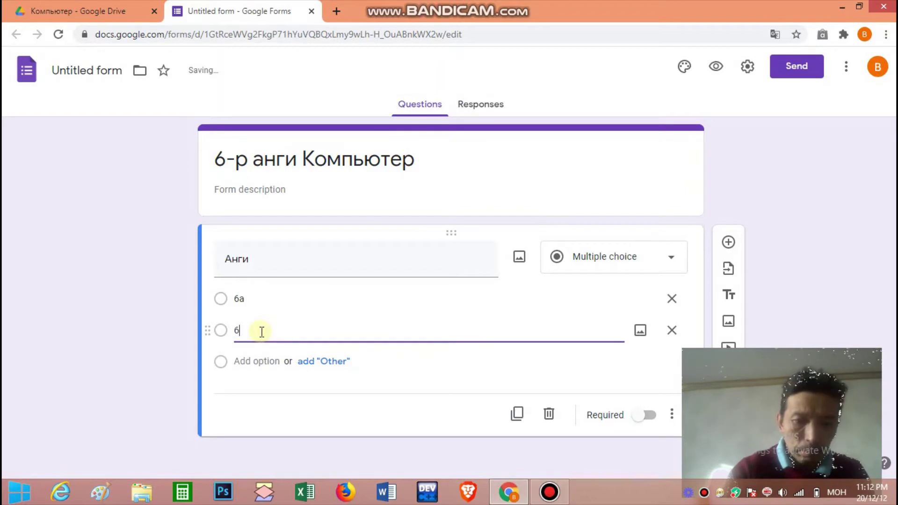
type("б")
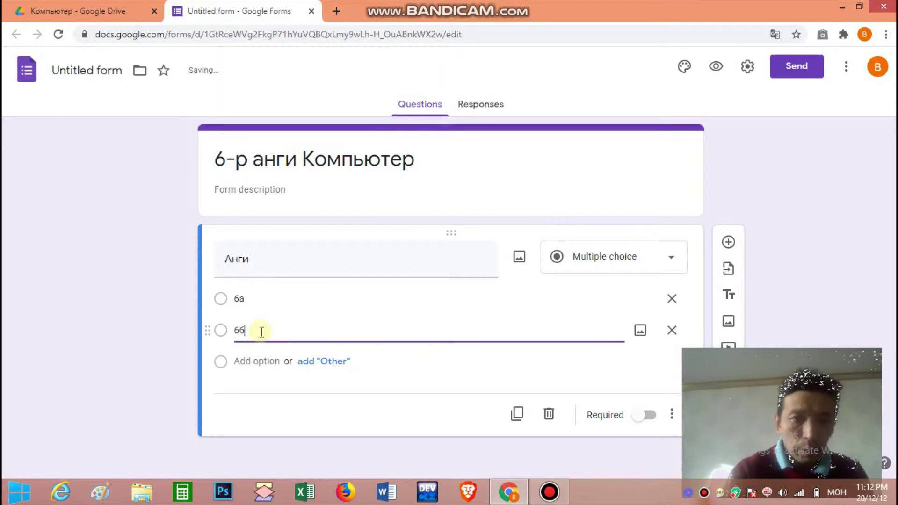
left_click(261, 363)
type("6")
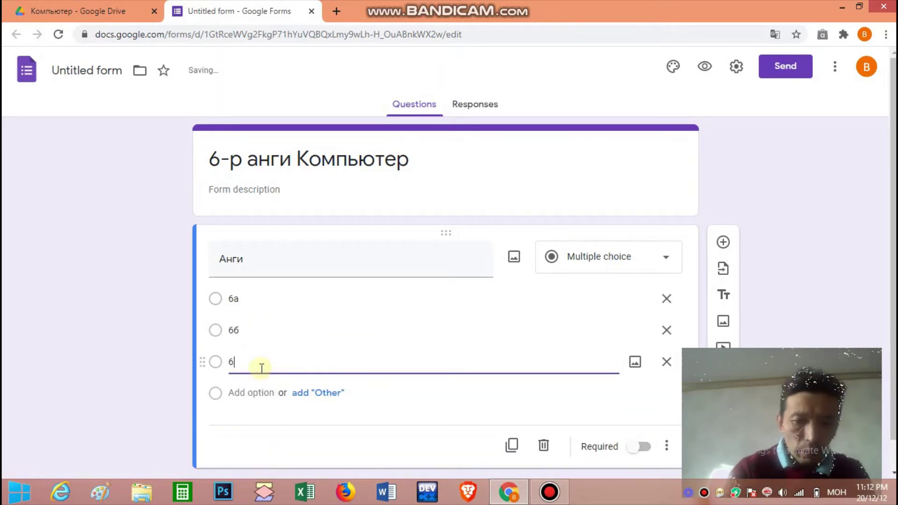
type("в")
key("BackSpace")
type("в")
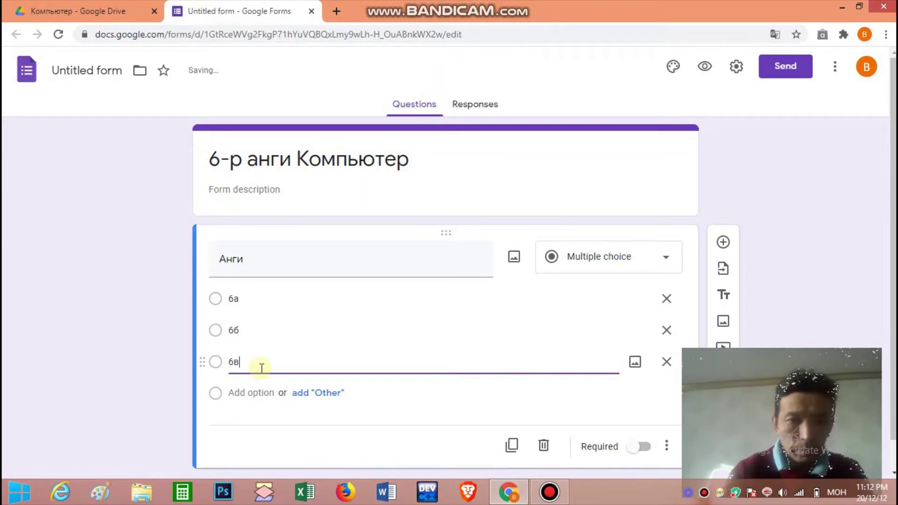
left_click(256, 393)
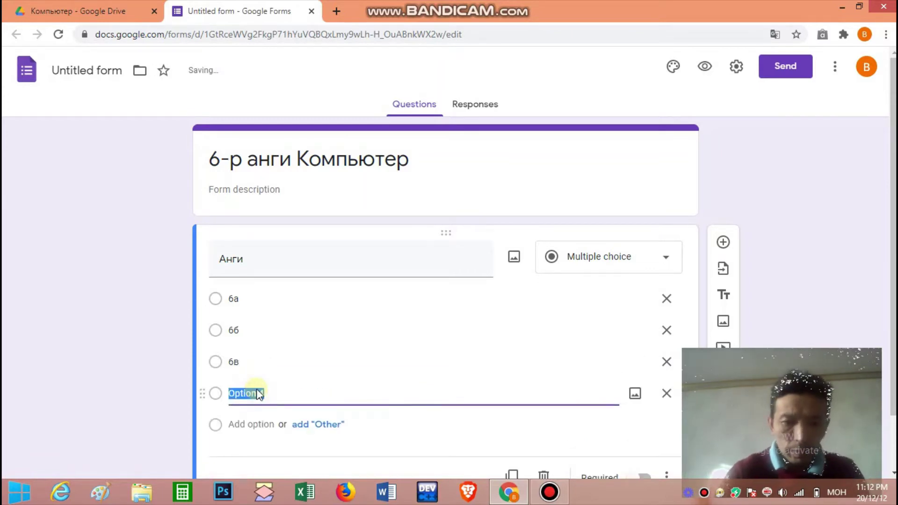
type("6г")
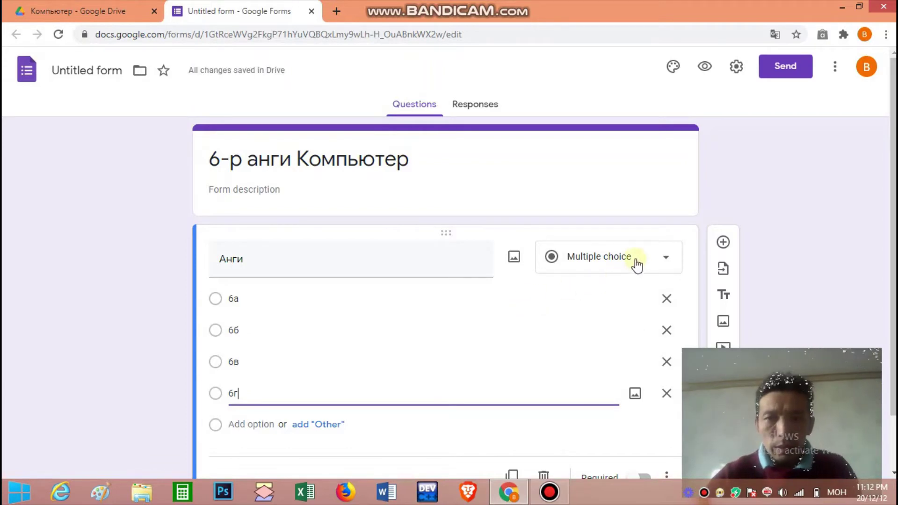
- Switch the "Анги" question's type to Short answer and back to Multiple choice
left_click(664, 258)
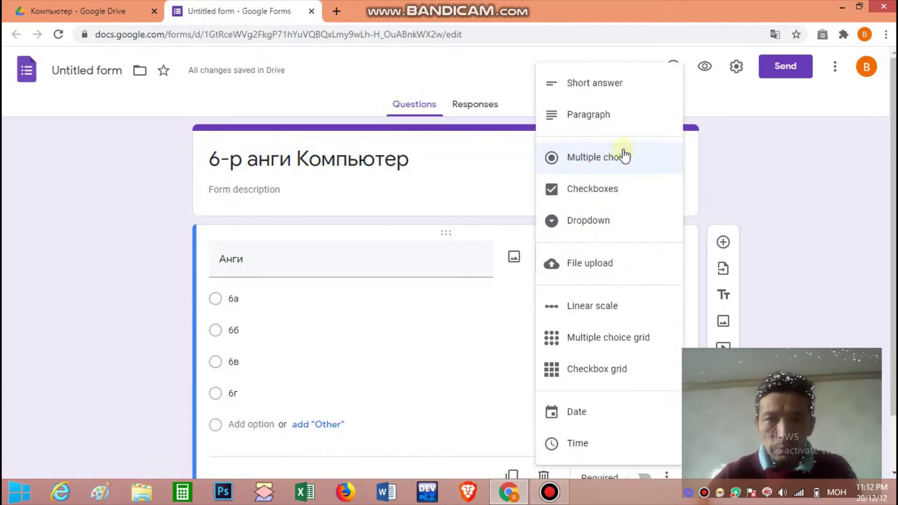
right_click(591, 85)
left_click(582, 260)
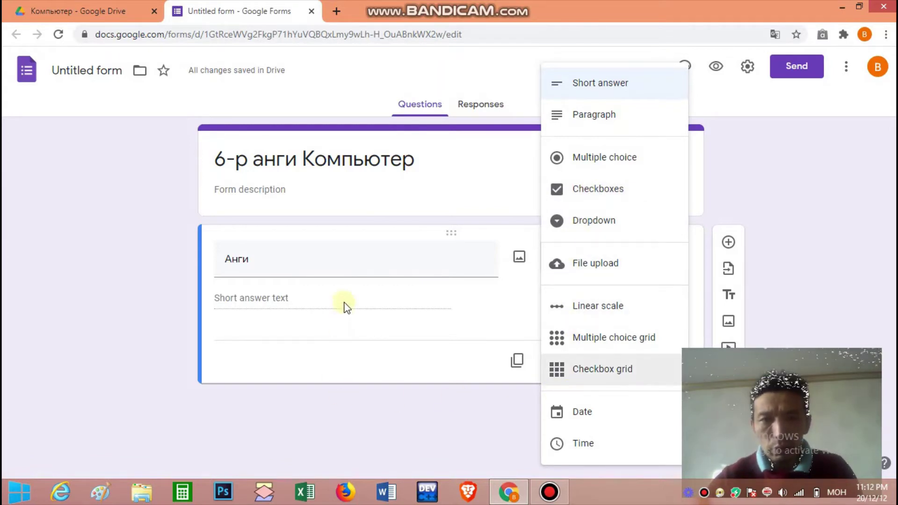
left_click(345, 285)
double_click(349, 265)
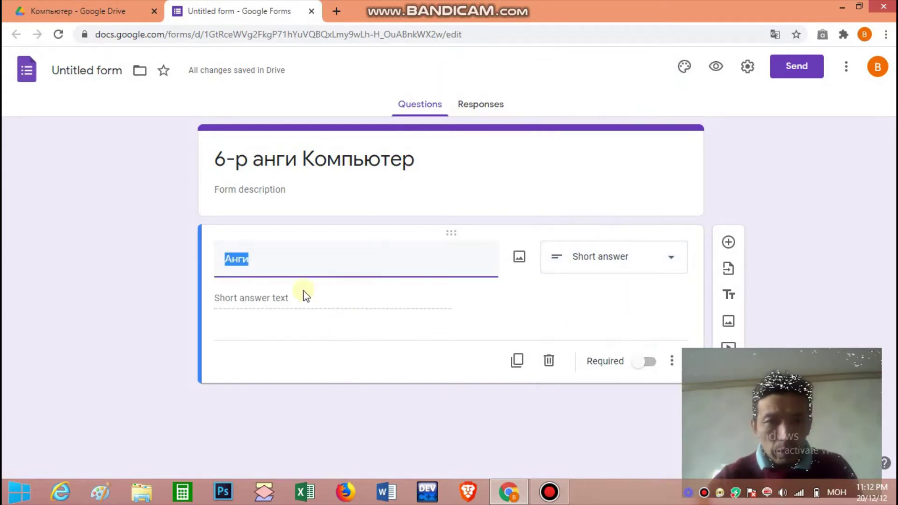
left_click(234, 302)
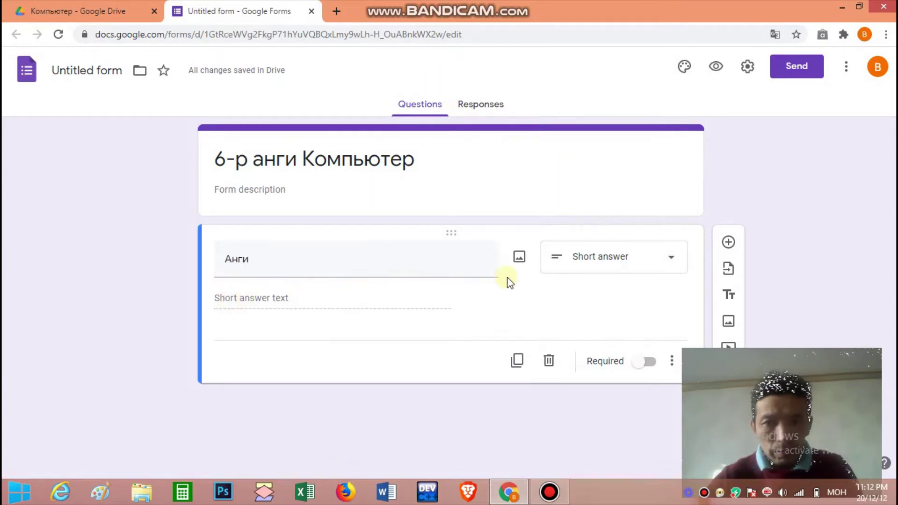
left_click(658, 257)
left_click(604, 159)
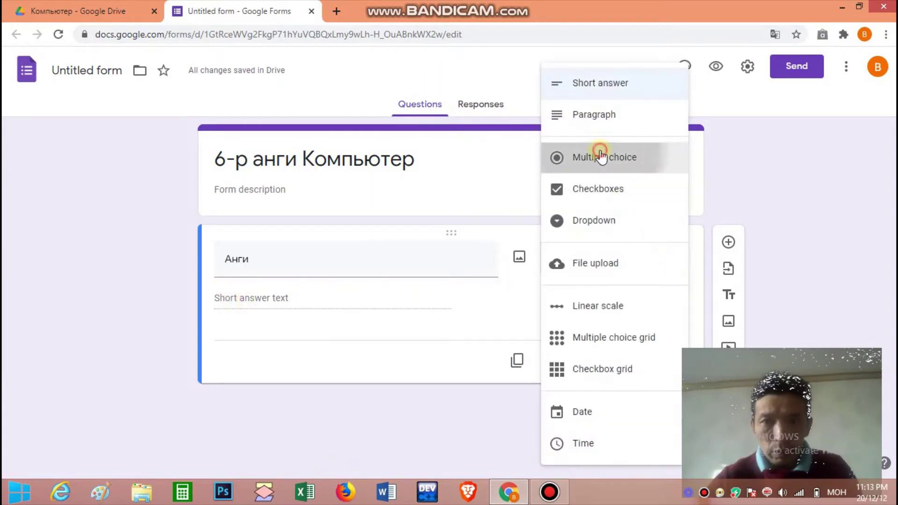
- Enter 6а, 6б, 6в and 6г again as the four choices of the "Анги" question
left_click(279, 294)
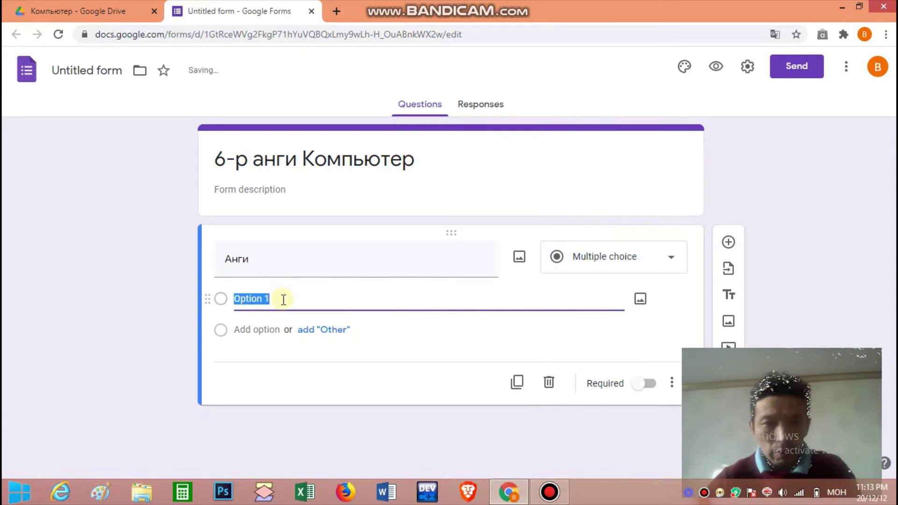
type("6а")
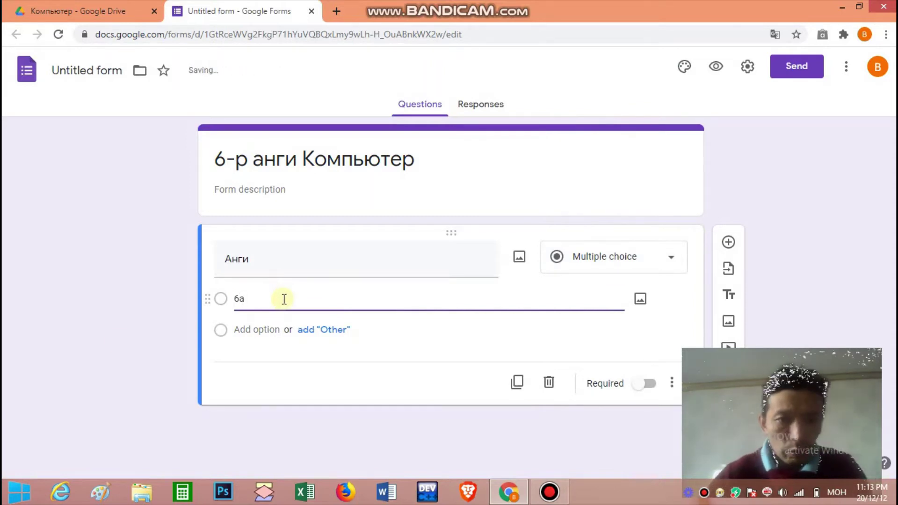
left_click(242, 328)
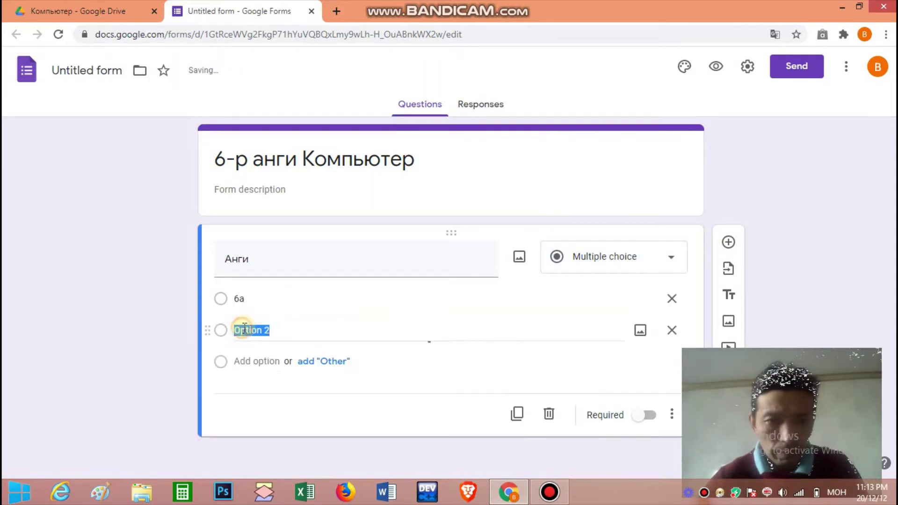
type("6б")
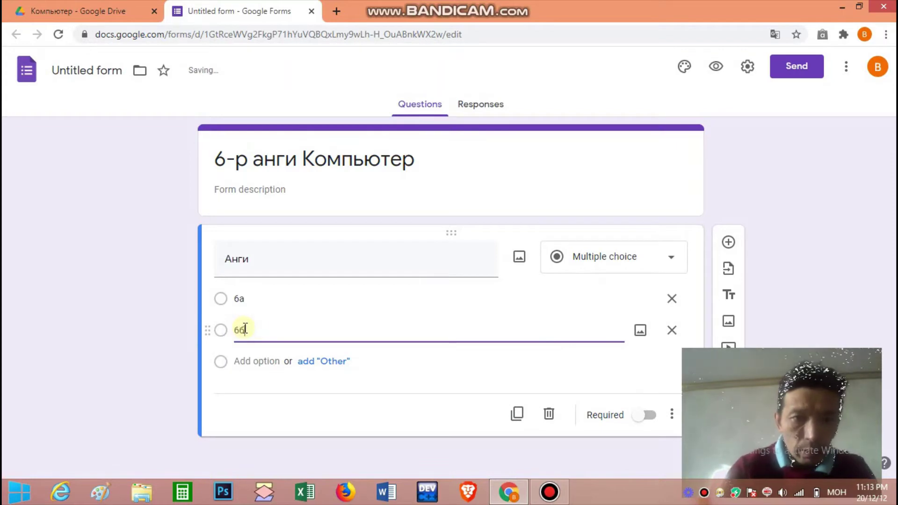
left_click(244, 361)
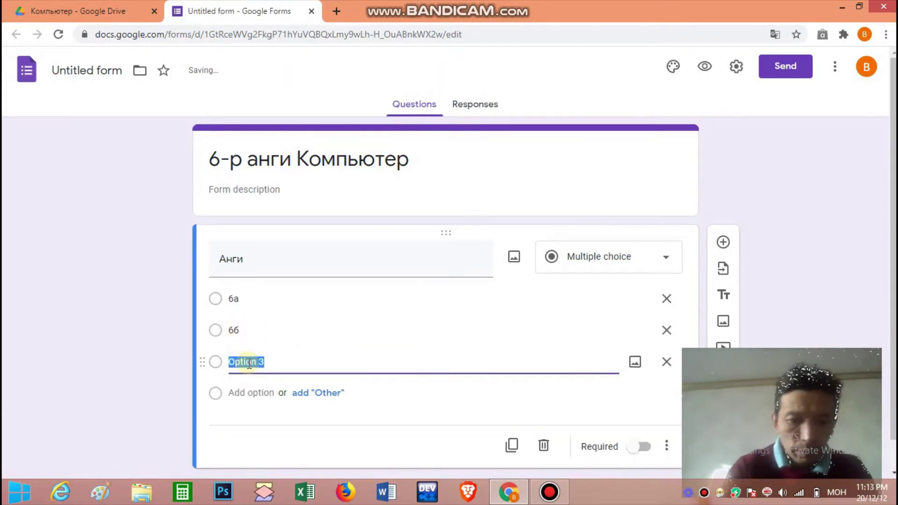
type("6в")
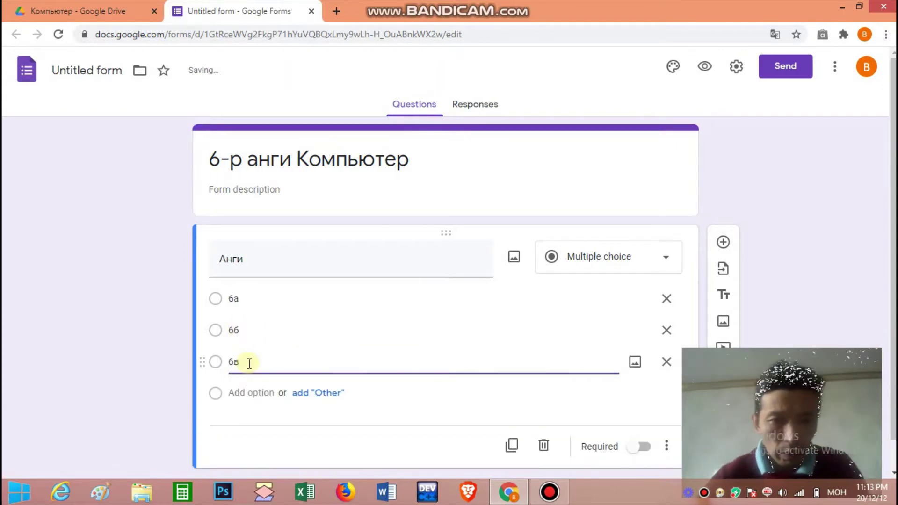
left_click(242, 393)
type("6г")
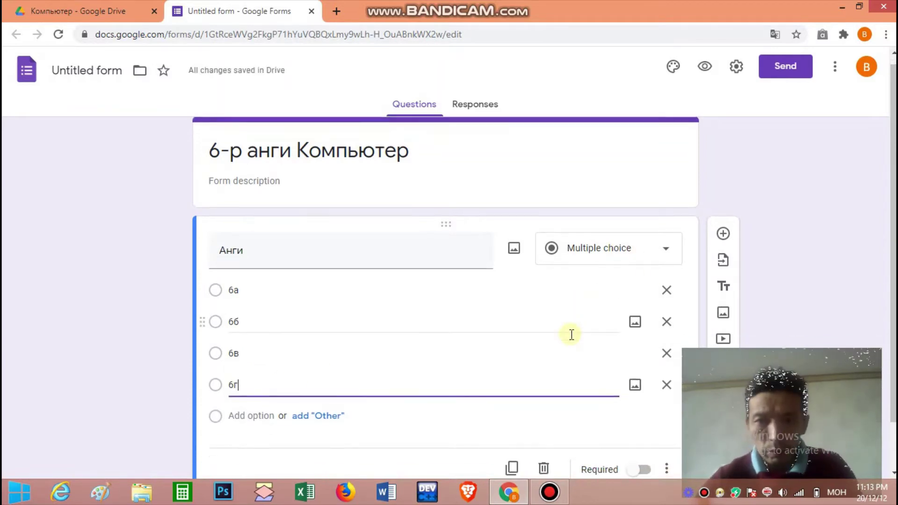
scroll(572, 334, "down", 1)
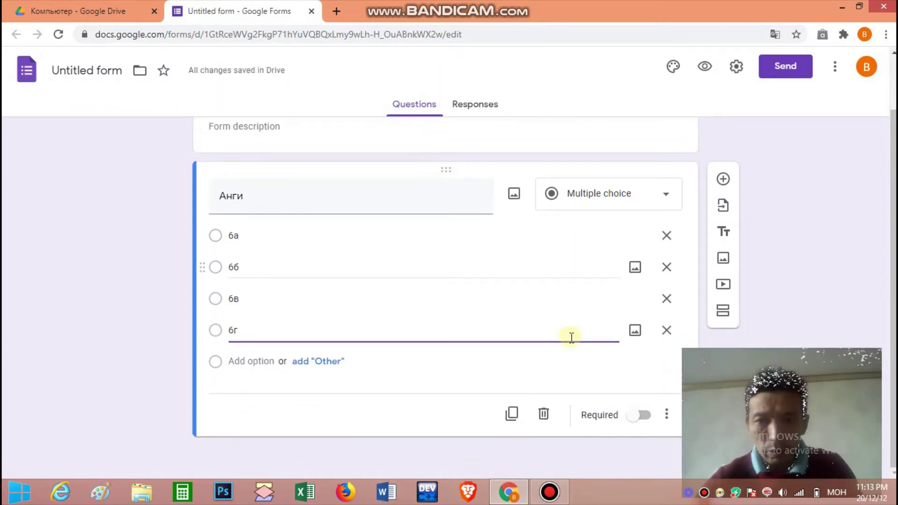
- Make the "Анги" question required
left_click(643, 421)
left_click(648, 423)
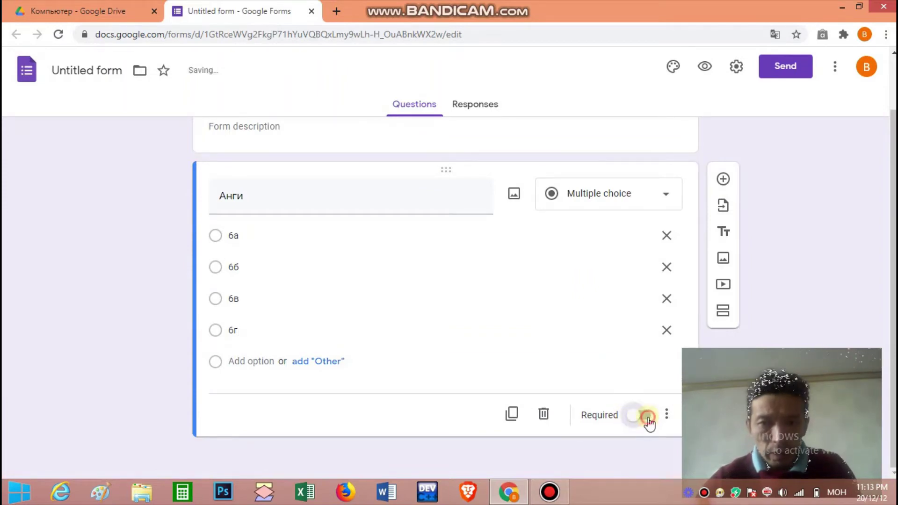
left_click(649, 422)
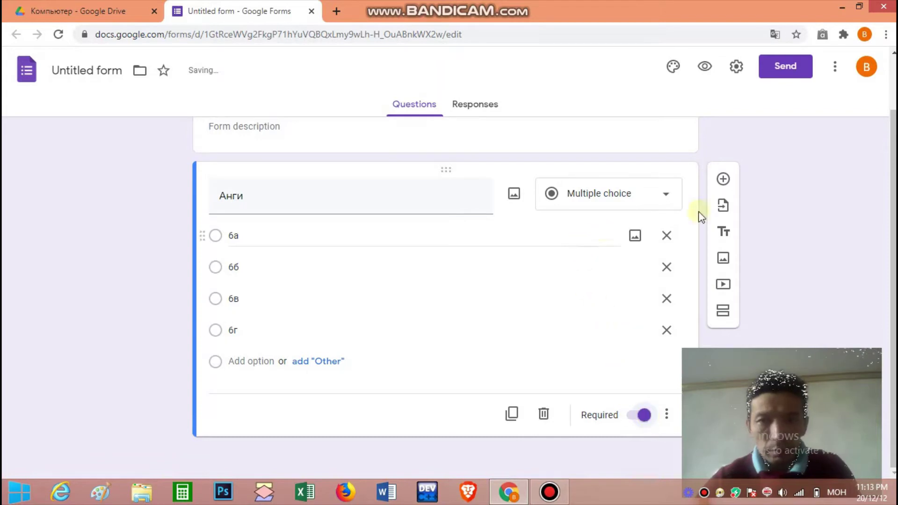
- Add a multiple-choice question "Хичээл заадаг багш" and enter the first teacher's name as its first option
left_click(728, 180)
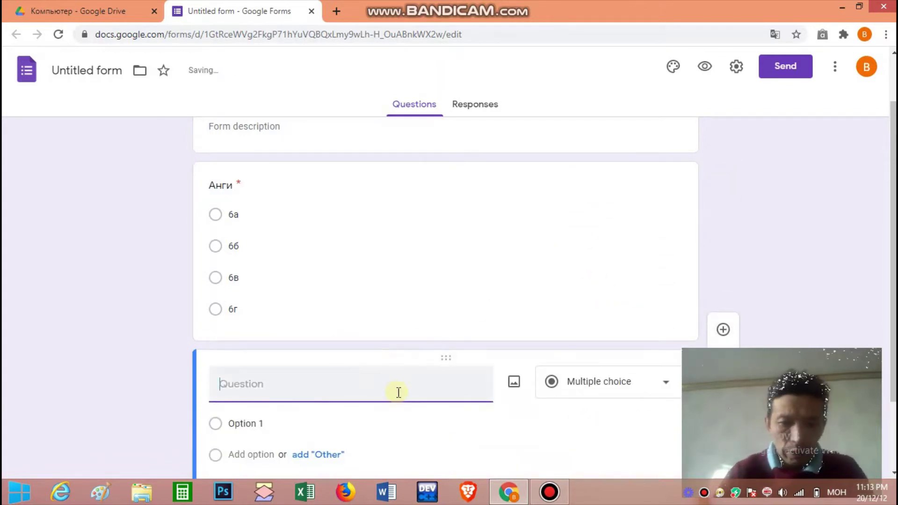
type("Хичээл заадаг багш")
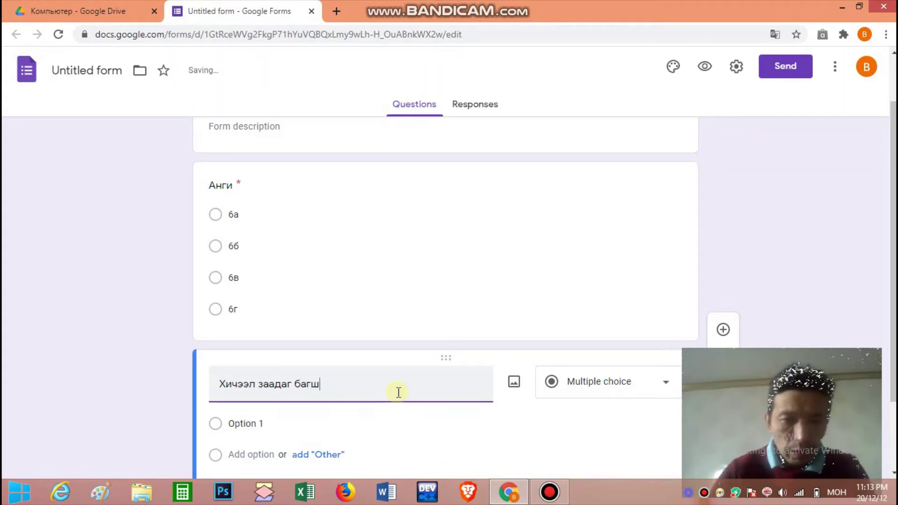
left_click(286, 422)
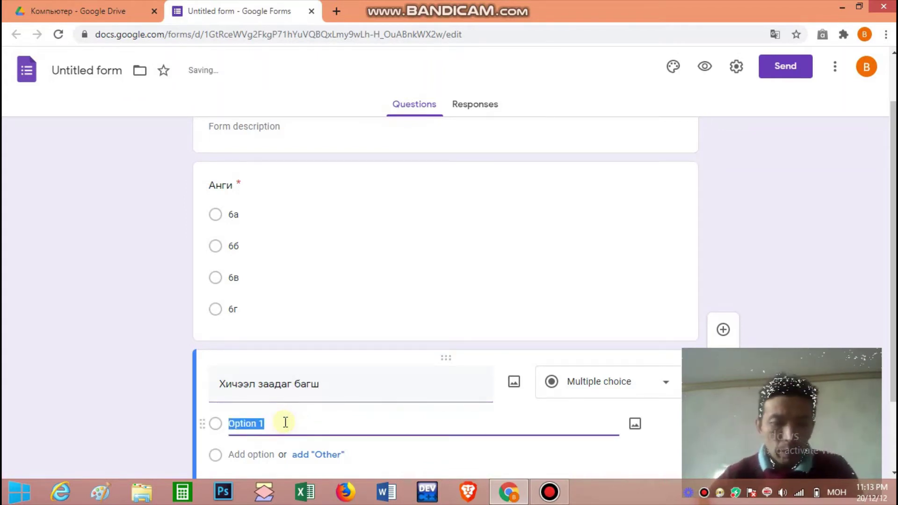
type("ш")
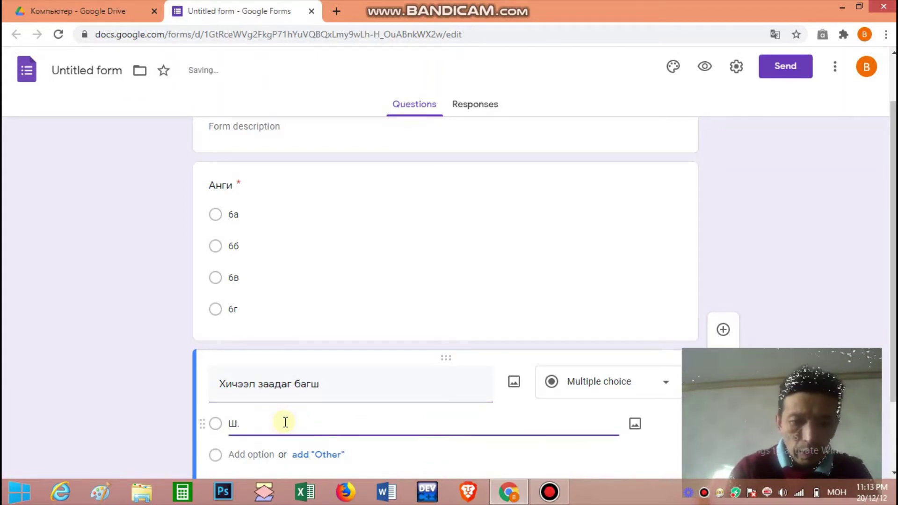
type(".Ти")
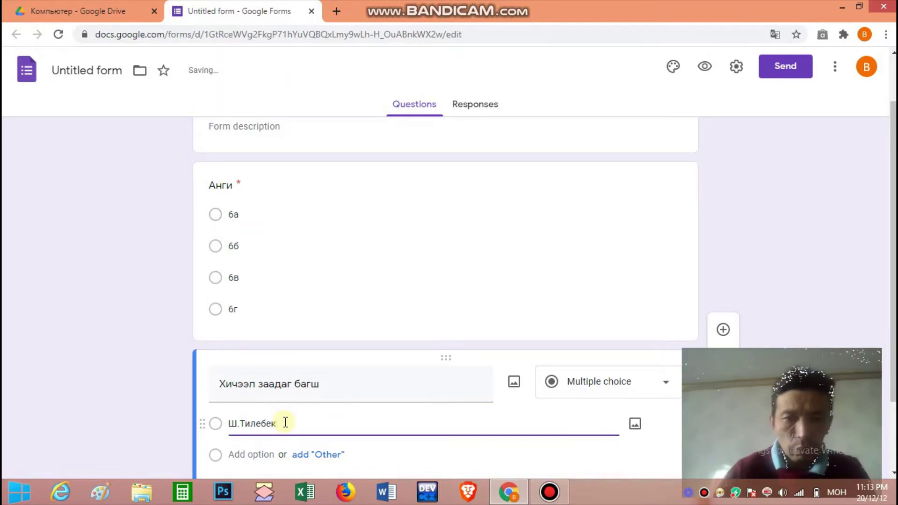
type("лебек")
- Add two more teachers' names as the second and third options of the "Хичээл заадаг багш" question
left_click(255, 454)
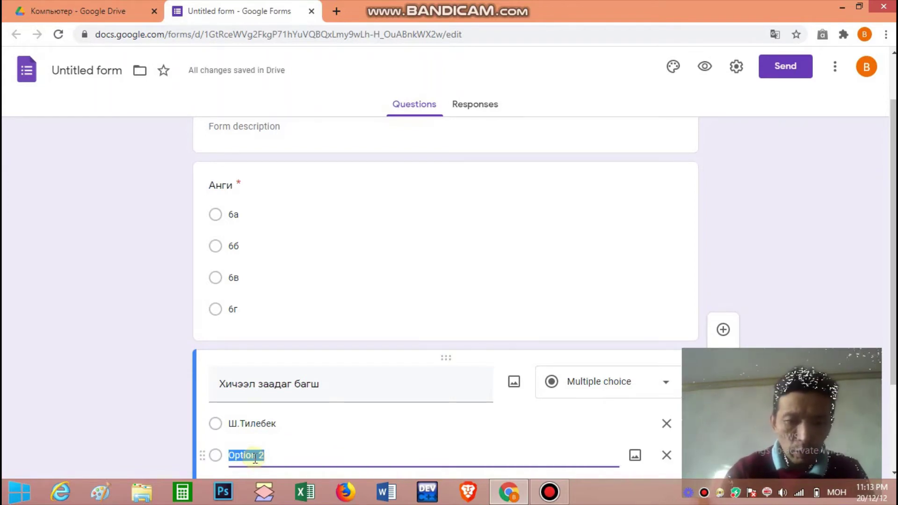
type("Ц.Сайнбилэг")
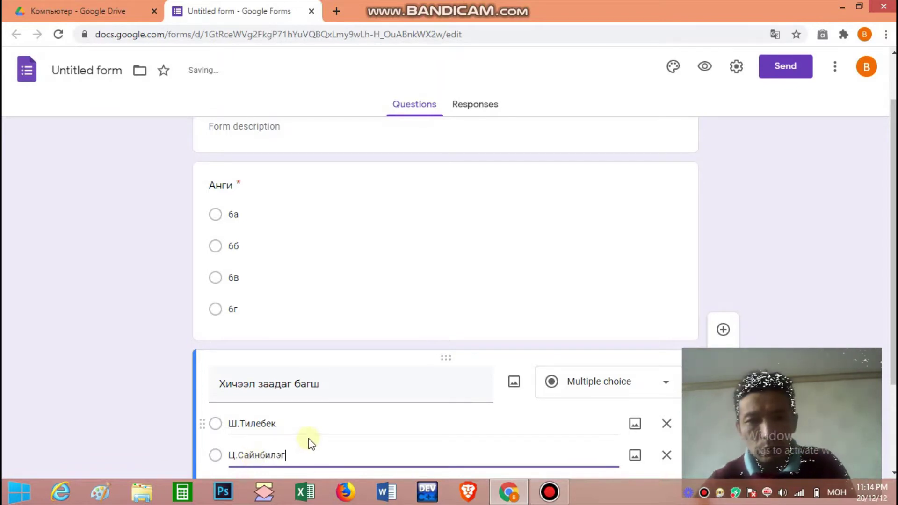
scroll(308, 441, "down", 3)
left_click(267, 361)
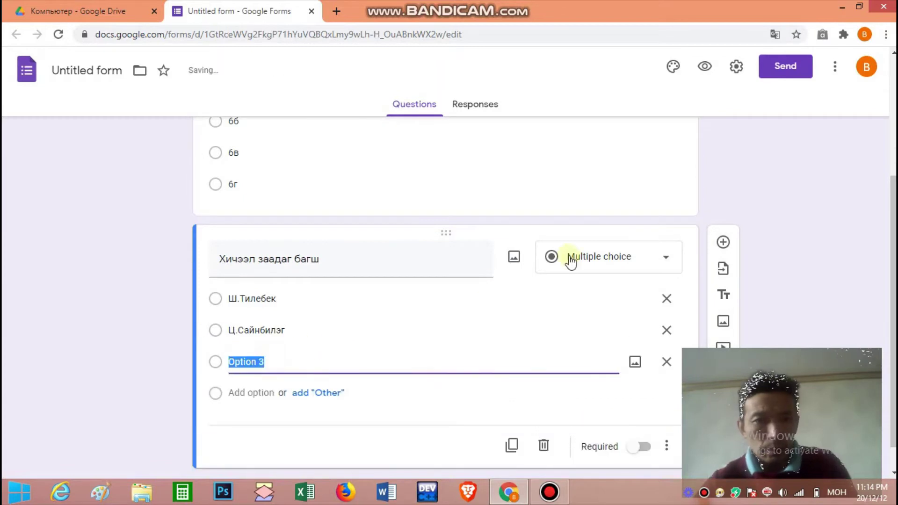
type("С")
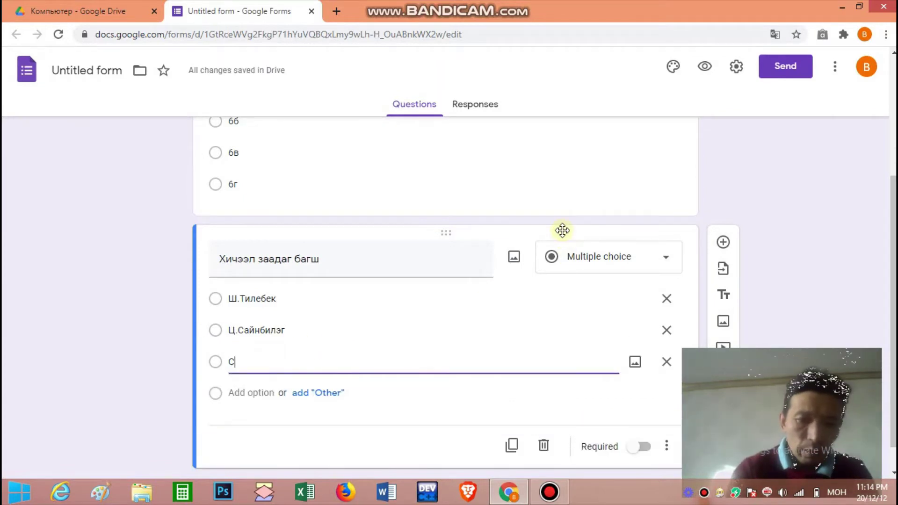
type(".Жанерке")
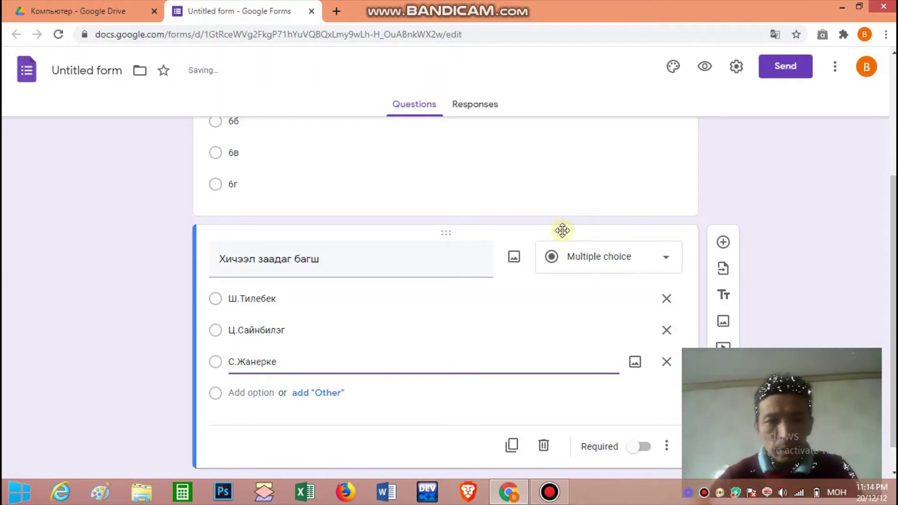
scroll(491, 306, "down", 1)
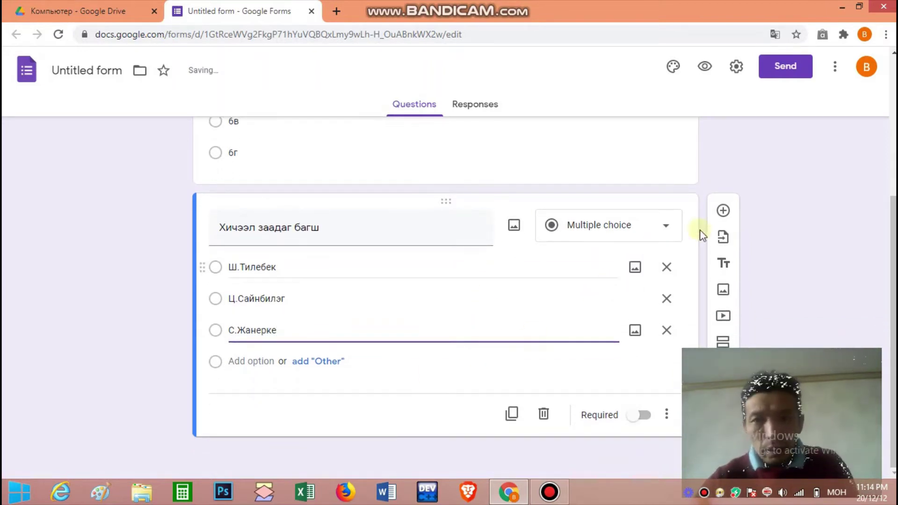
- Add a Short answer question "Суралцагчийн нэр" and insert a new blank question below it
left_click(723, 211)
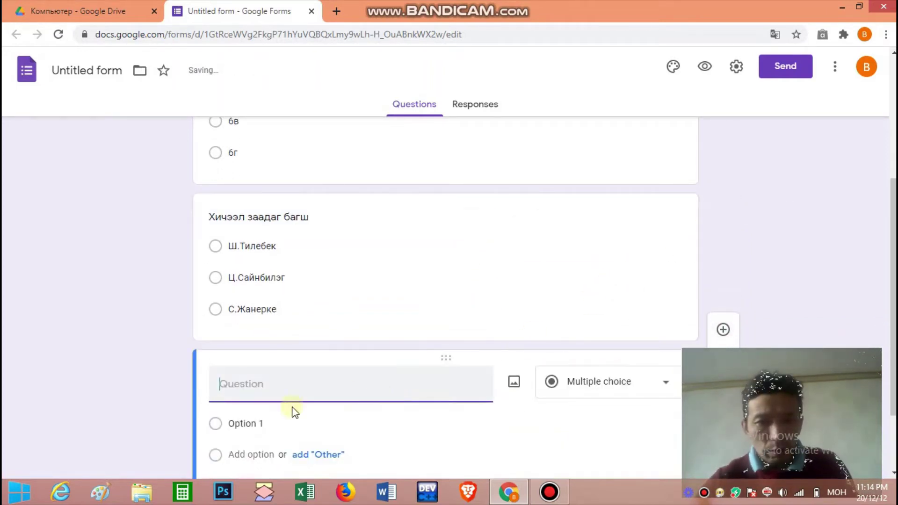
type("Суралцагчийн нэр")
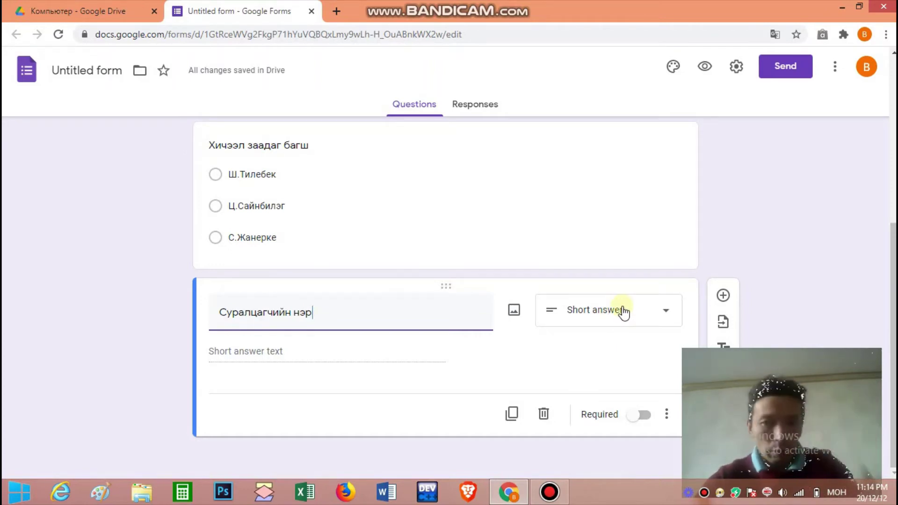
left_click(725, 299)
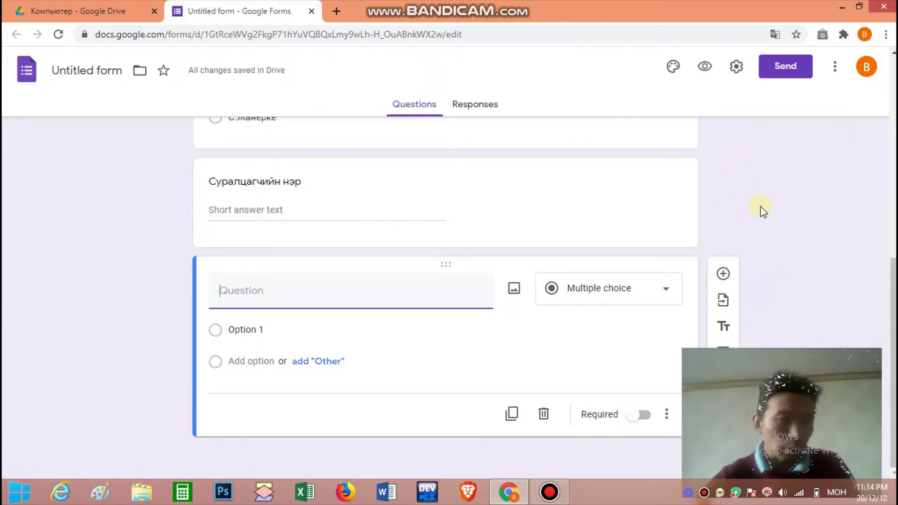
- In the form settings, switch Collect email addresses on and back off, and turn on Limit to 1 response
left_click(734, 73)
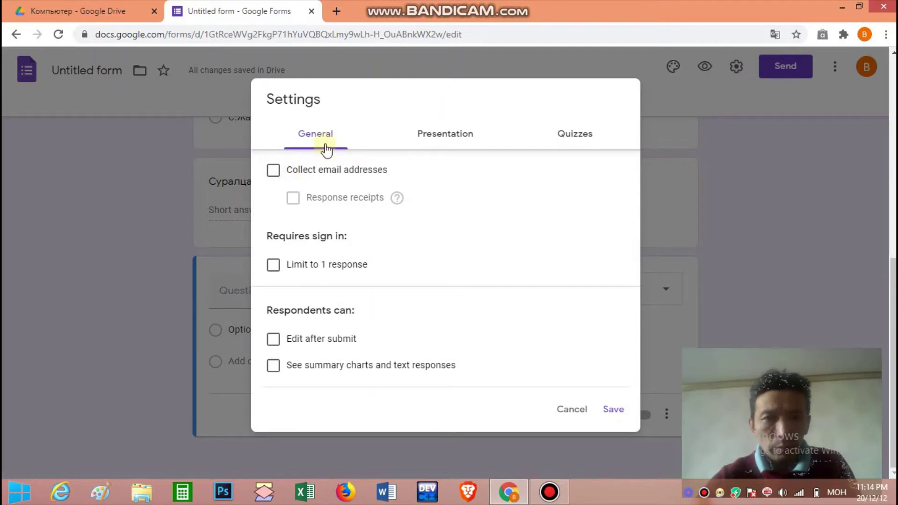
left_click(274, 171)
left_click(274, 170)
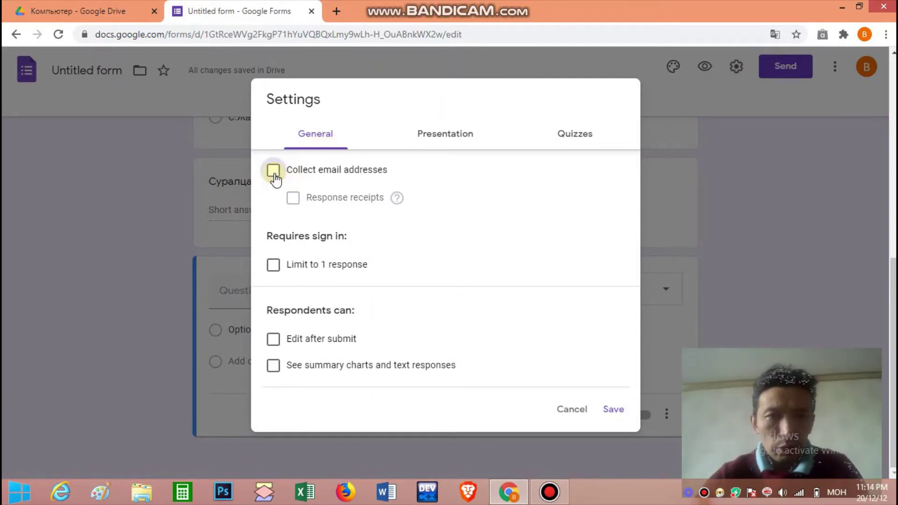
left_click(274, 171)
left_click(274, 170)
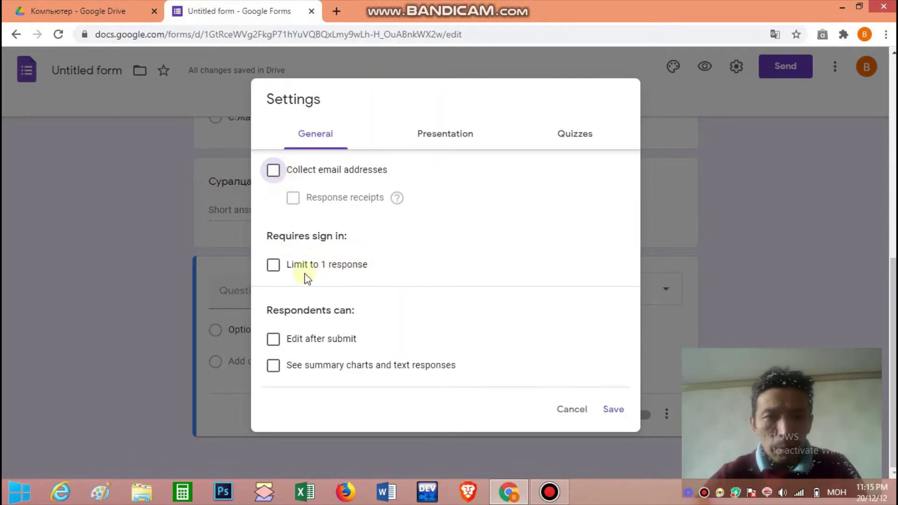
left_click(274, 265)
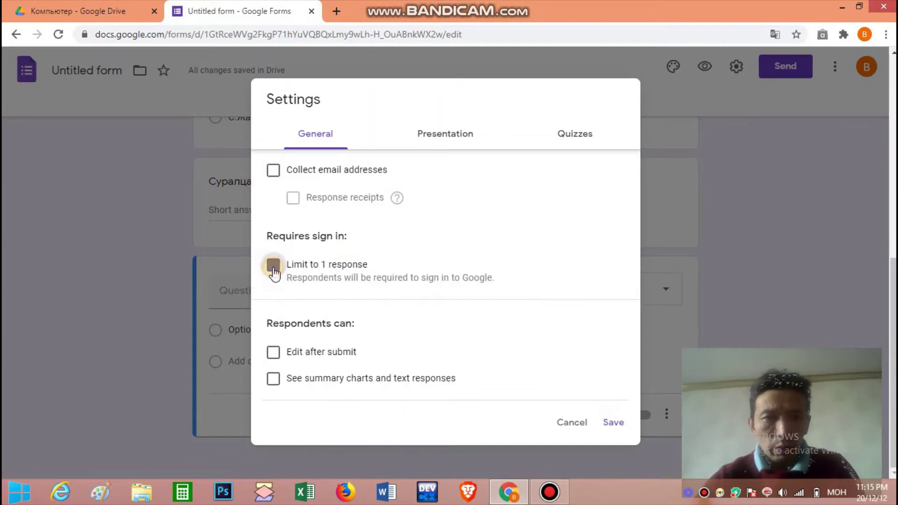
left_click(274, 267)
left_click(274, 266)
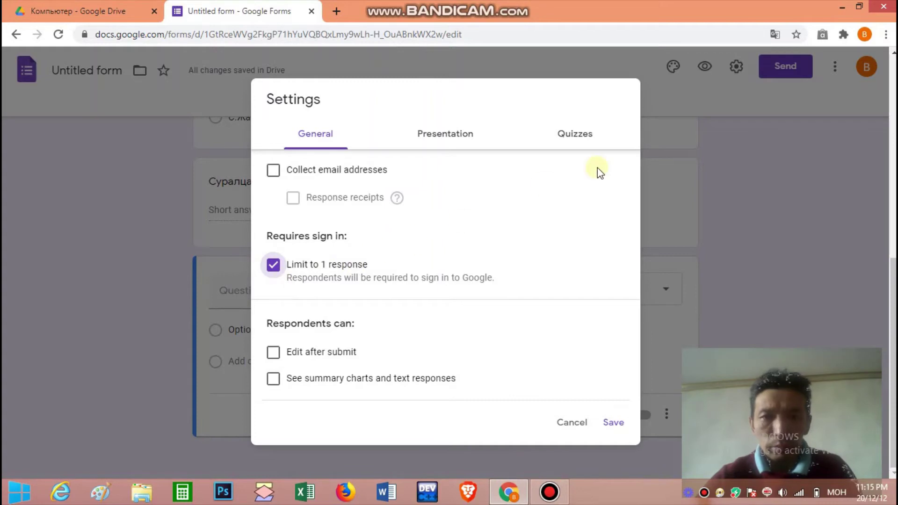
- Turn the form into a quiz in its quiz settings and save the settings
left_click(585, 138)
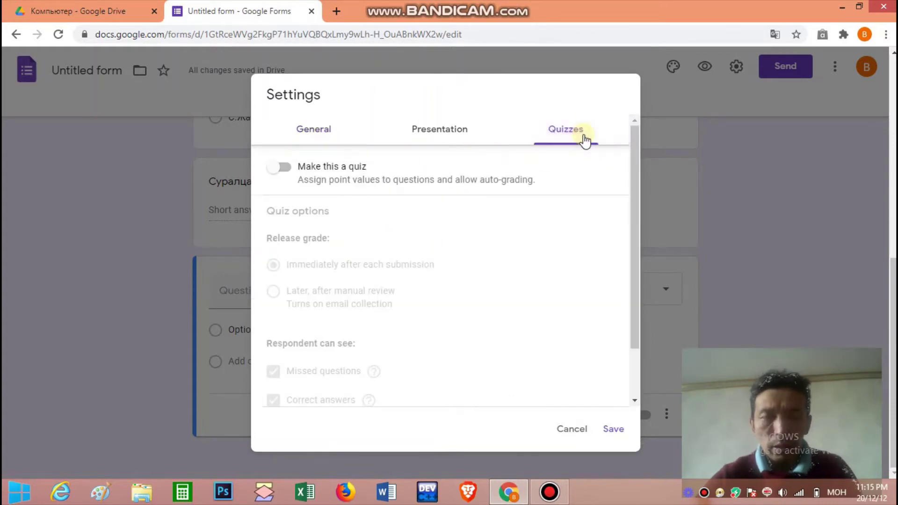
left_click(288, 168)
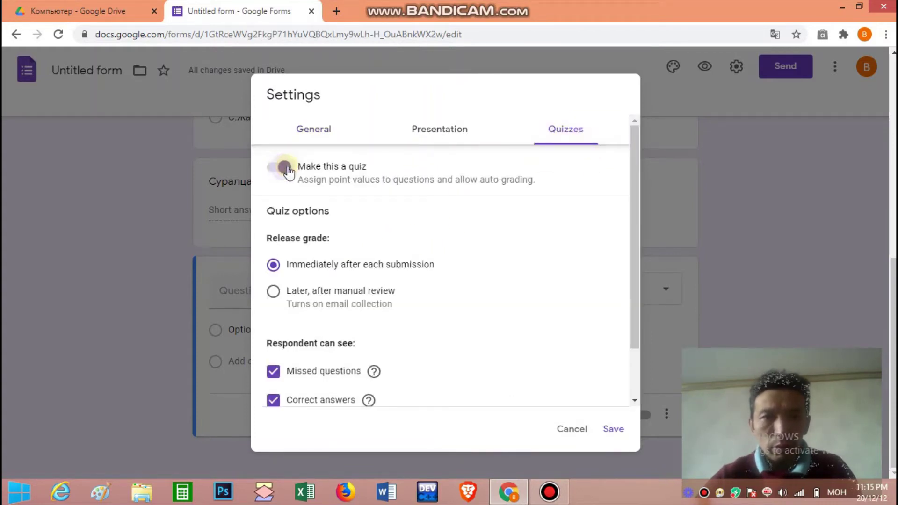
left_click(289, 171)
left_click(290, 172)
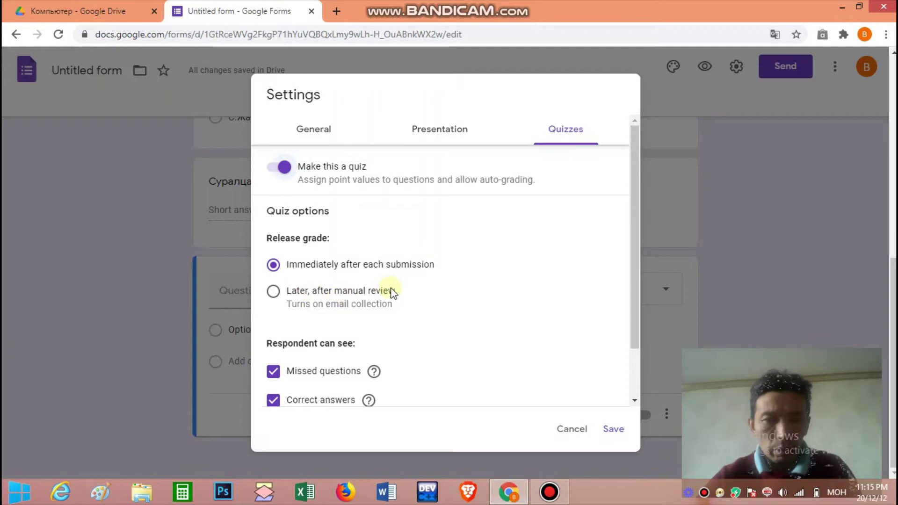
scroll(457, 293, "down", 2)
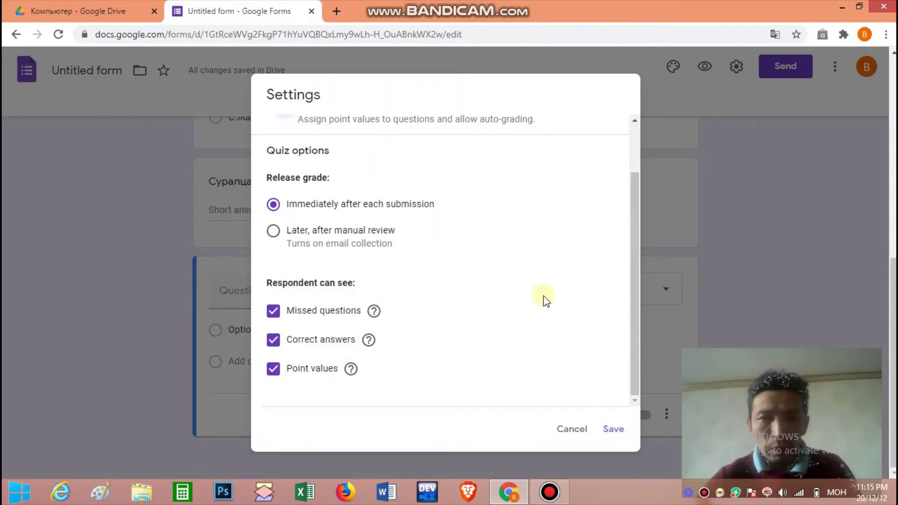
scroll(545, 298, "up", 2)
left_click(614, 429)
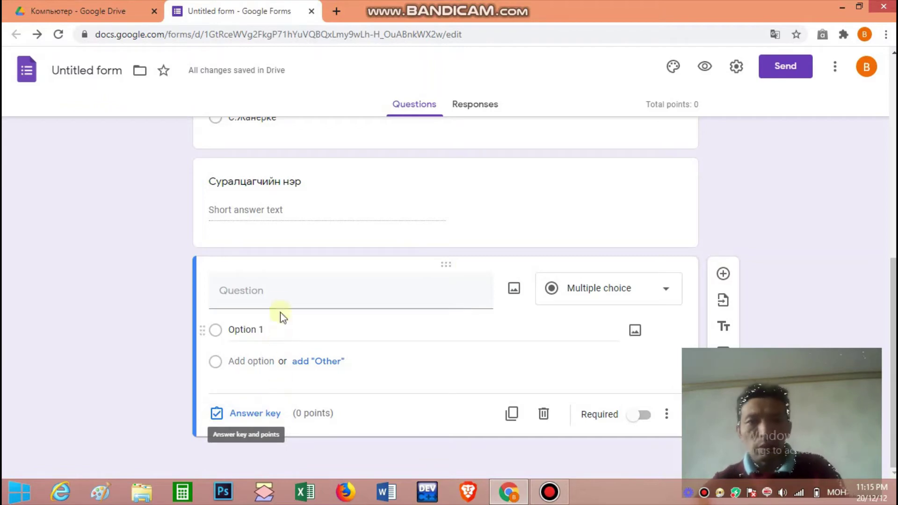
- Enter "1. Гар аль төрлийн төхөөрөмж вэ?" as the text of the blank multiple-choice question
left_click(280, 297)
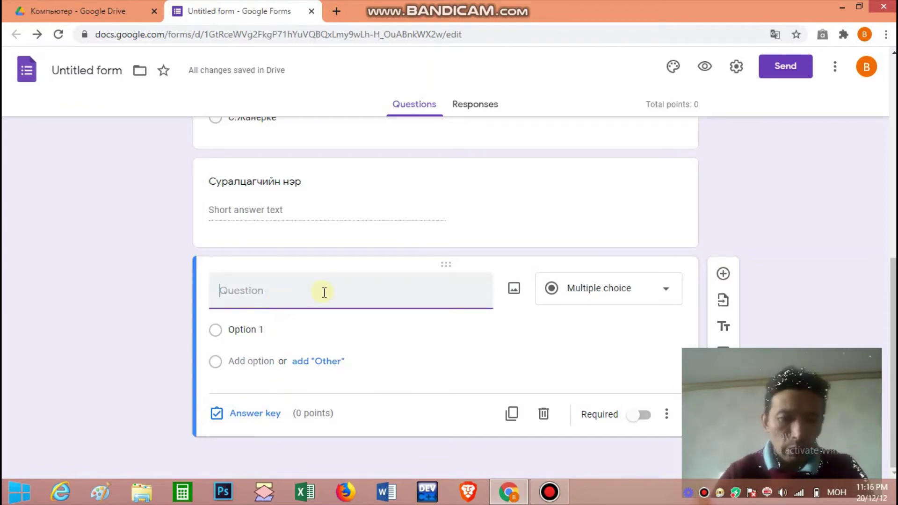
type("1")
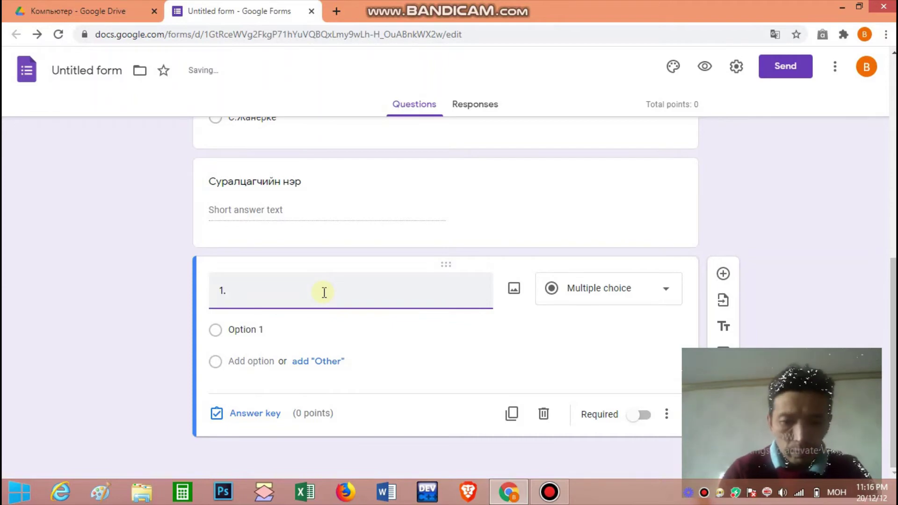
type(". Гар")
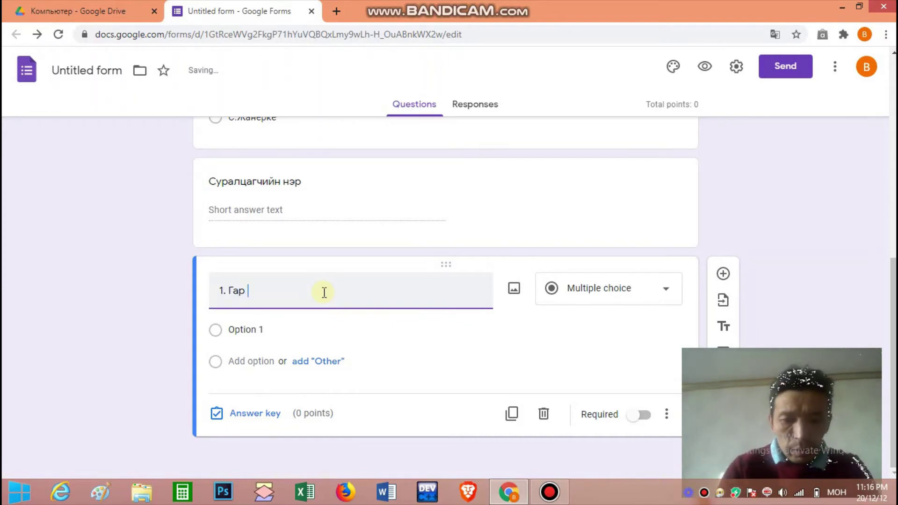
type(" аль")
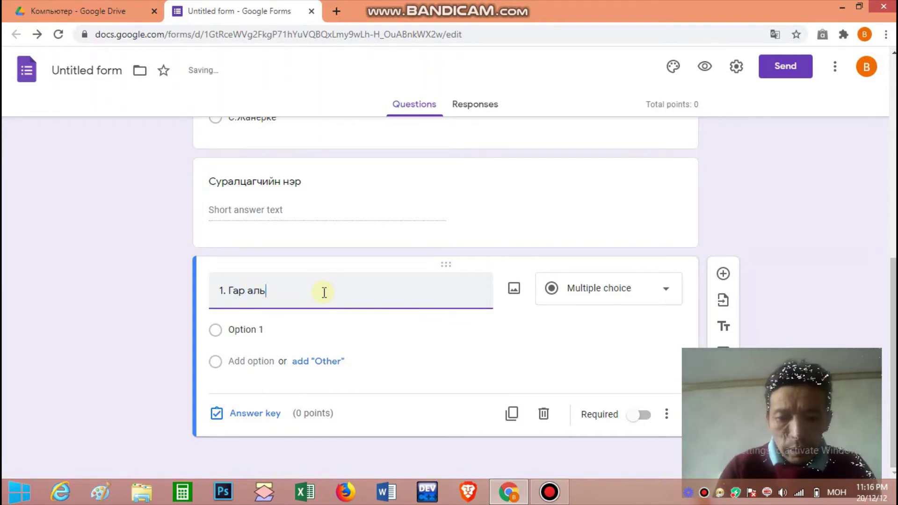
type(" т")
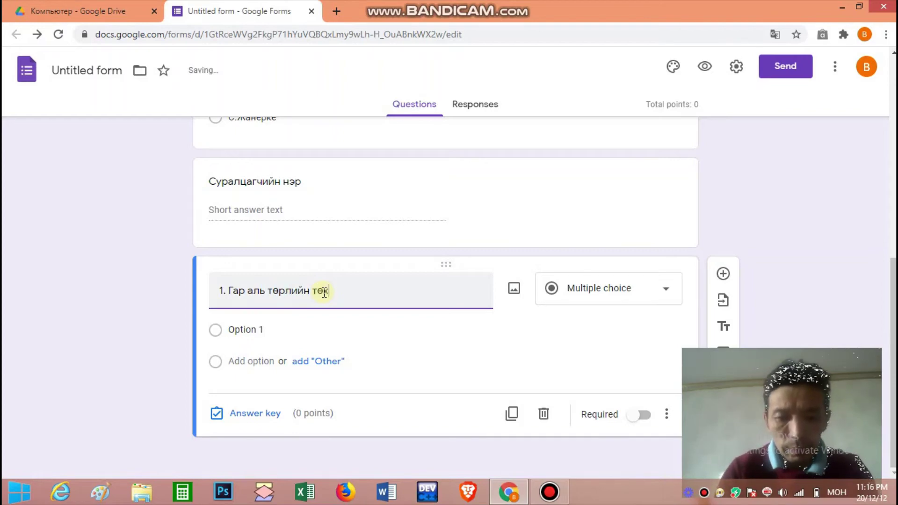
type("өрлийн төхөөрөмж")
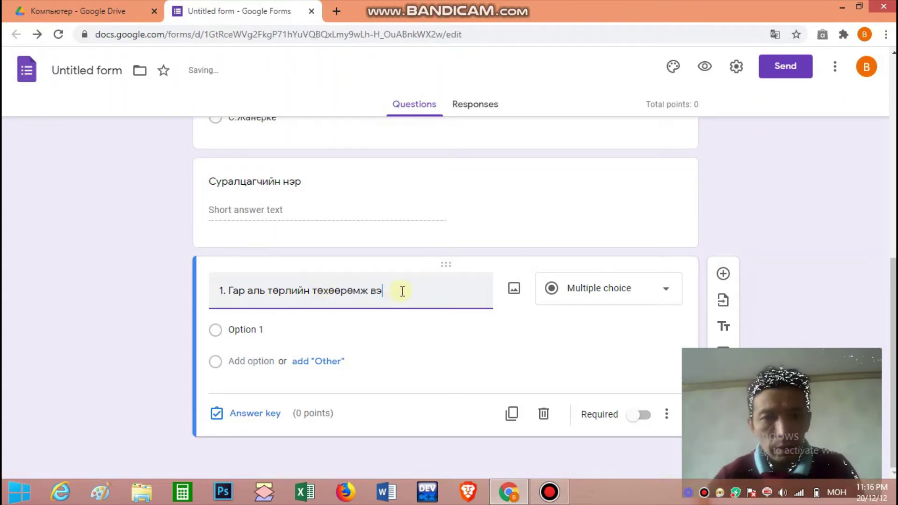
type(" вэ?")
- Enter "Гаралт" and "Оролт" as the first two answer options of question 1
left_click(291, 326)
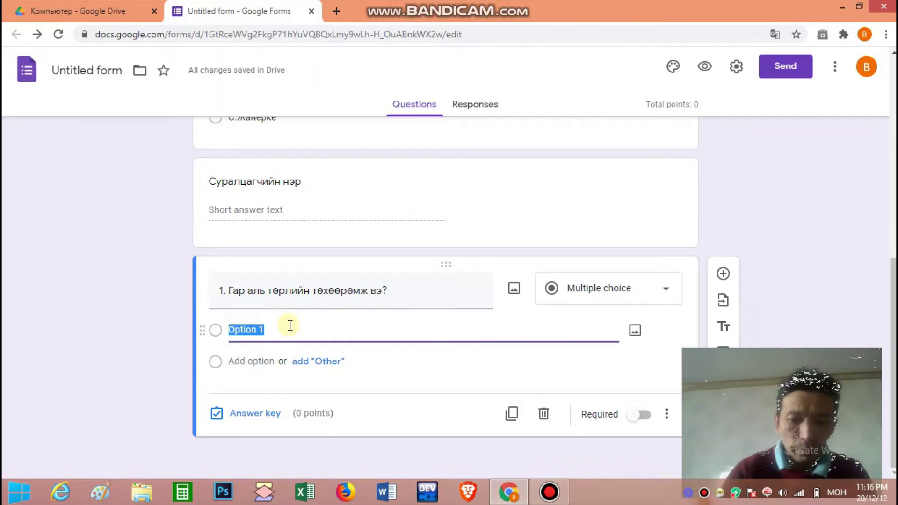
type("Гара")
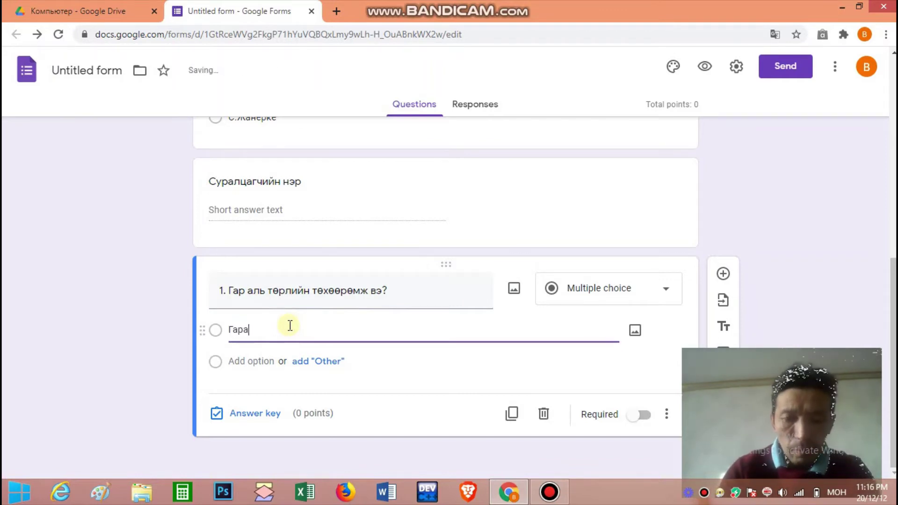
type("лт")
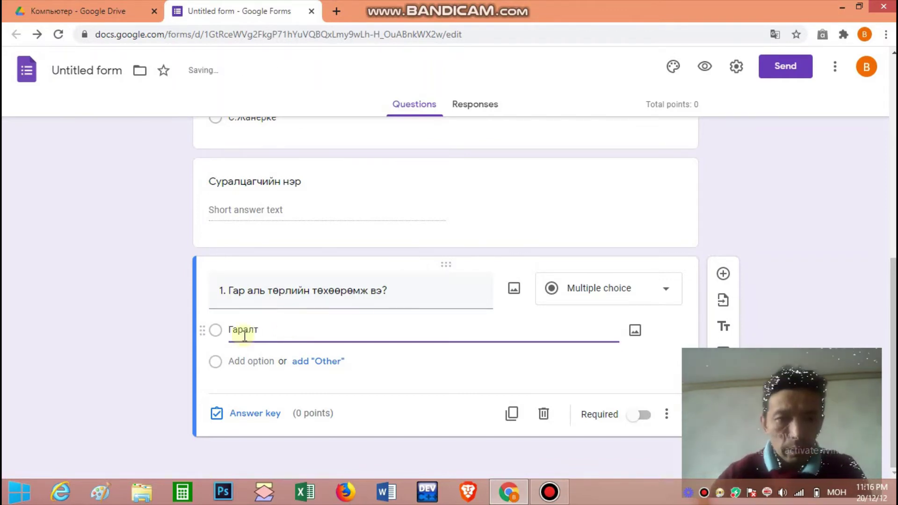
left_click(239, 360)
type("Ор")
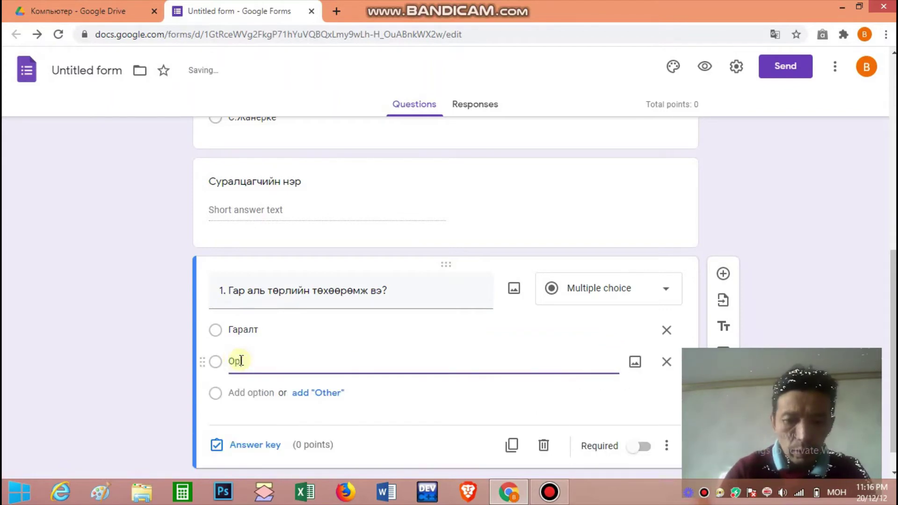
type("олт")
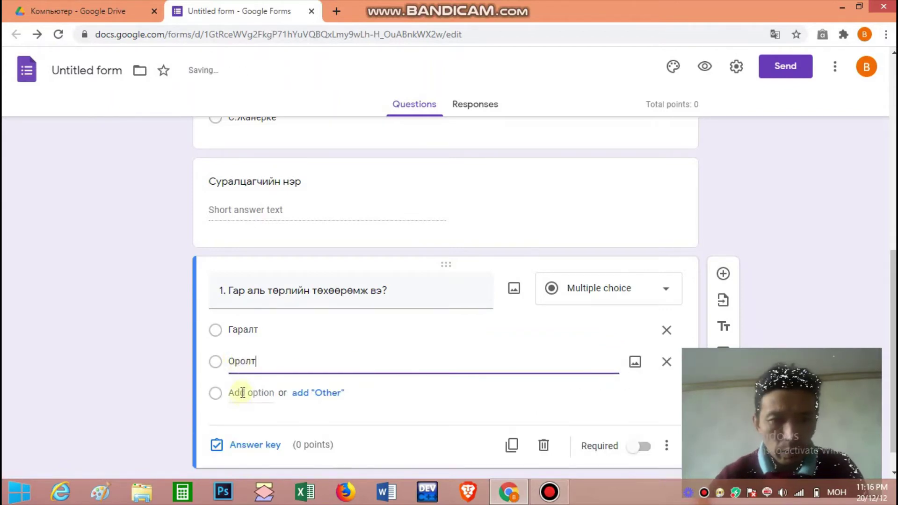
- Add "Дэлгэц" and "Принтер" as the third and fourth answer options of question 1
left_click(244, 392)
type("Д")
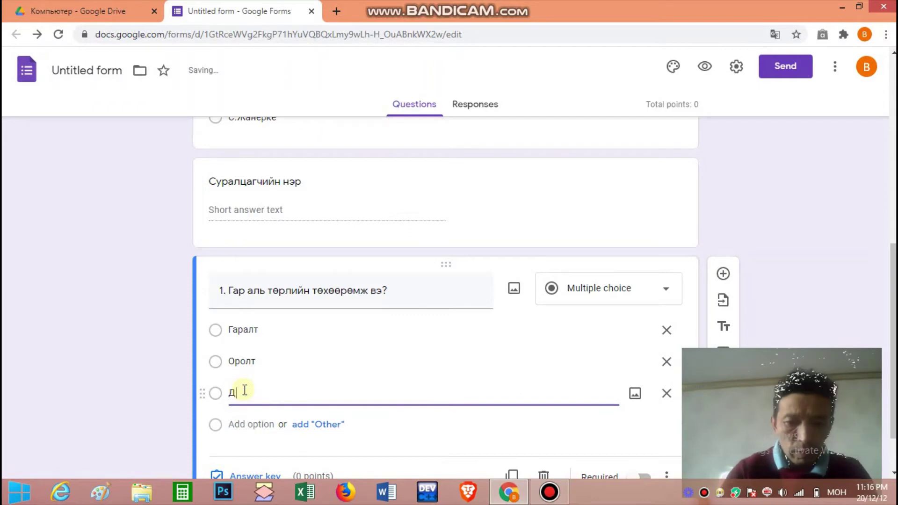
type("элгэц")
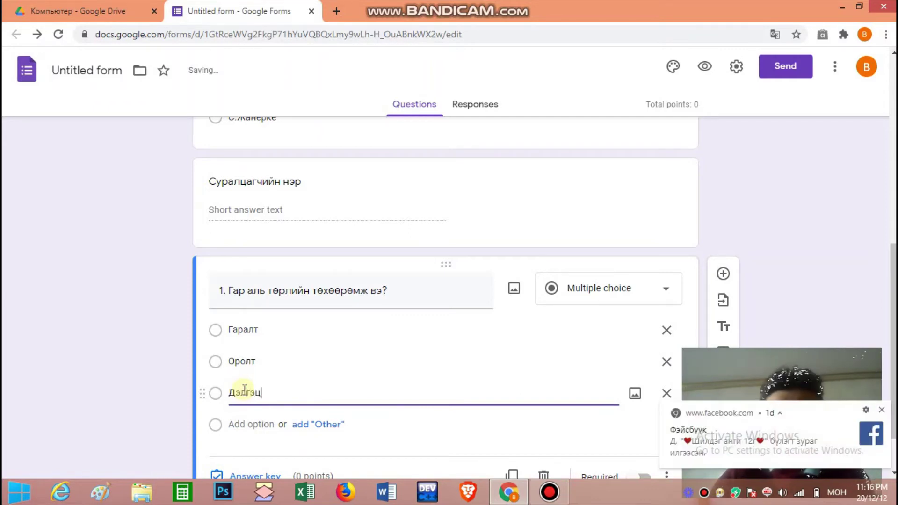
left_click(882, 410)
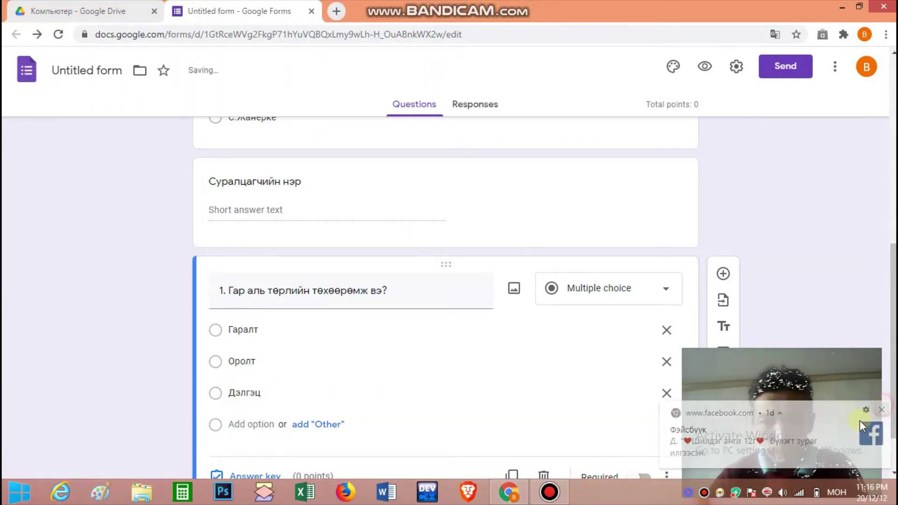
left_click(257, 424)
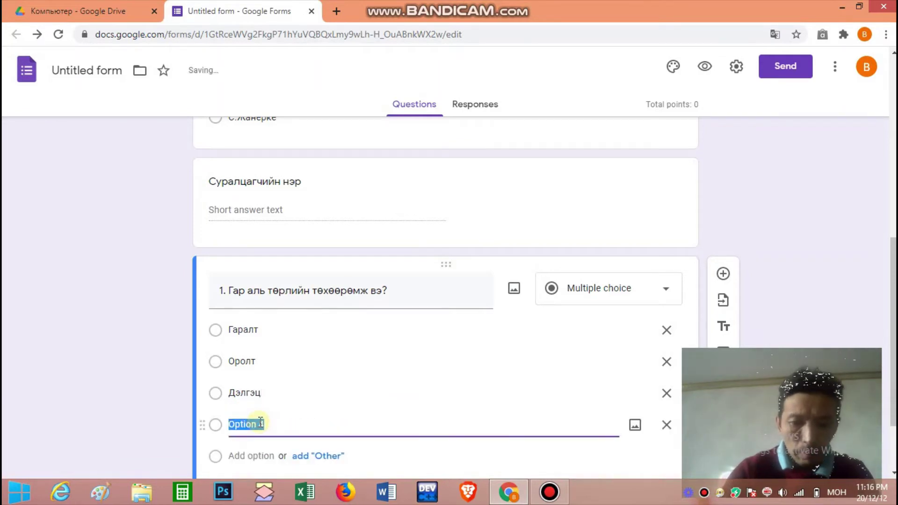
type("П")
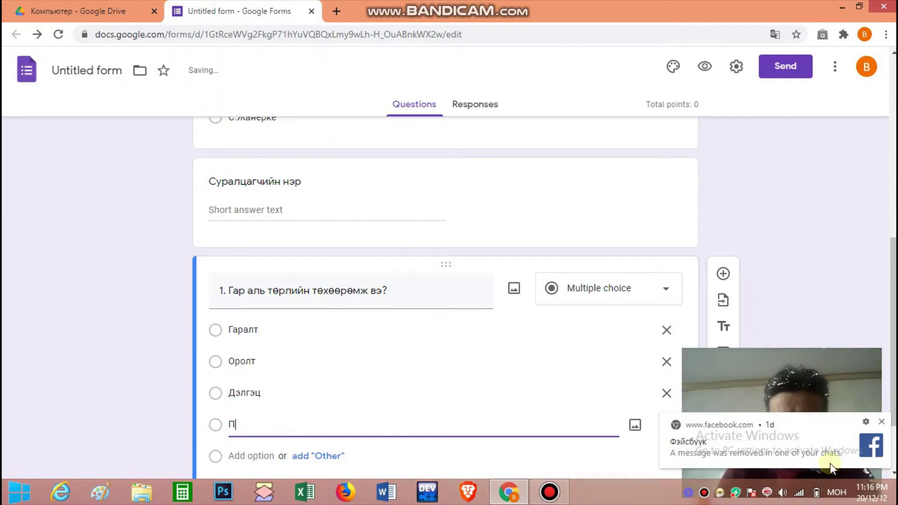
type("ринтер")
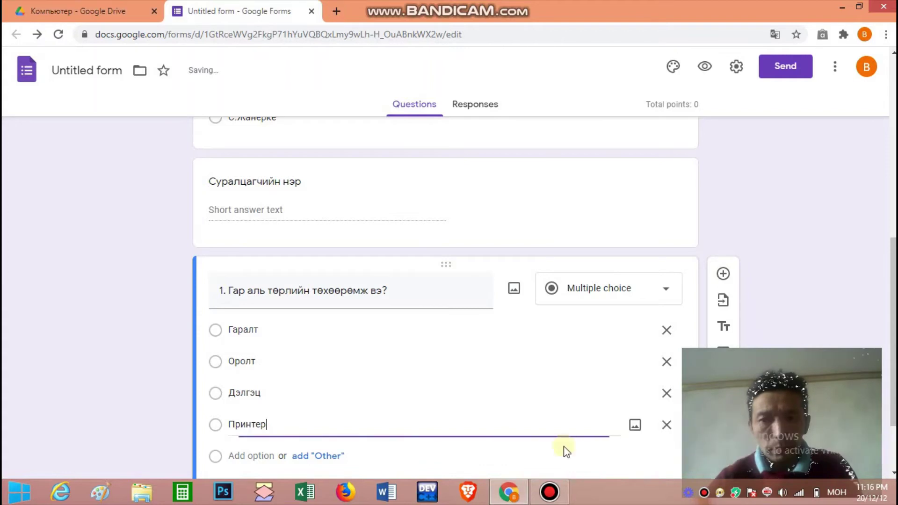
- In question 1's answer key, mark "Оролт" as the correct answer and set its score to 2 points
scroll(387, 396, "down", 2)
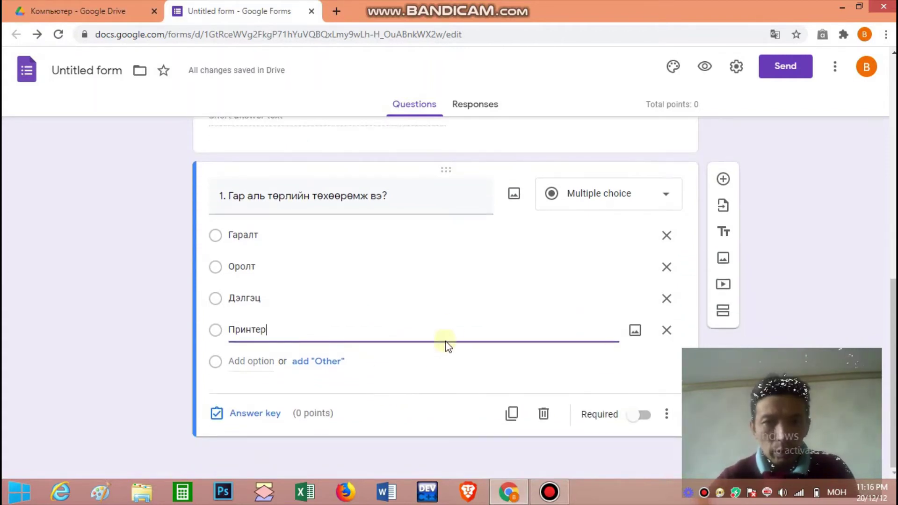
left_click(246, 415)
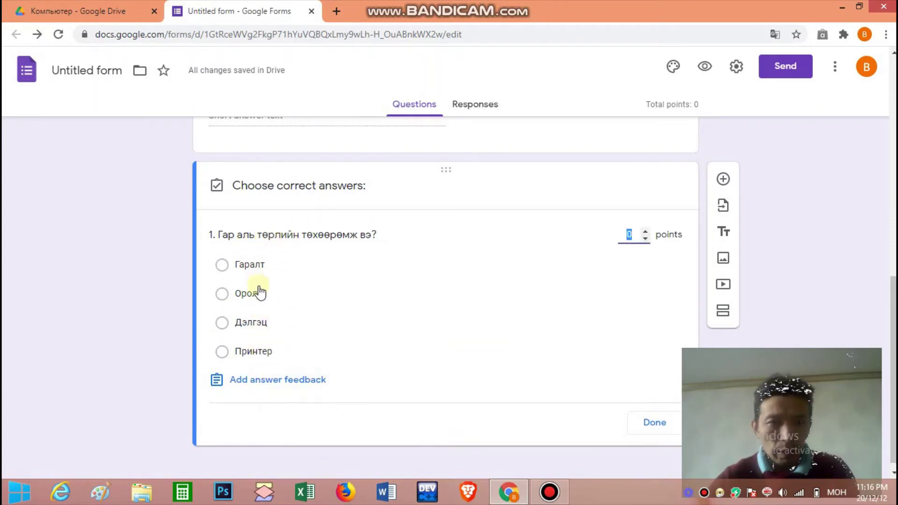
left_click(222, 294)
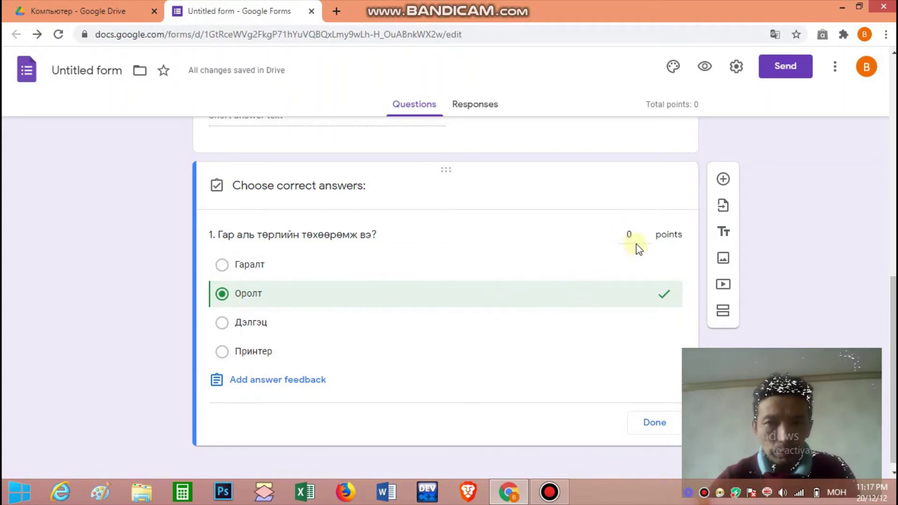
left_click(646, 232)
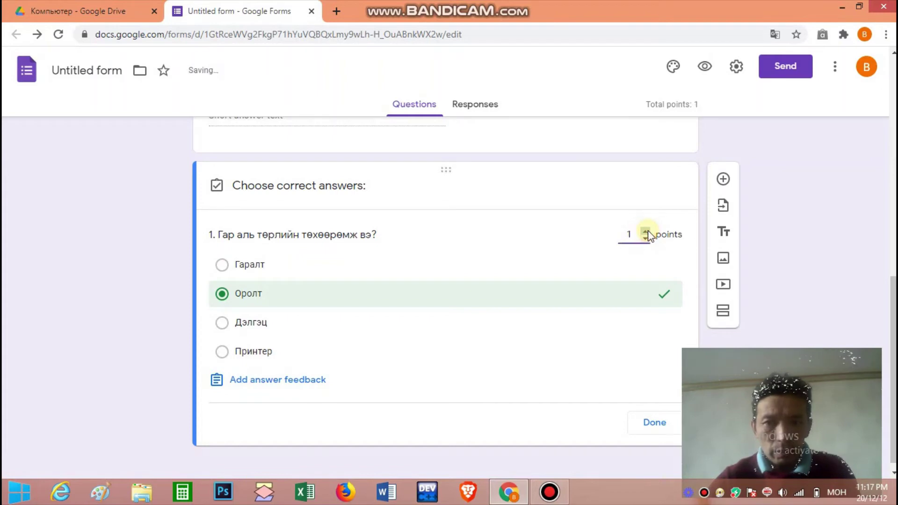
left_click(646, 232)
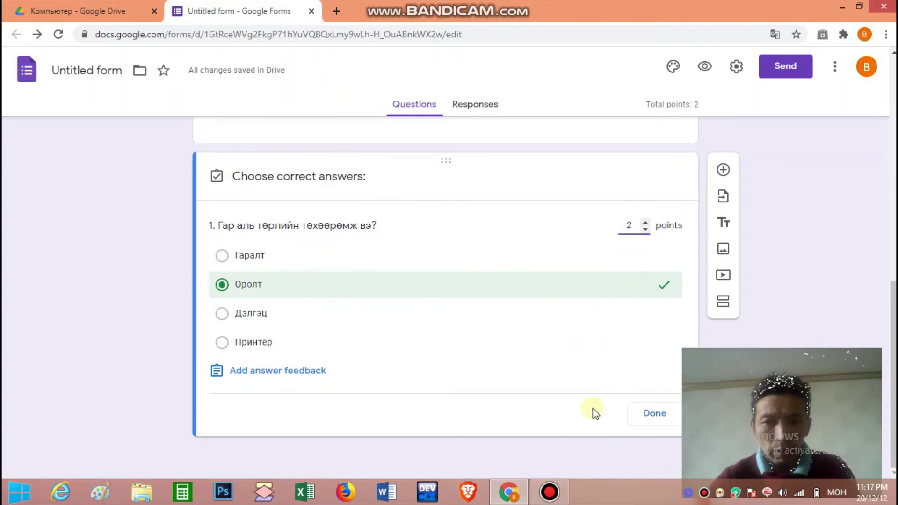
left_click(650, 414)
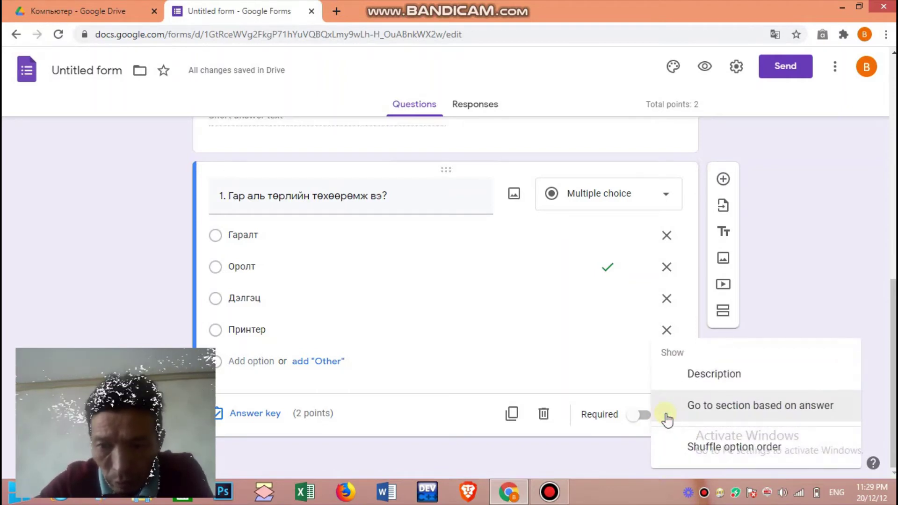
- Switch Shuffle option order on, off and back on for question 1
left_click(738, 448)
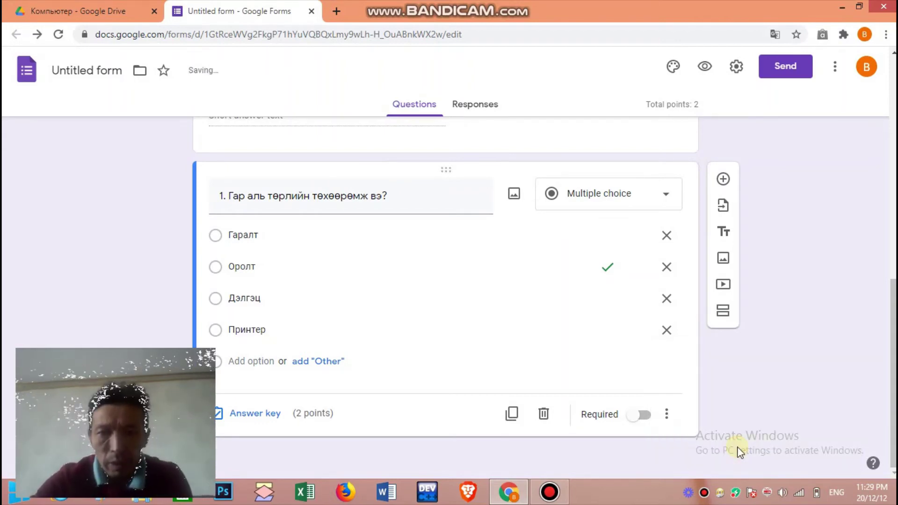
left_click(668, 417)
left_click(730, 445)
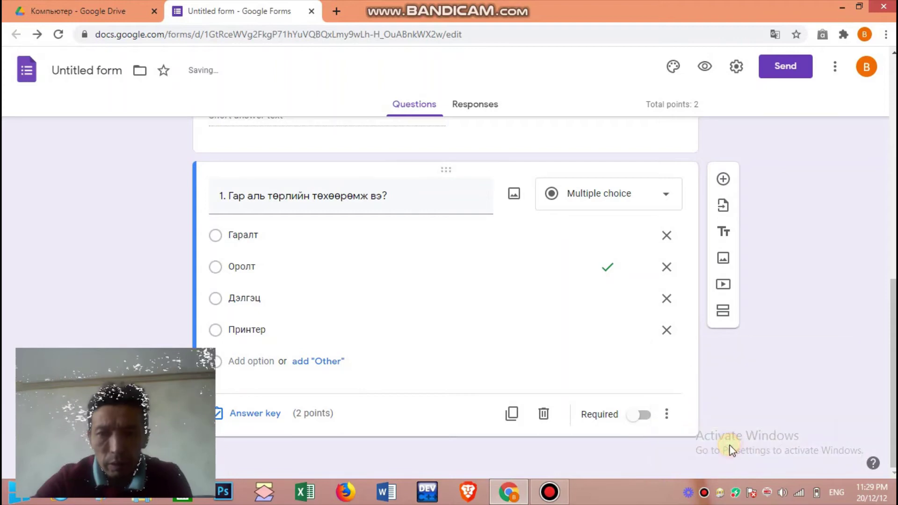
left_click(662, 418)
left_click(712, 445)
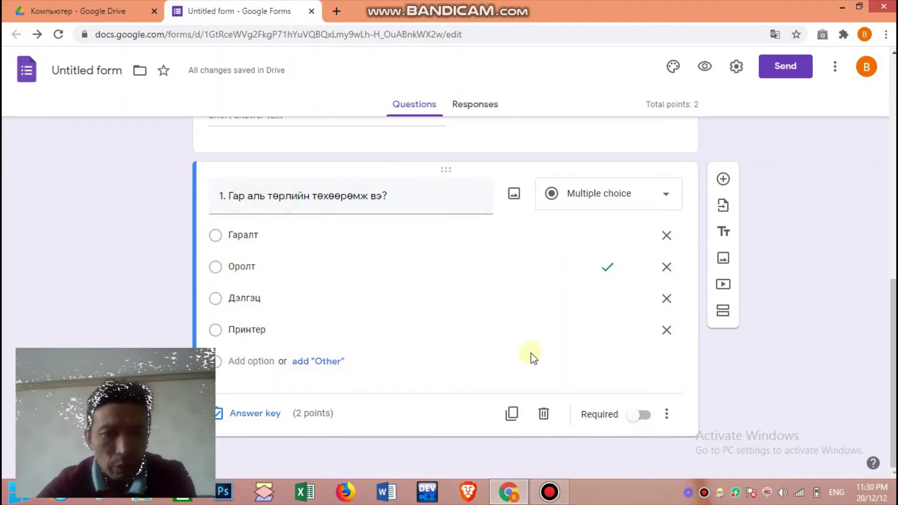
- Add a new multiple-choice question below question 1 with the text "2. Аль нь гаралтын төхөөрөмж вэ?"
left_click(723, 179)
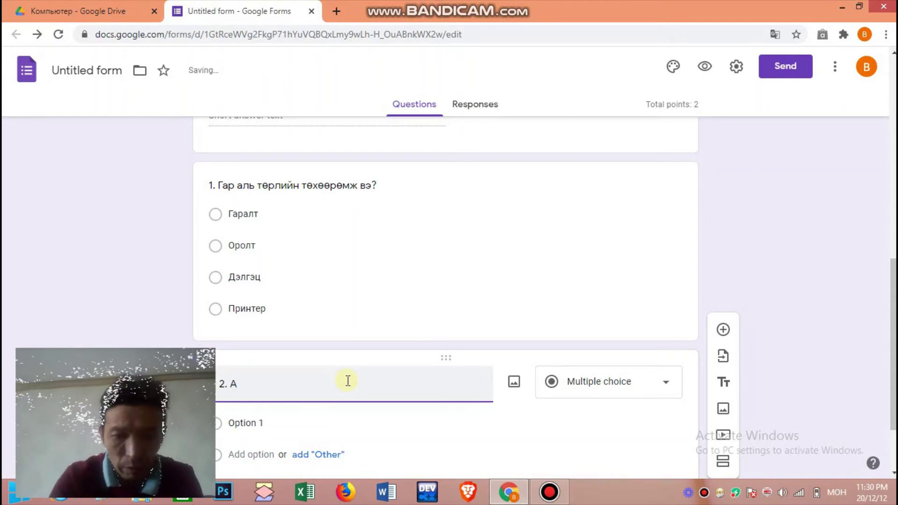
type("нь ")
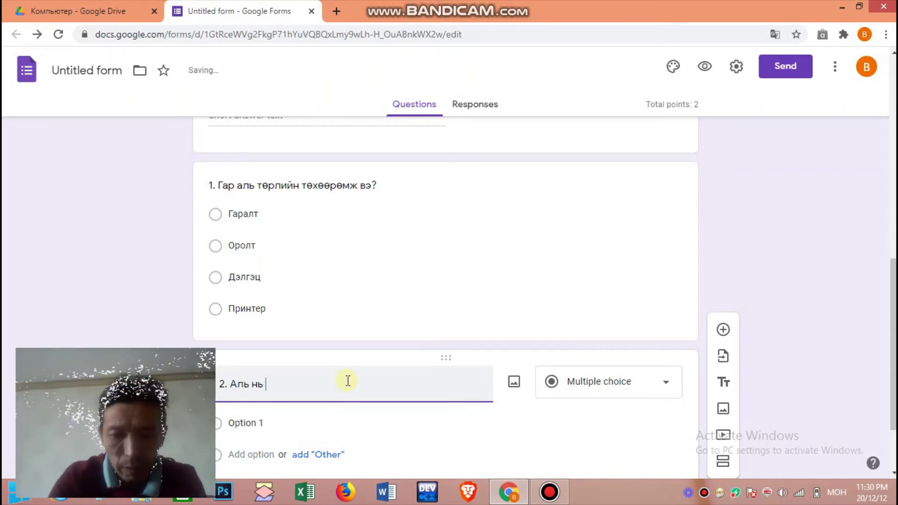
type("гаралтын ")
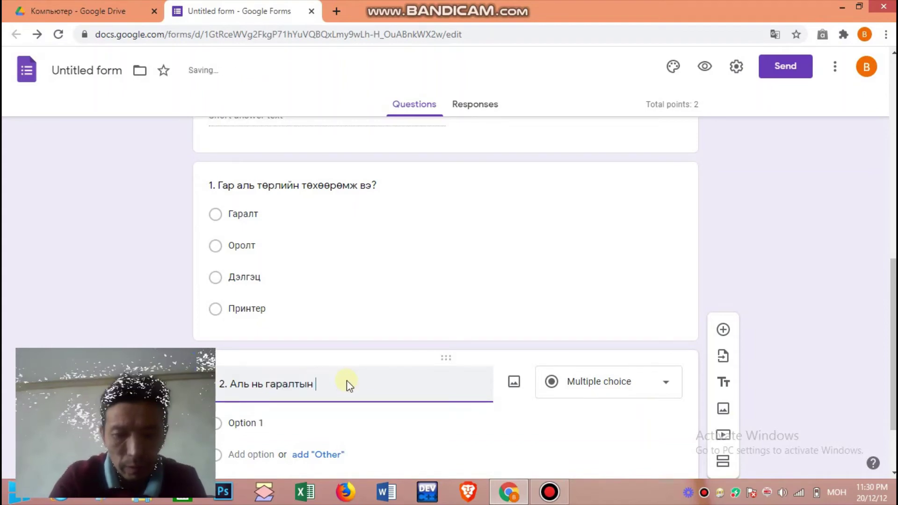
type("төхөөрөмж вэ?")
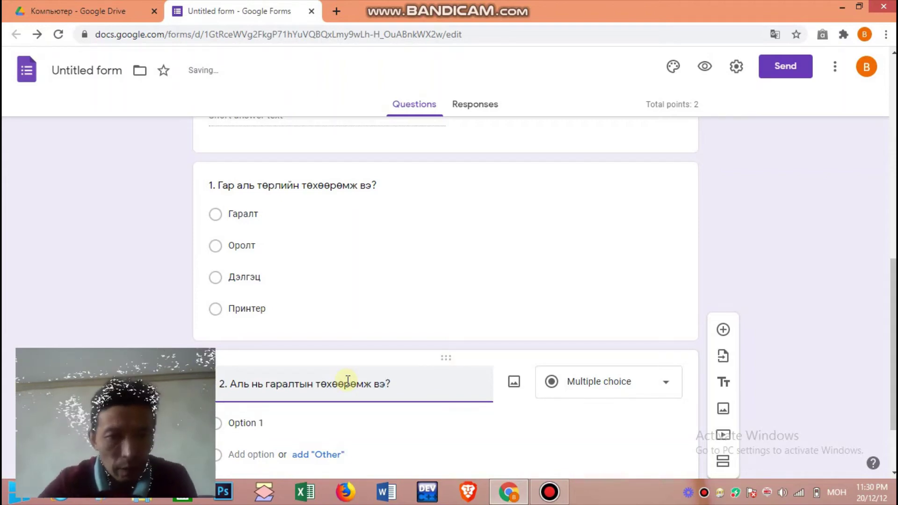
- Enter "Гар" and "Микрофон" as the first two answer options of question 2
left_click(256, 423)
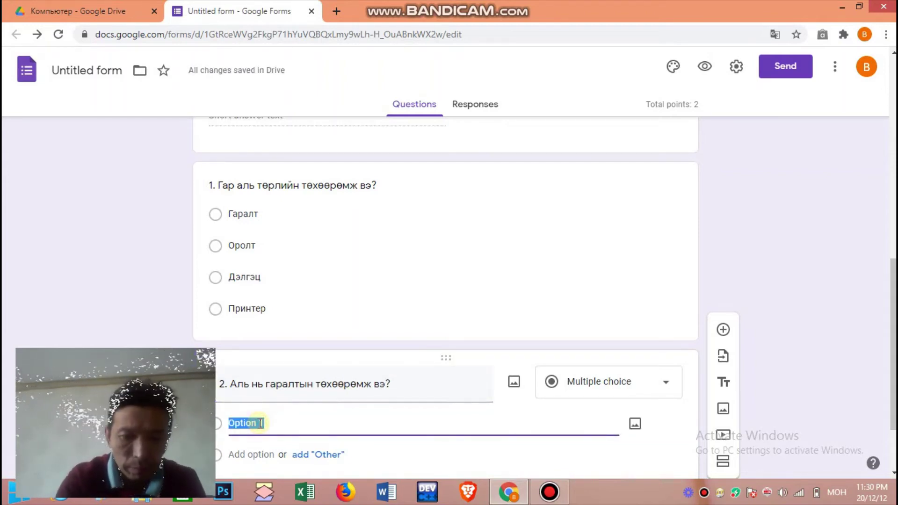
type("Гар")
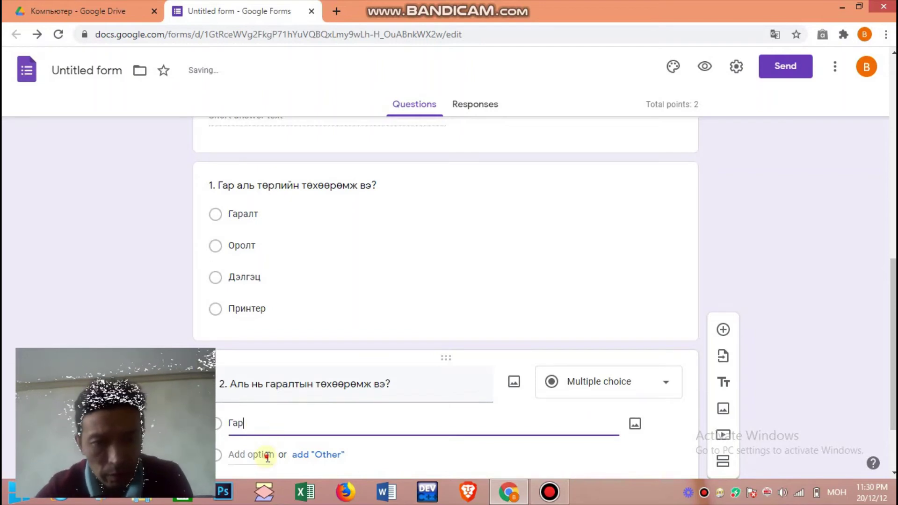
left_click(268, 456)
type("Ми")
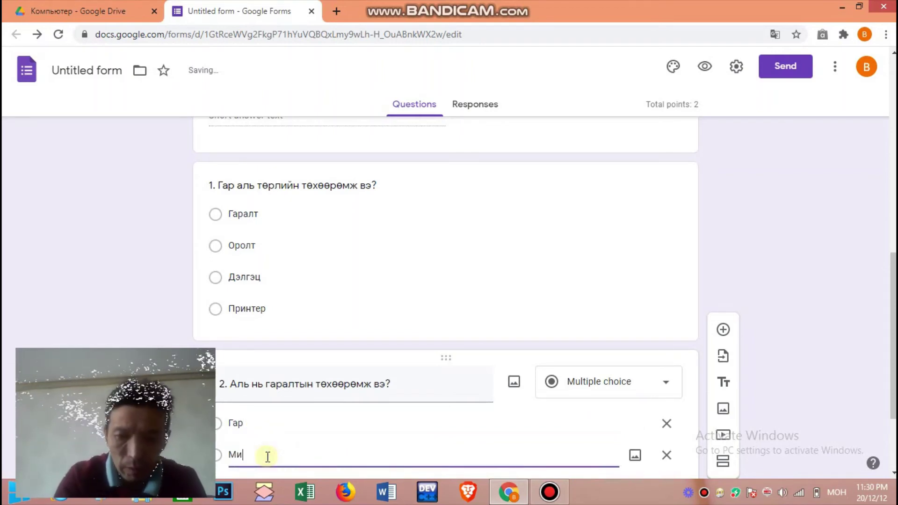
type("крофон")
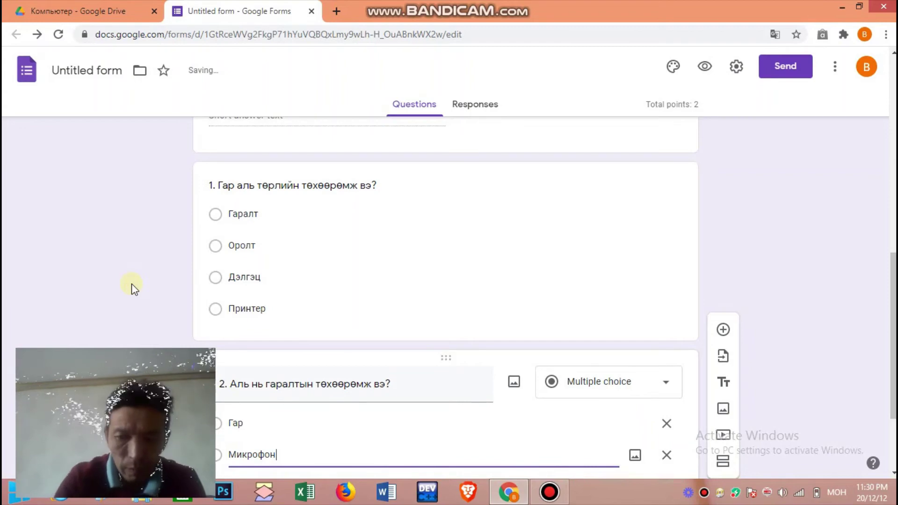
- Add "Хулгана" and "Принтер" as the third and fourth answer options of question 2
scroll(247, 428, "down", 2)
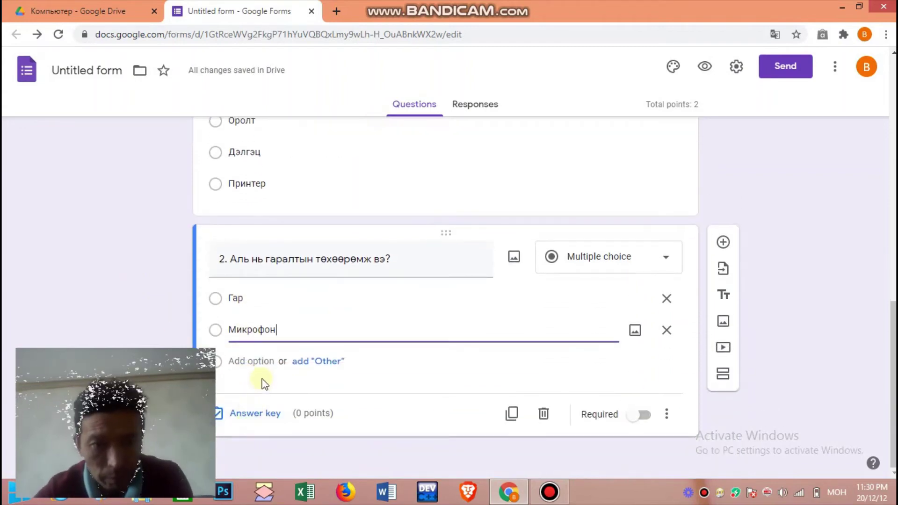
left_click(258, 360)
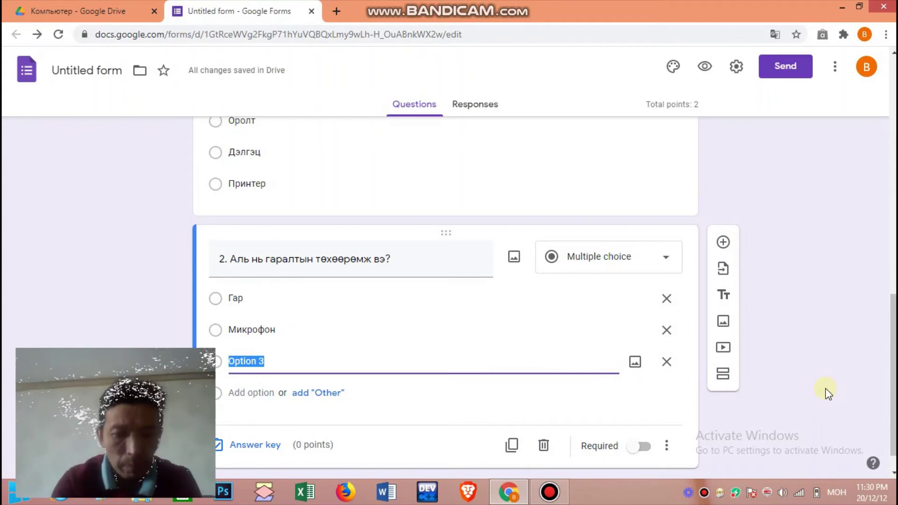
type("Ху")
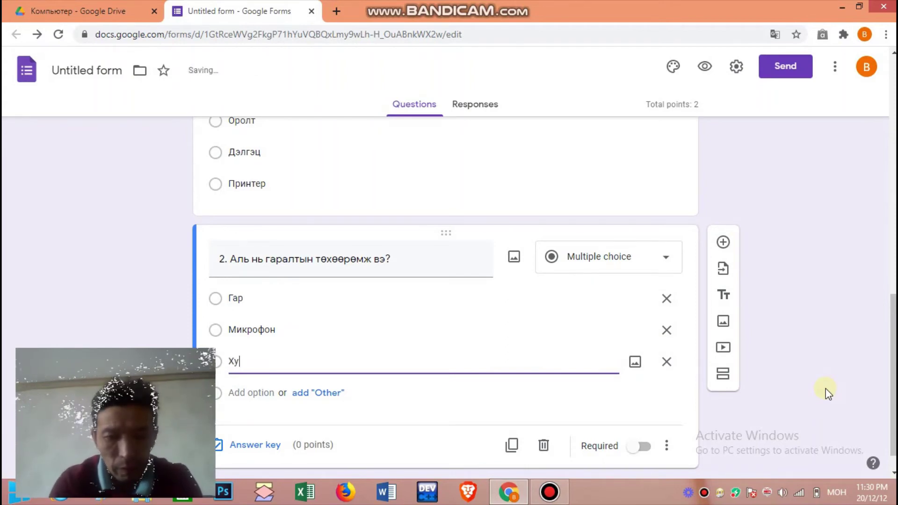
type("лгана")
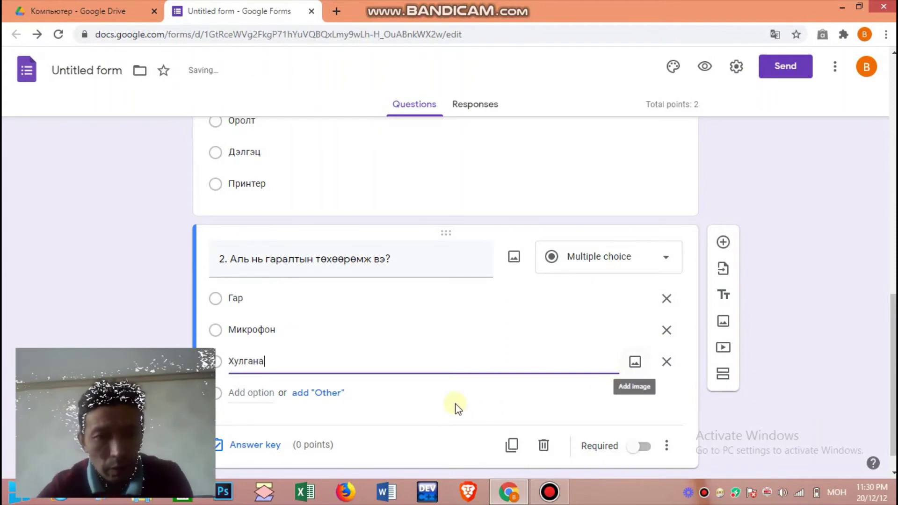
left_click(260, 393)
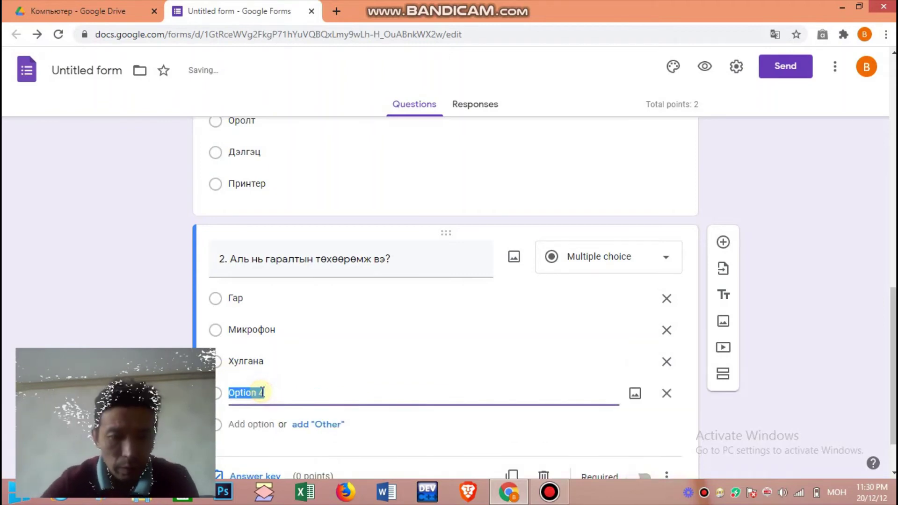
type("П")
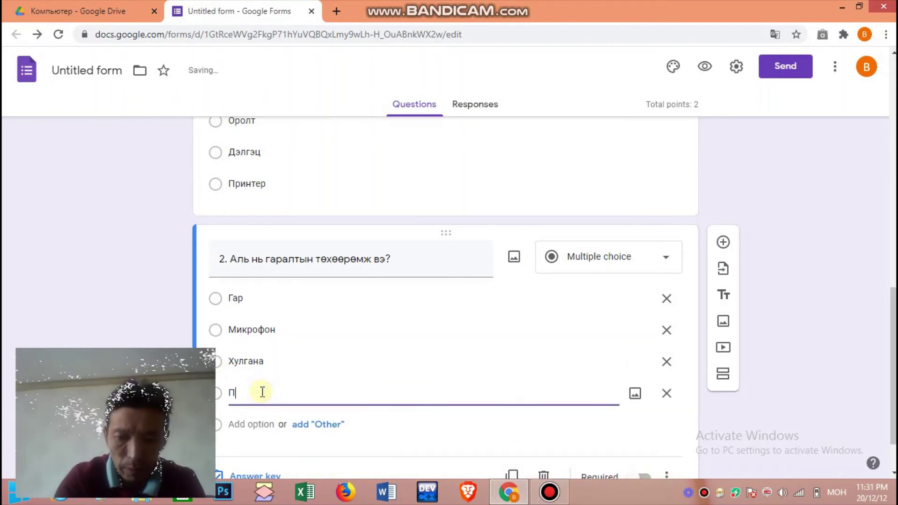
type("ринтер")
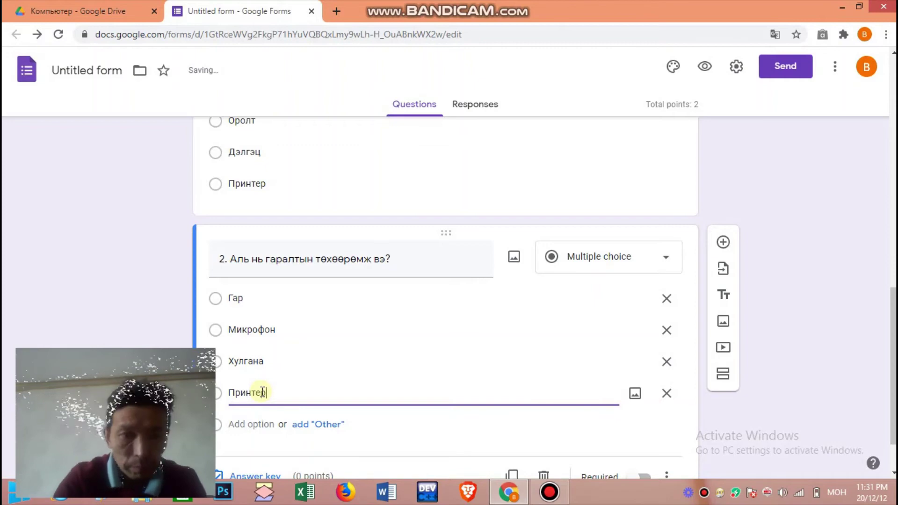
- Mark "Принтер" as the correct answer to question 2 and make the question worth 3 points
scroll(265, 466, "down", 1)
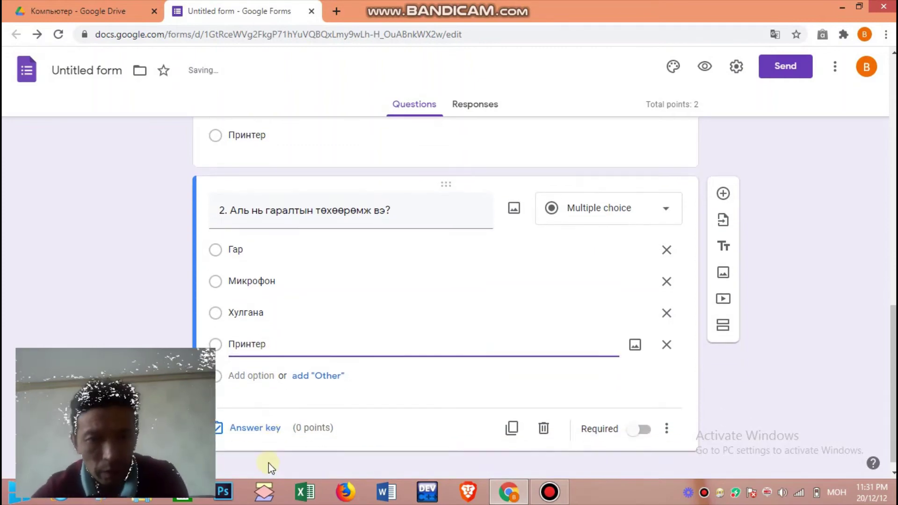
left_click(257, 420)
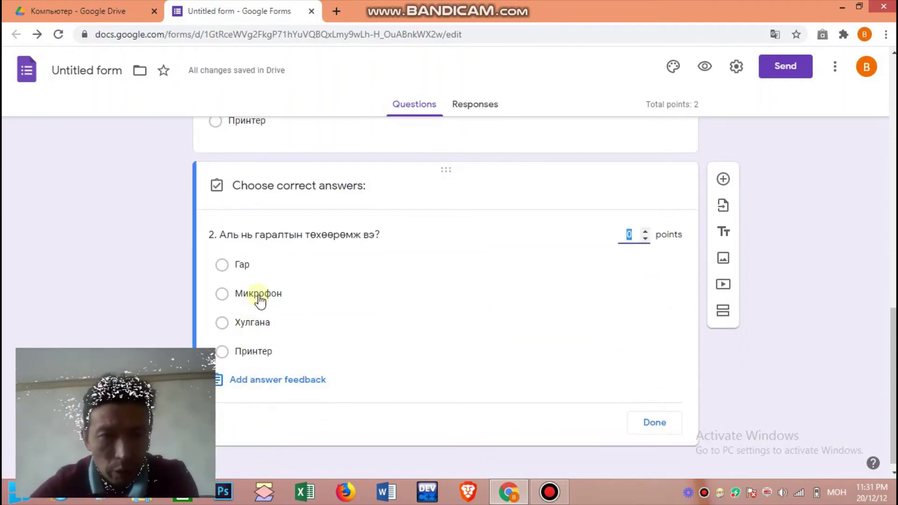
left_click(256, 356)
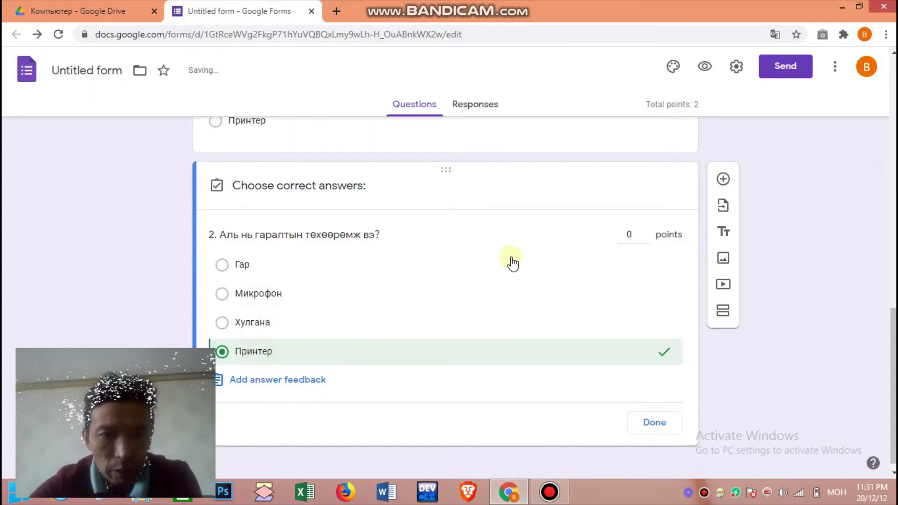
left_click(646, 231)
left_click(645, 231)
left_click(645, 231)
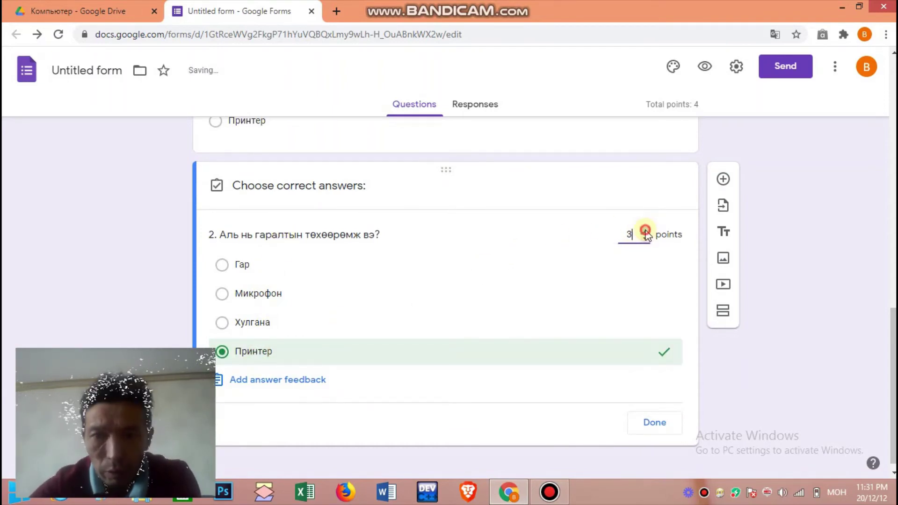
left_click(648, 426)
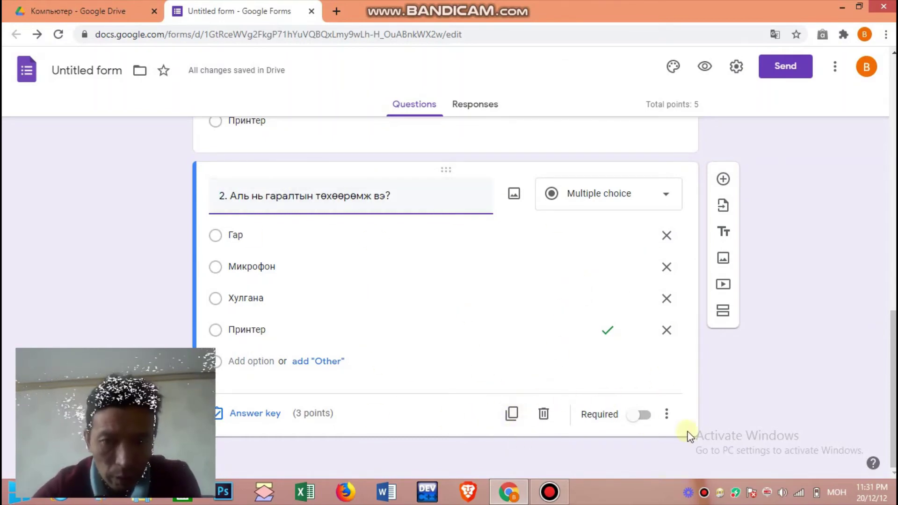
- Duplicate question 2 and change the copy's text to "3. Оролтын төхөөрөмж аль нь вэ?"
left_click(512, 413)
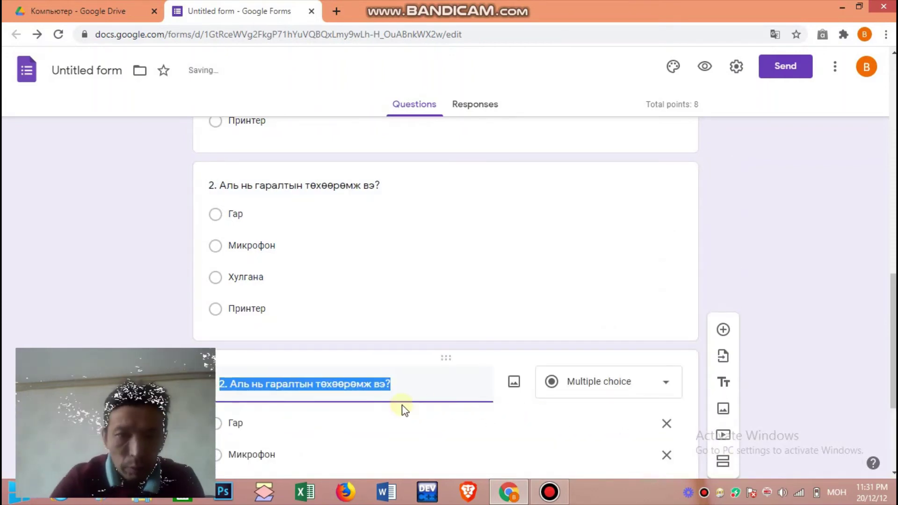
key("BackSpace")
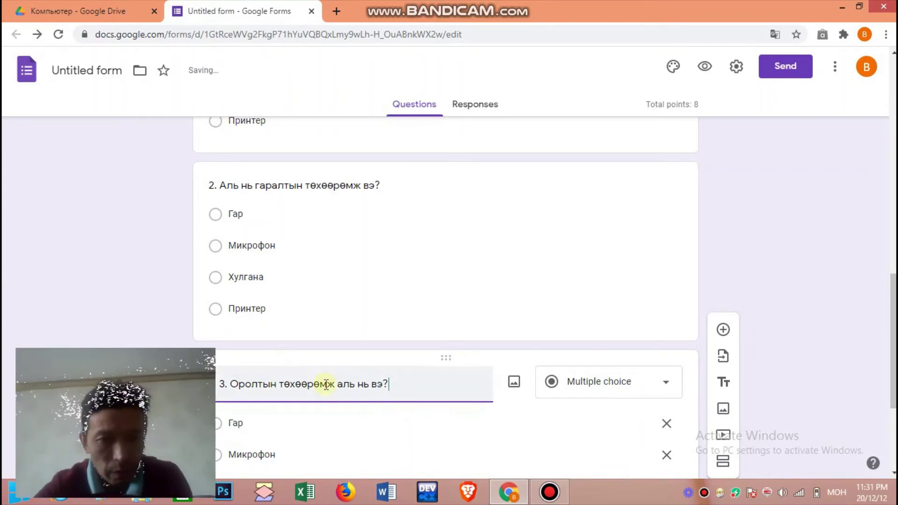
- Replace the first answer option of question 3 with "Дэлгэц"
scroll(327, 423, "down", 3)
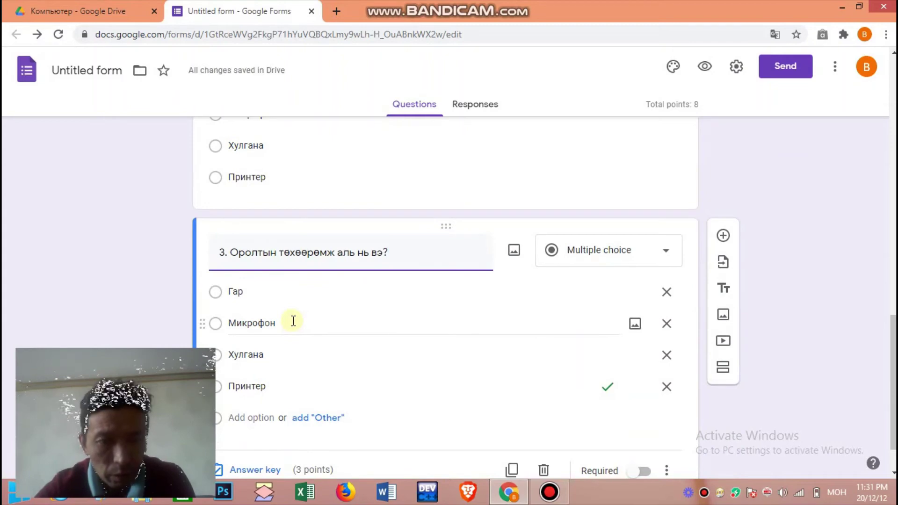
left_click(276, 288)
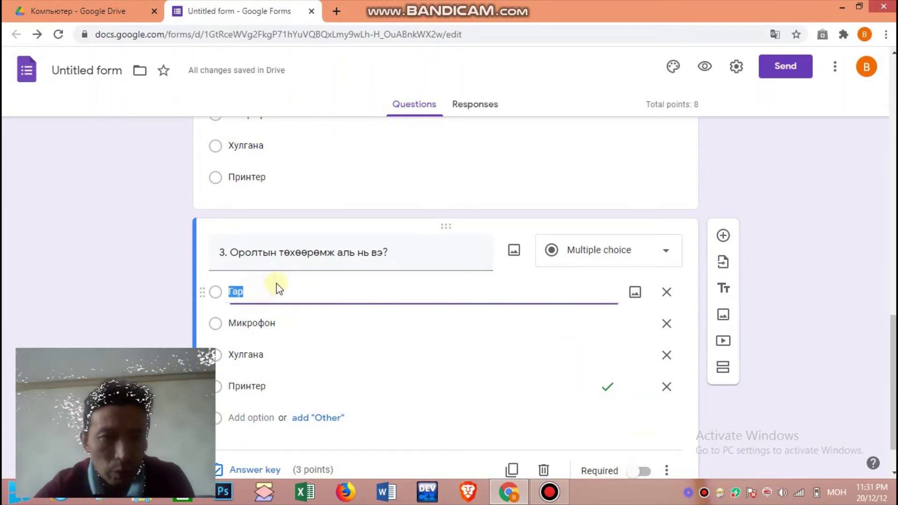
type("Д")
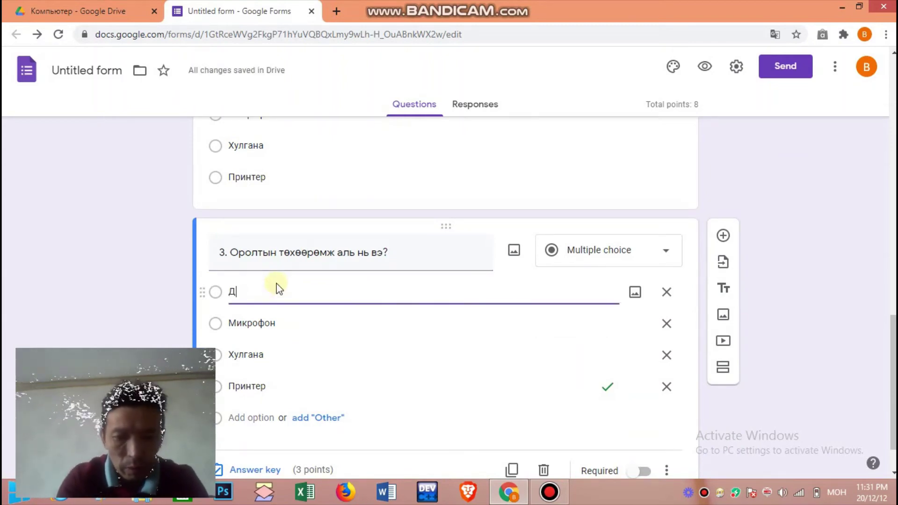
type("элгэц")
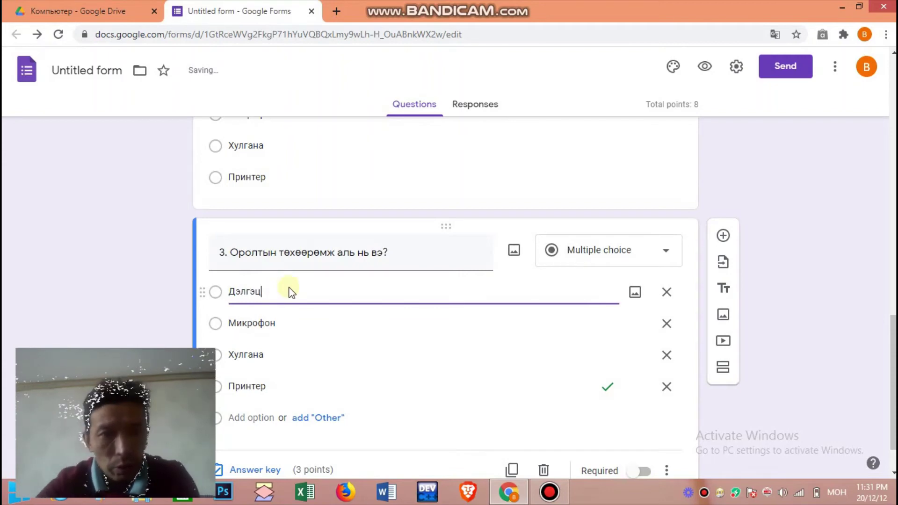
left_click(271, 353)
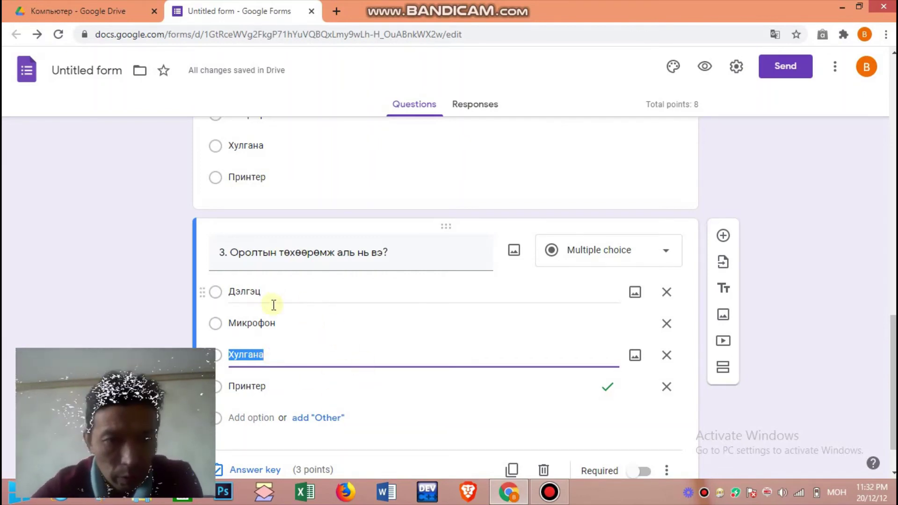
- Mark "Дэлгэц" and "Хулгана" as correct in question 3, unmark "Принтер", and set the question to 5 points
scroll(442, 428, "down", 1)
left_click(265, 415)
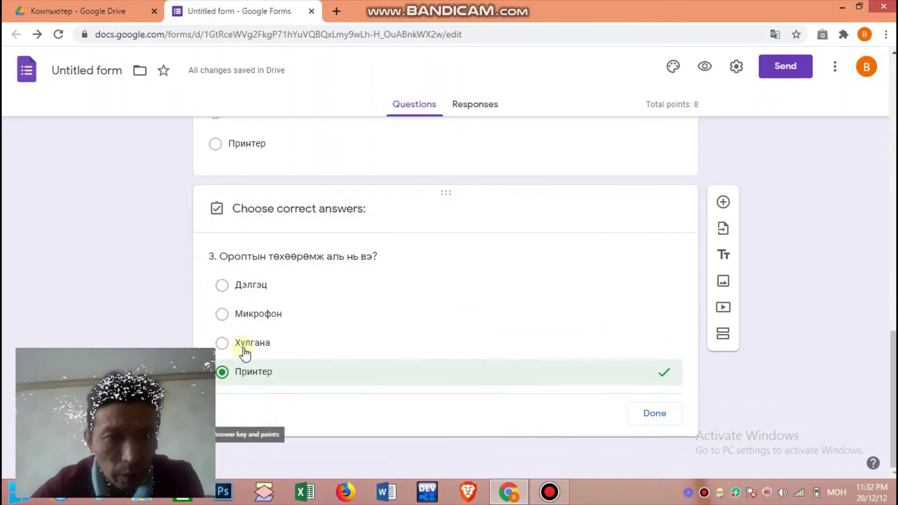
left_click(224, 265)
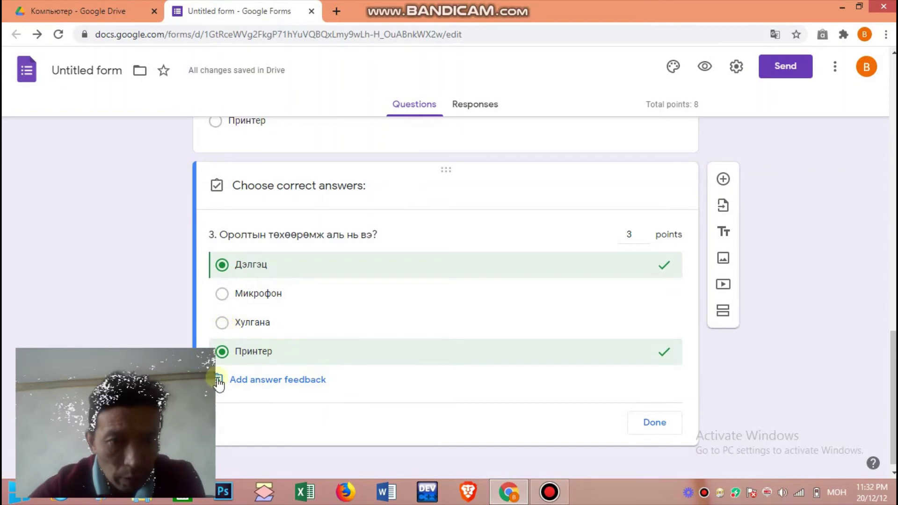
left_click(224, 352)
left_click(222, 323)
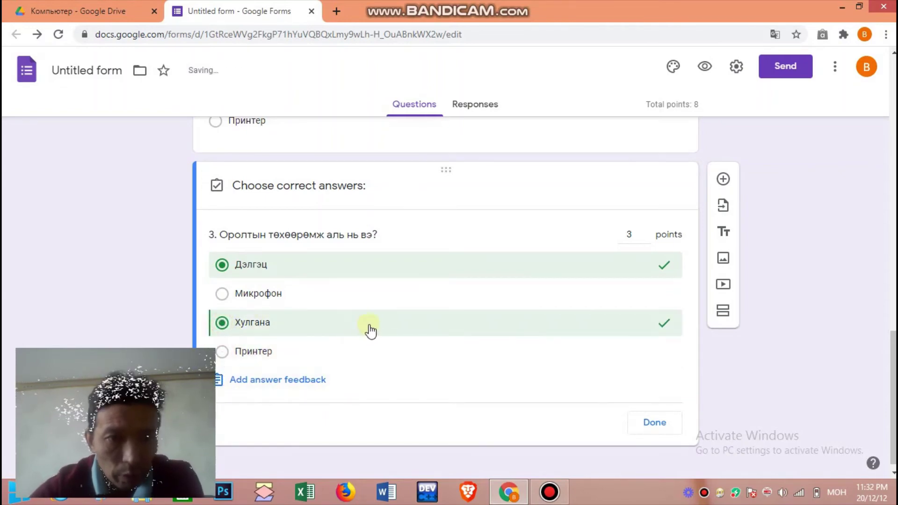
left_click(645, 231)
left_click(645, 231)
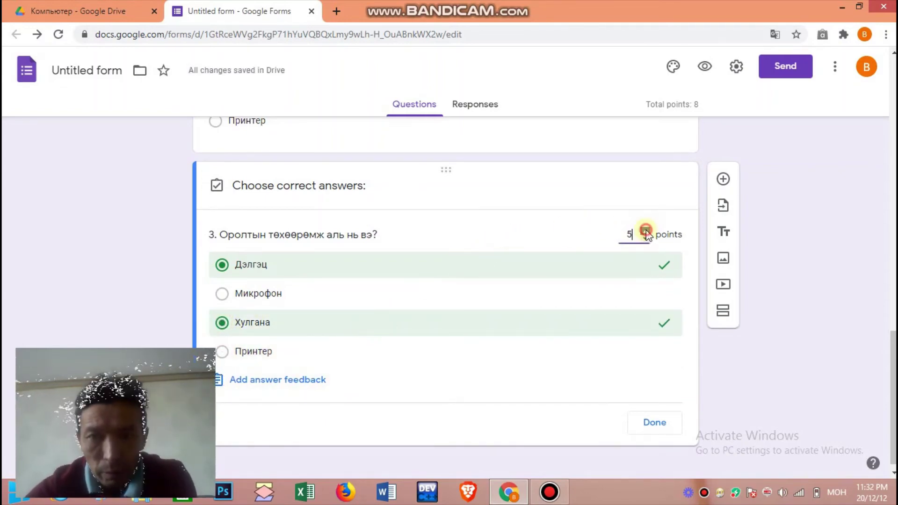
left_click(653, 422)
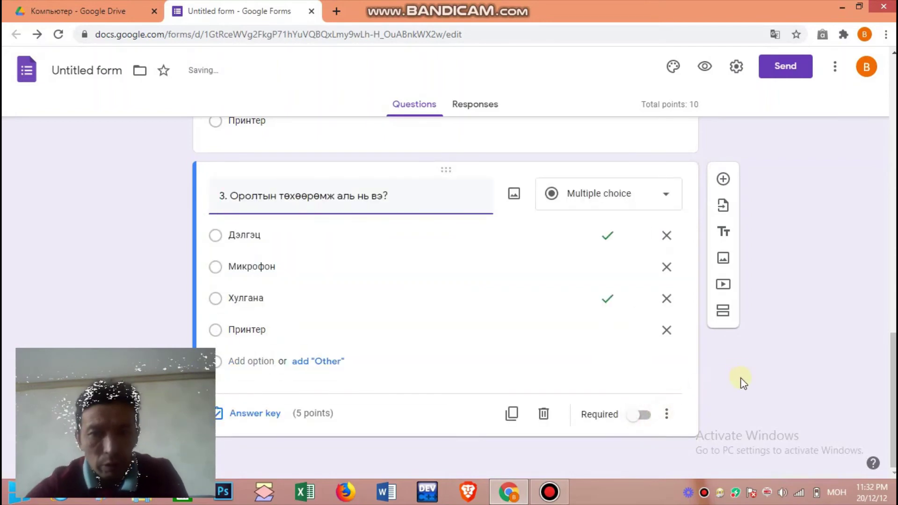
- Preview the form and choose class 6а and the first listed teacher as trial answers
scroll(732, 409, "up", 10)
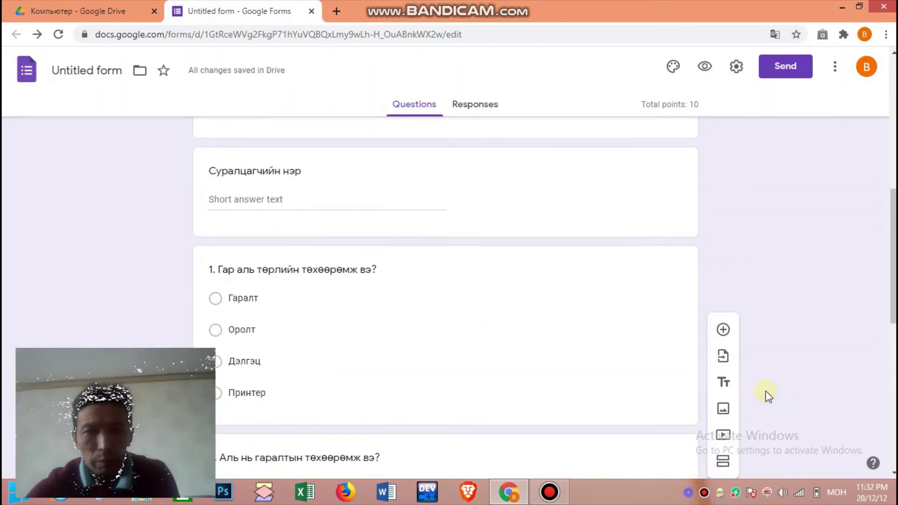
scroll(765, 391, "down", 10)
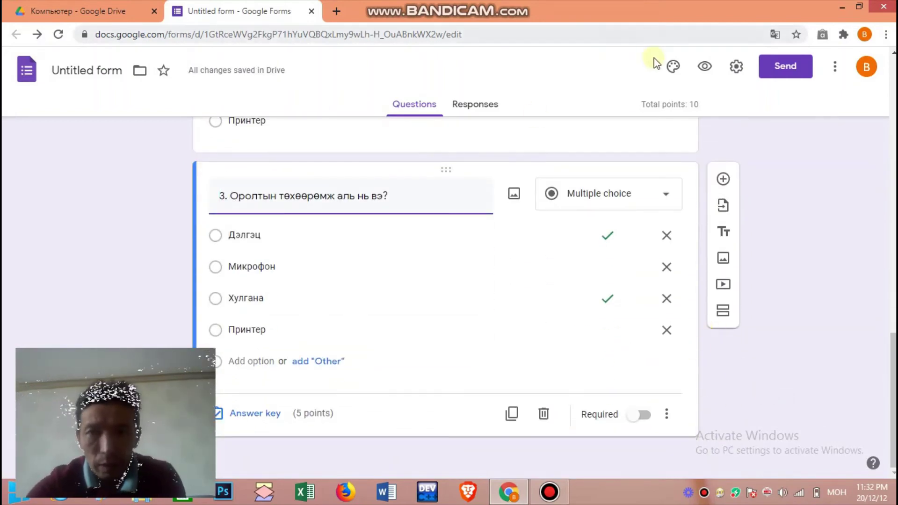
left_click(704, 67)
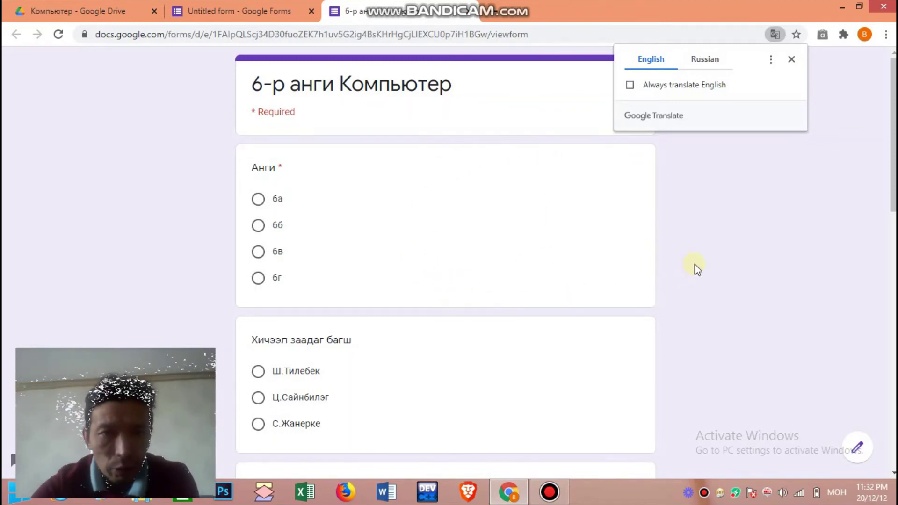
left_click(258, 199)
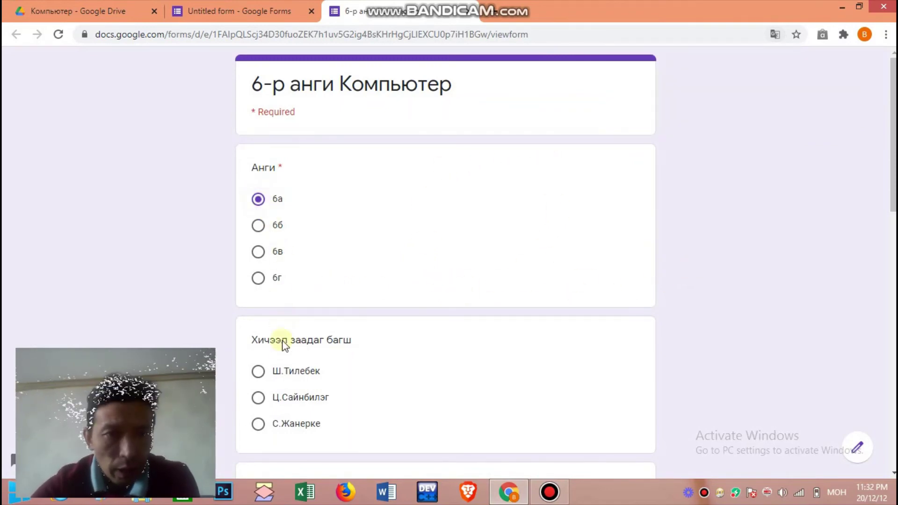
left_click(259, 371)
scroll(603, 316, "down", 2)
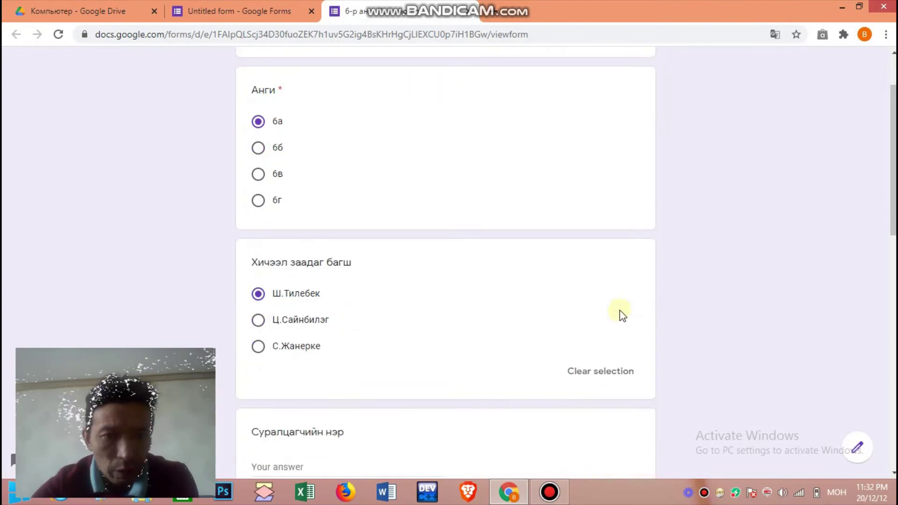
- Enter a sample student name in the preview's name question, then close the preview and discard the trial answers
scroll(623, 315, "down", 5)
left_click(273, 219)
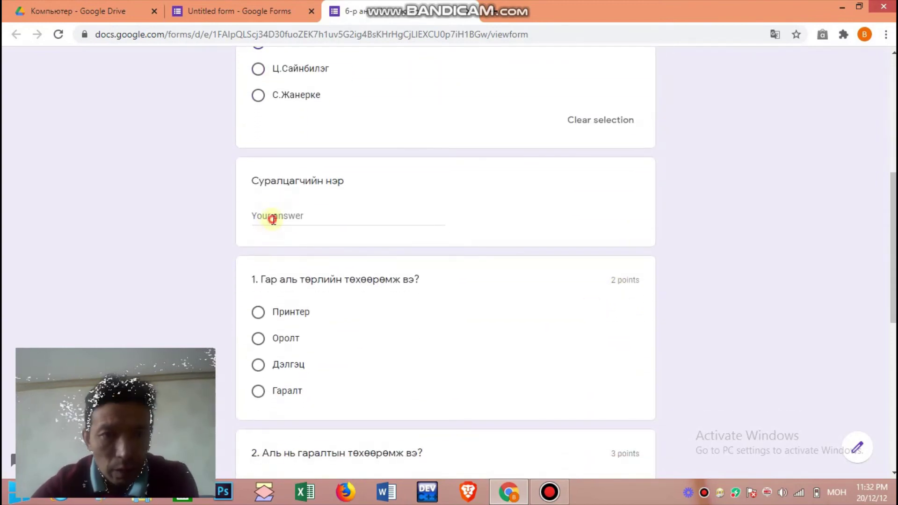
type("Бат")
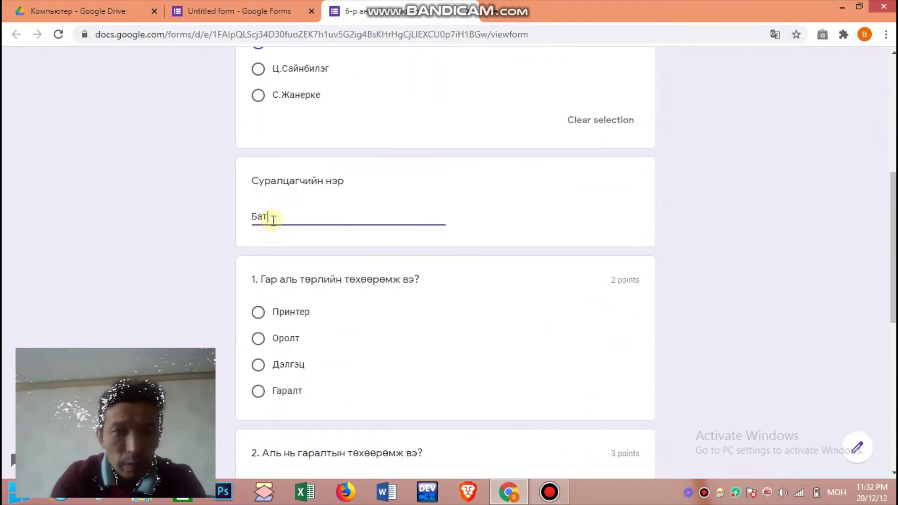
type("аа")
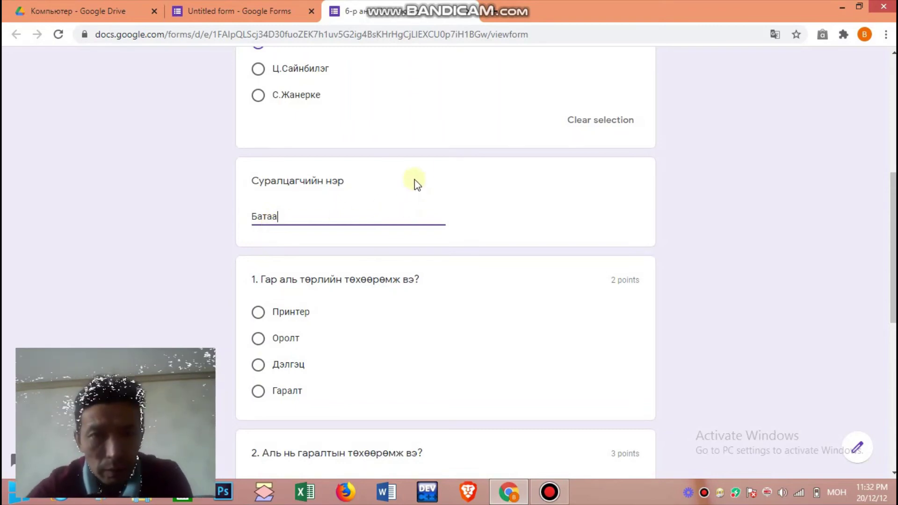
scroll(403, 240, "down", 1)
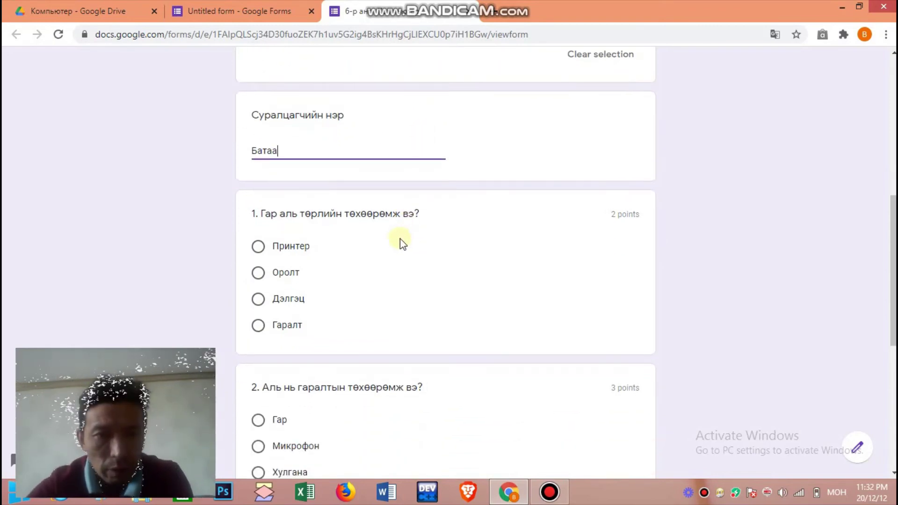
left_click(470, 11)
left_click(515, 109)
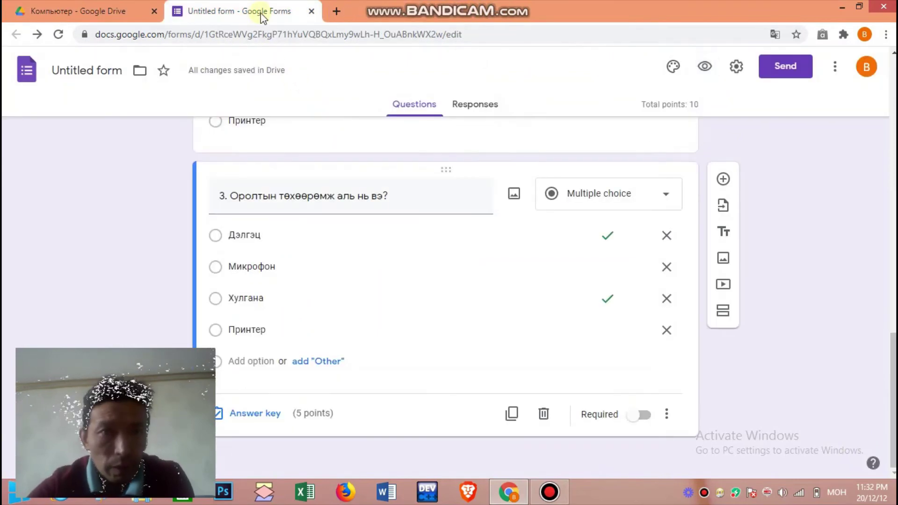
- Make the teacher question "Хичээл заадаг багш" required
scroll(524, 281, "up", 10)
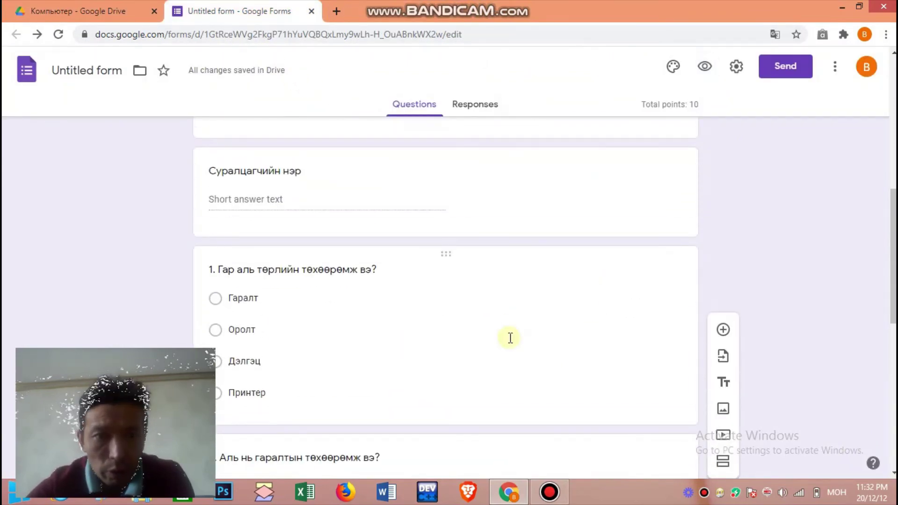
scroll(511, 337, "up", 6)
left_click(512, 337)
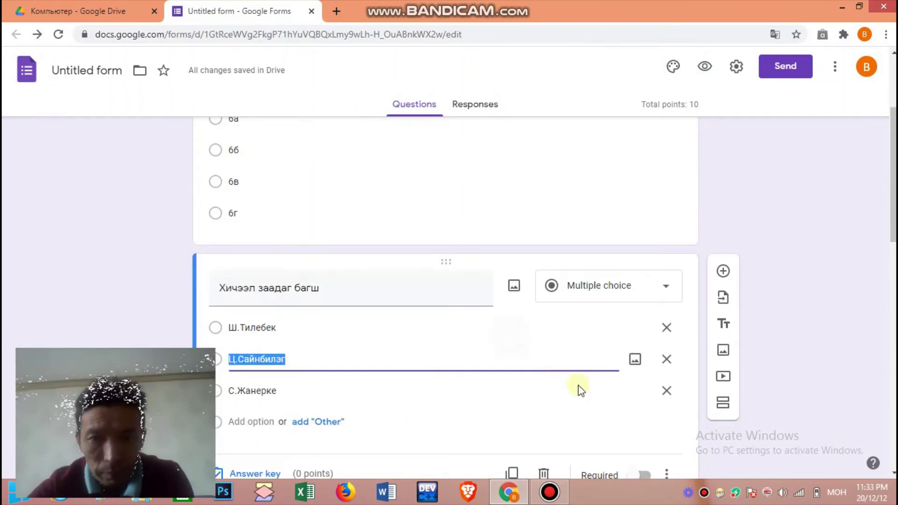
scroll(603, 407, "down", 3)
left_click(666, 343)
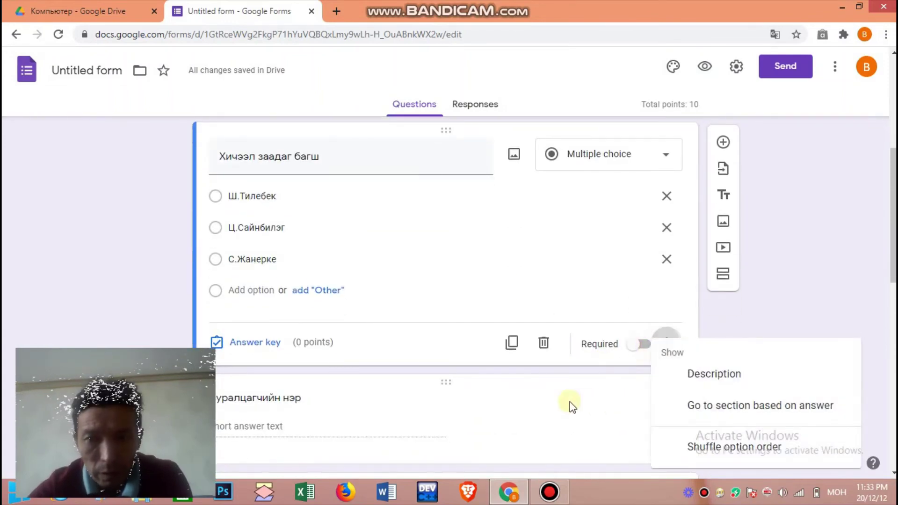
left_click(627, 380)
left_click(646, 345)
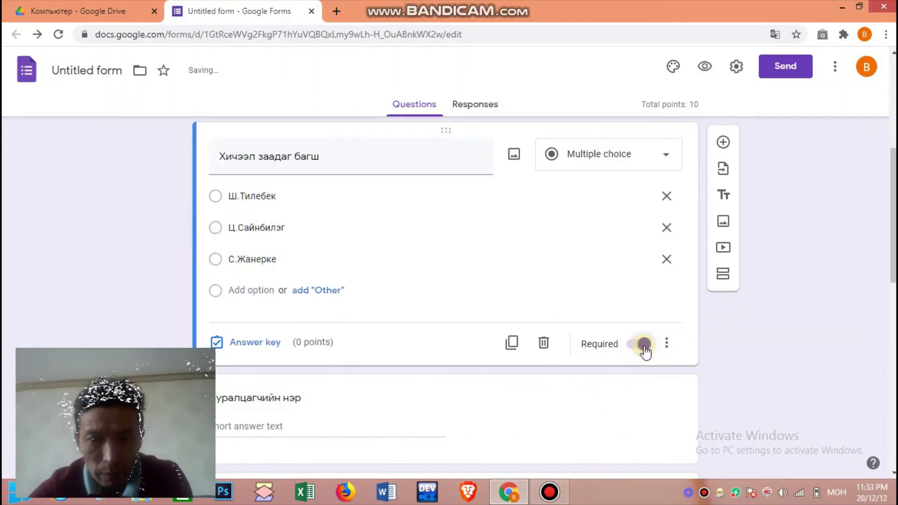
- Make the student-name question "Суралцагчийн нэр" required
scroll(603, 397, "down", 7)
scroll(608, 344, "up", 3)
scroll(611, 348, "up", 3)
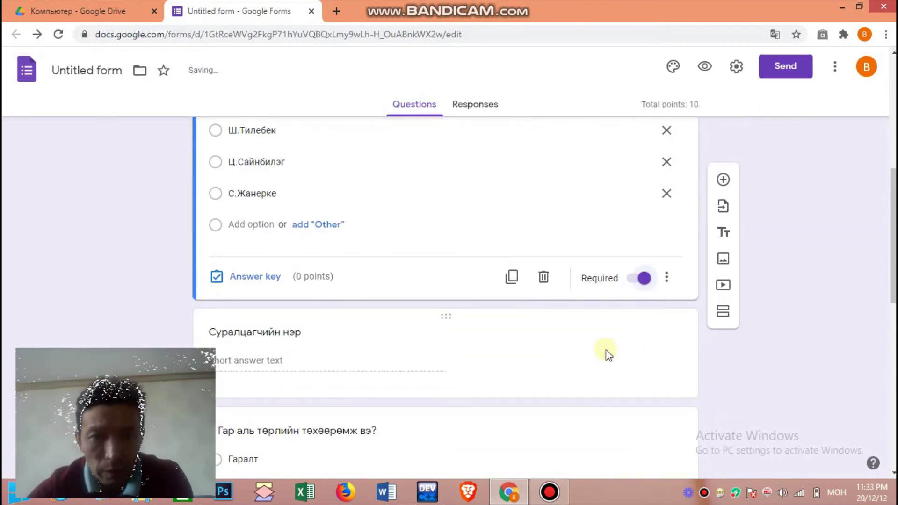
left_click(567, 352)
left_click(643, 352)
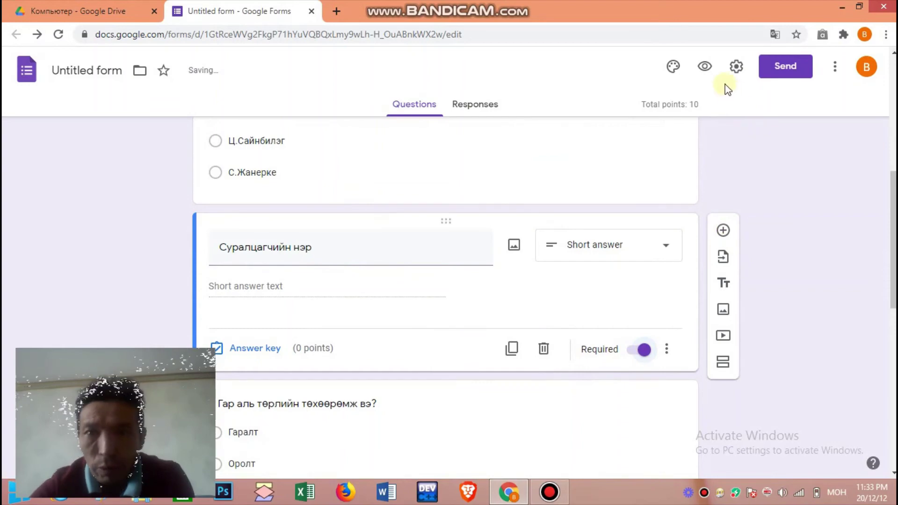
- Preview the form and fill in class 6а, the first listed teacher and a sample student name
left_click(704, 67)
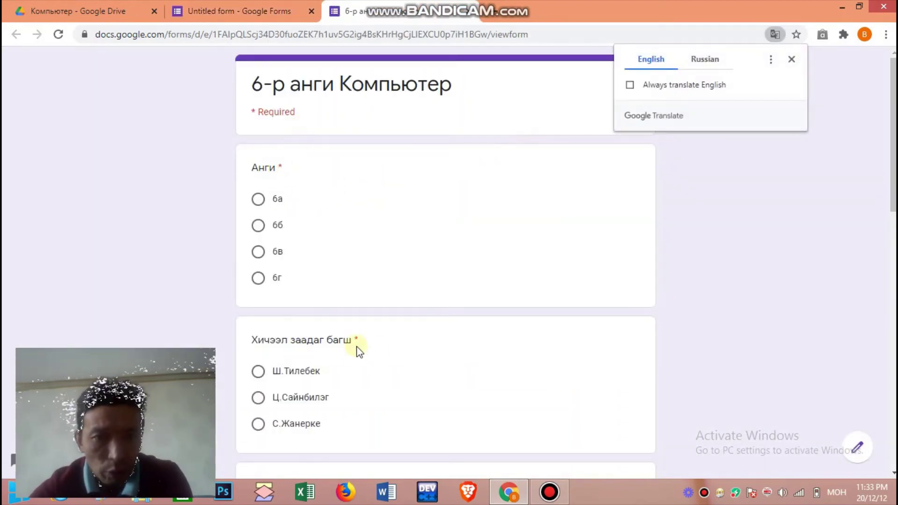
left_click(258, 201)
scroll(357, 369, "down", 3)
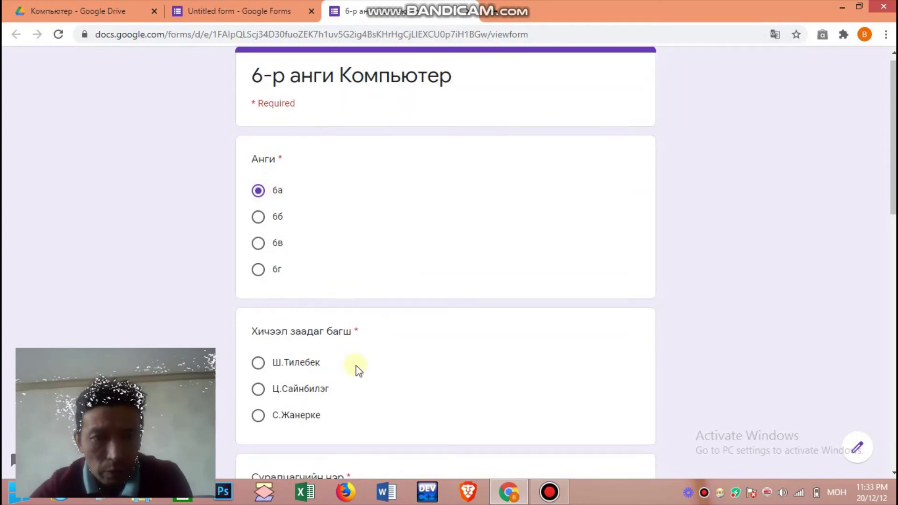
left_click(259, 240)
scroll(341, 361, "down", 4)
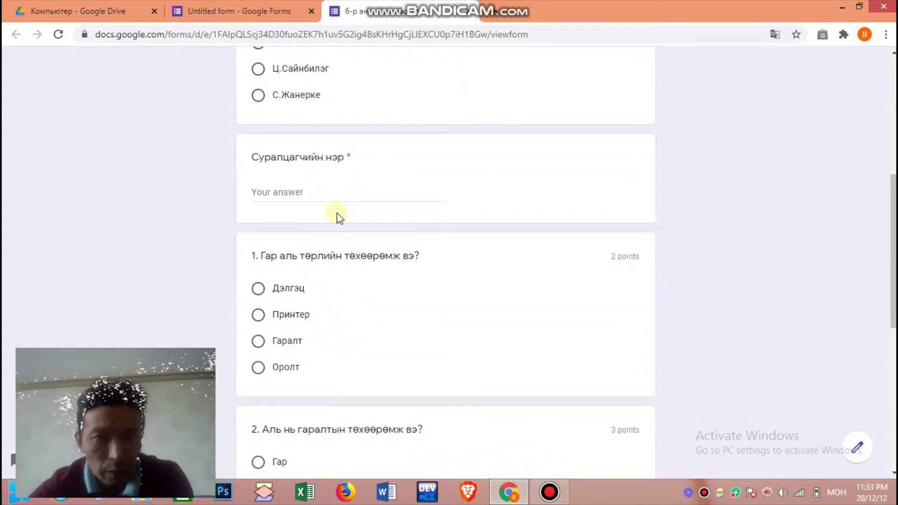
left_click(324, 194)
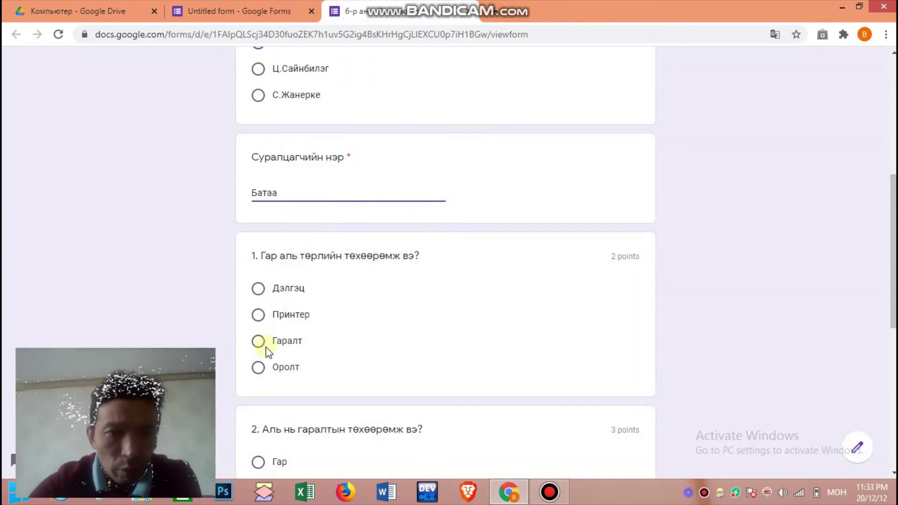
- Answer the three quiz questions with Оролт, Гар and Хулгана, and submit the response
left_click(259, 368)
scroll(357, 350, "down", 4)
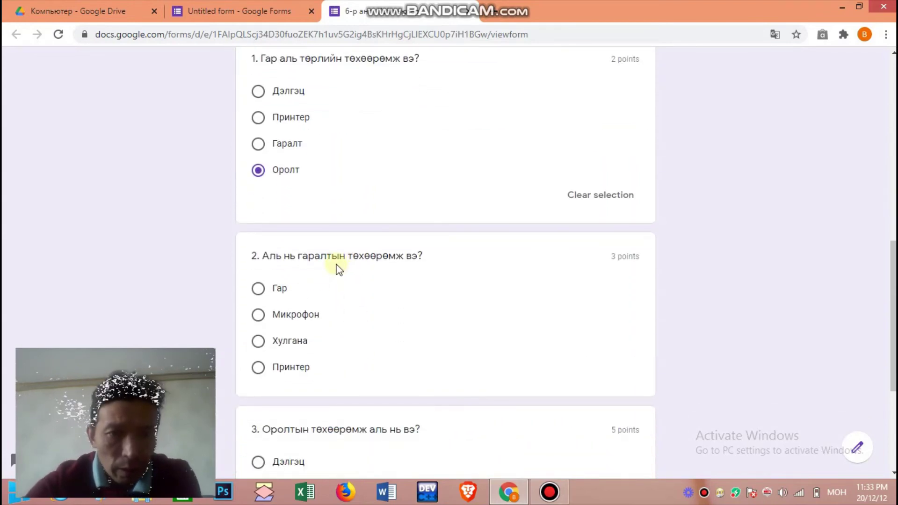
left_click(258, 289)
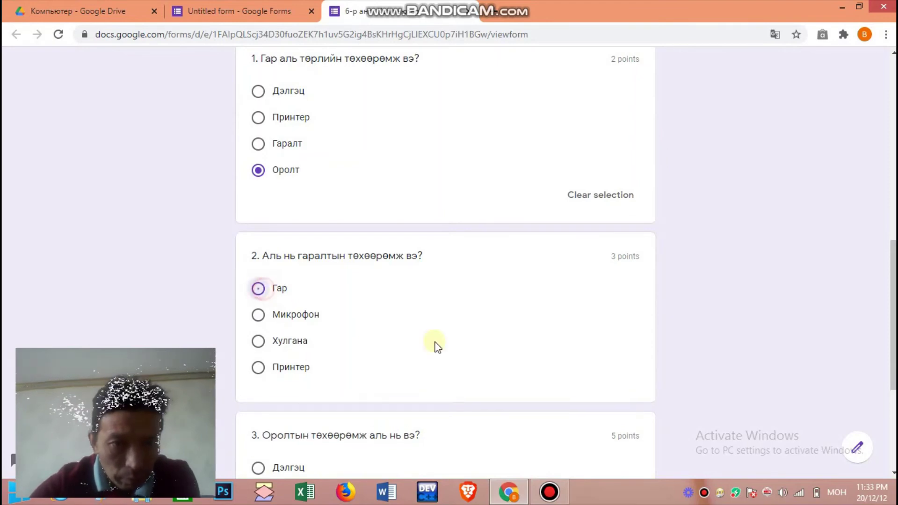
scroll(435, 345, "down", 5)
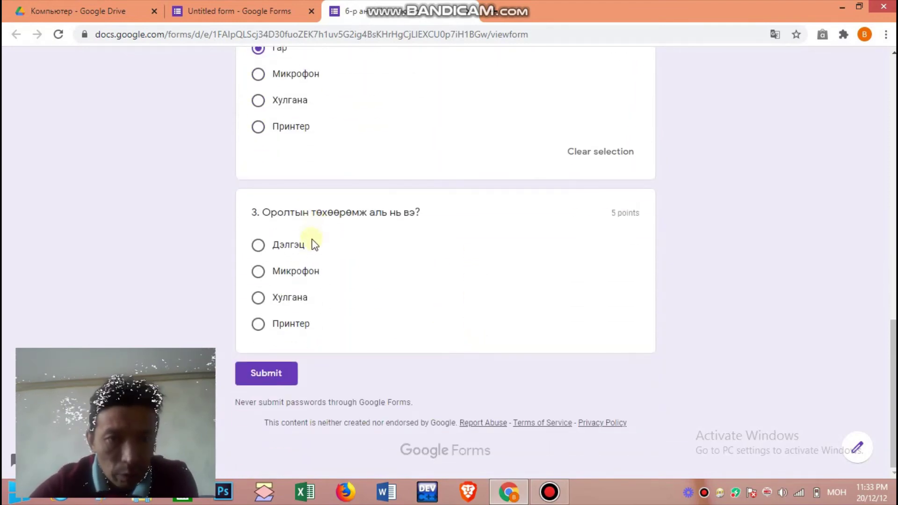
left_click(258, 246)
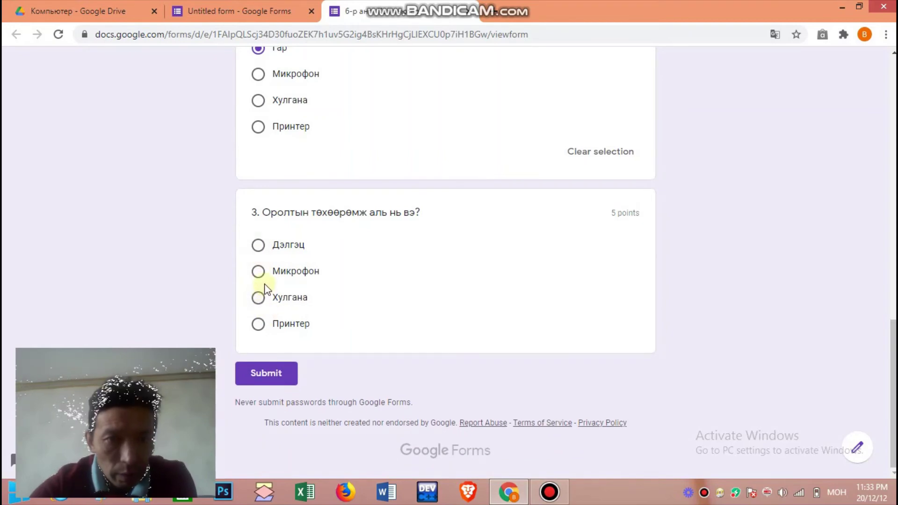
left_click(258, 273)
left_click(258, 299)
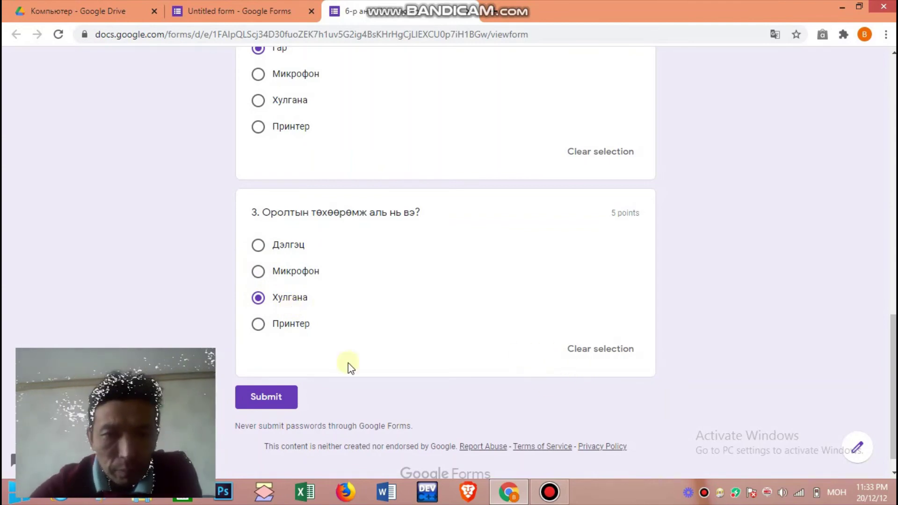
left_click(274, 400)
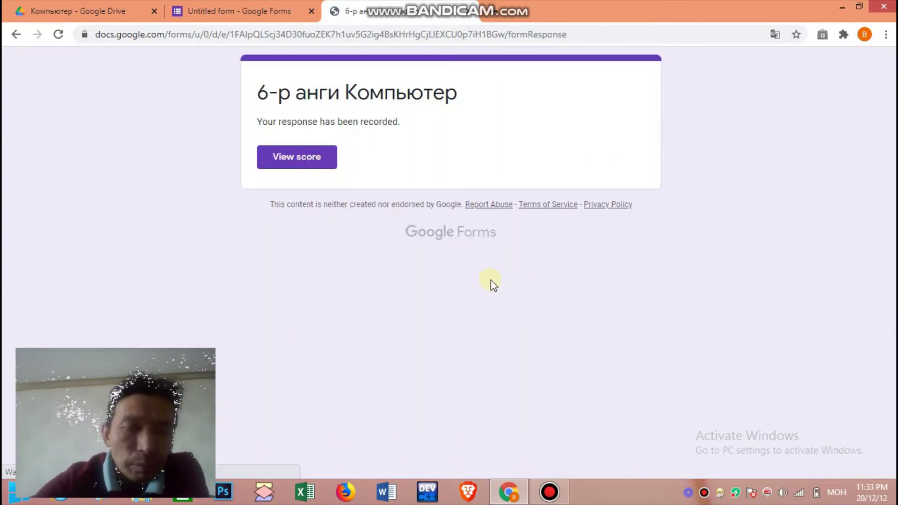
- View the score of the submitted response and review the marking of each quiz question
left_click(310, 158)
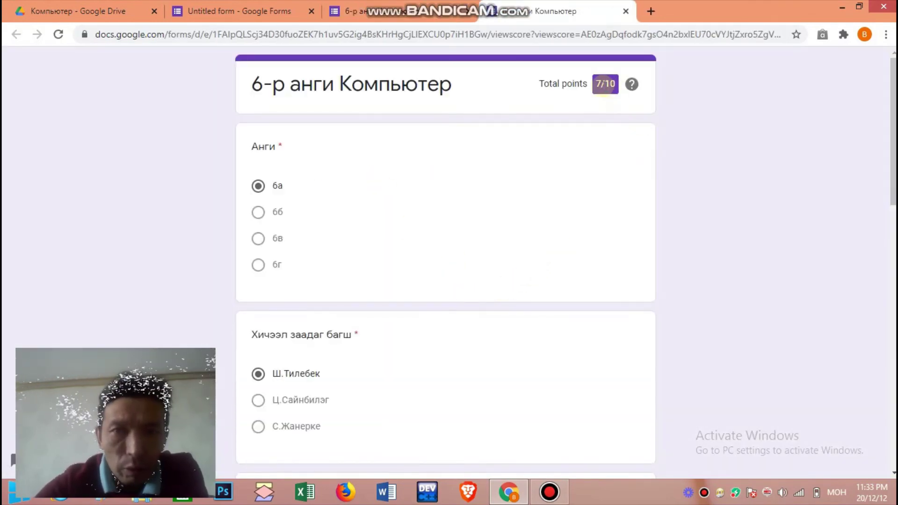
scroll(519, 216, "down", 11)
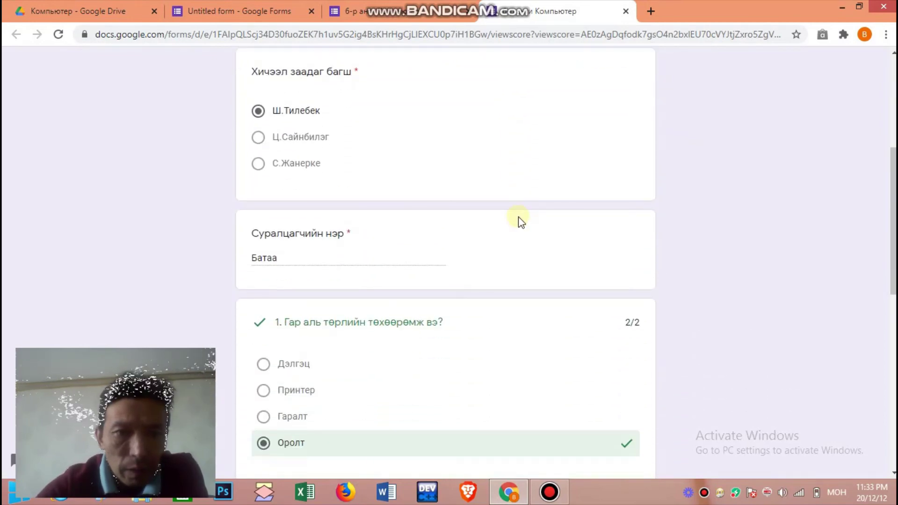
scroll(473, 287, "down", 3)
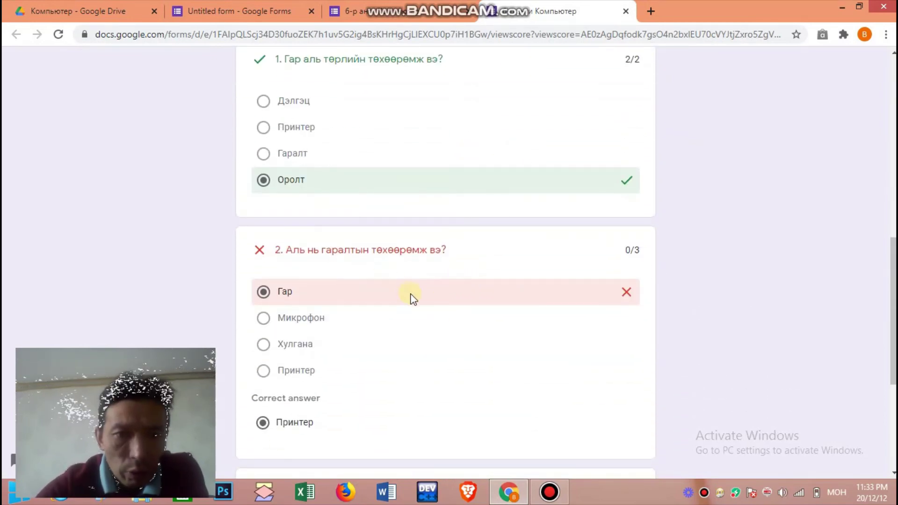
scroll(413, 298, "down", 5)
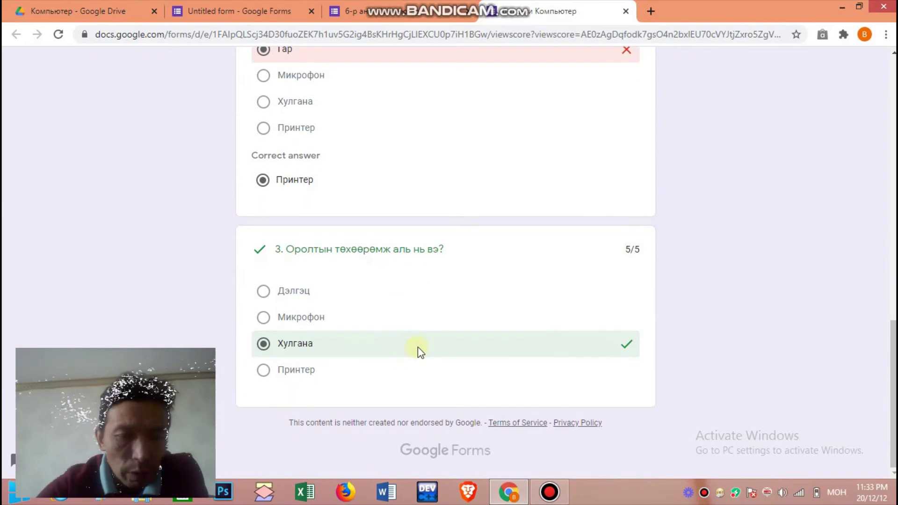
scroll(438, 341, "up", 18)
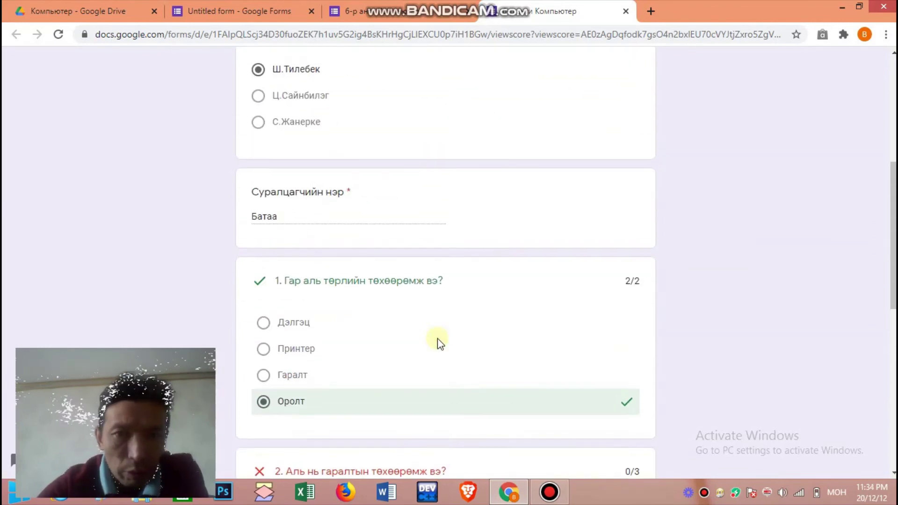
scroll(440, 344, "up", 1)
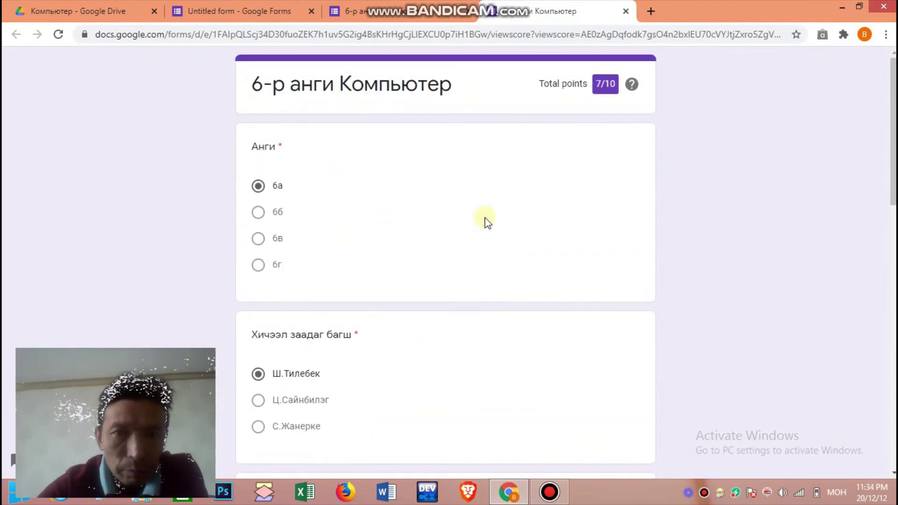
- Return to the form editor and examine the response summary, from the score insights through the charts for each question
left_click(234, 12)
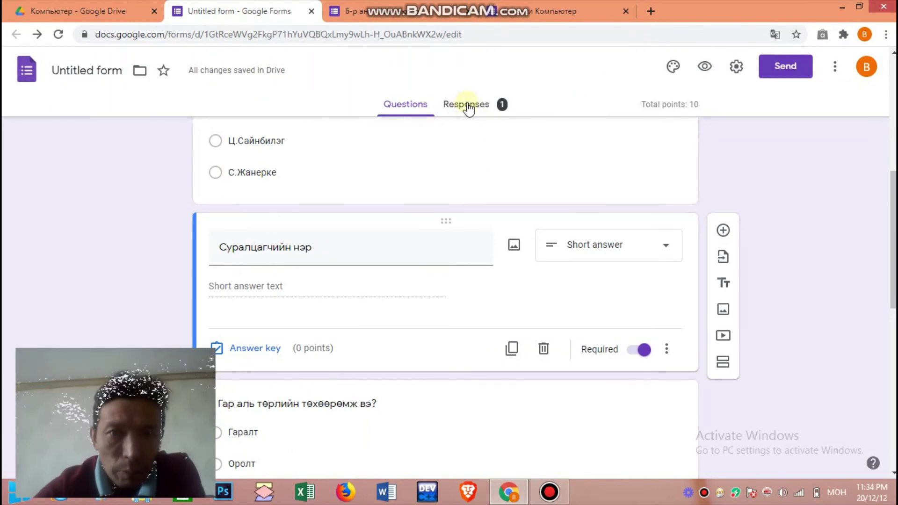
left_click(468, 106)
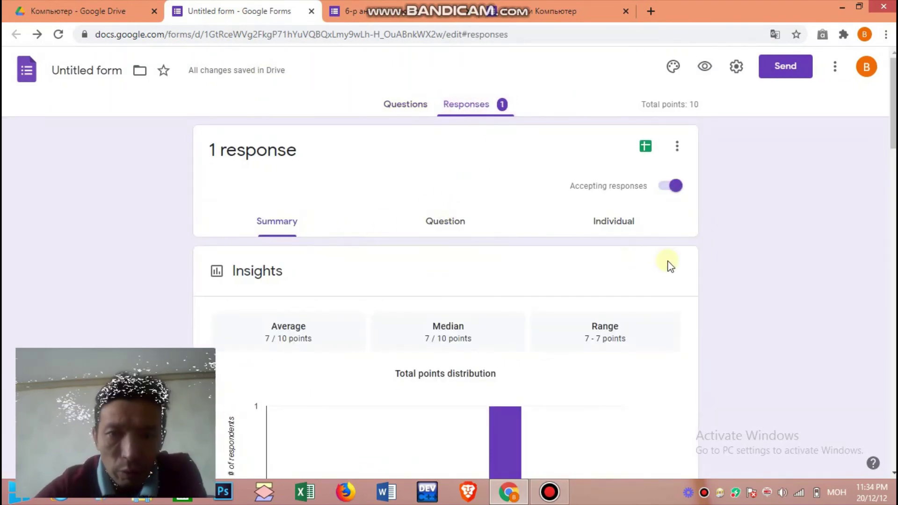
scroll(669, 262, "down", 4)
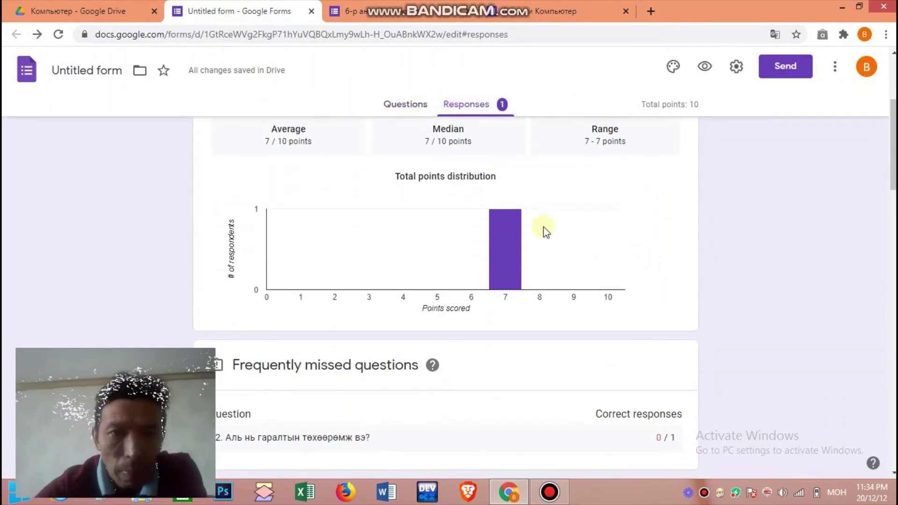
scroll(498, 216, "up", 4)
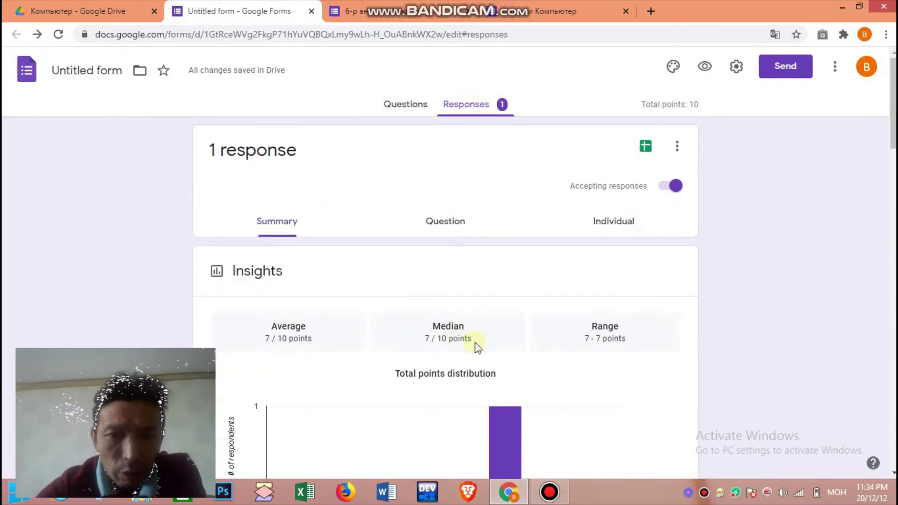
scroll(572, 362, "down", 8)
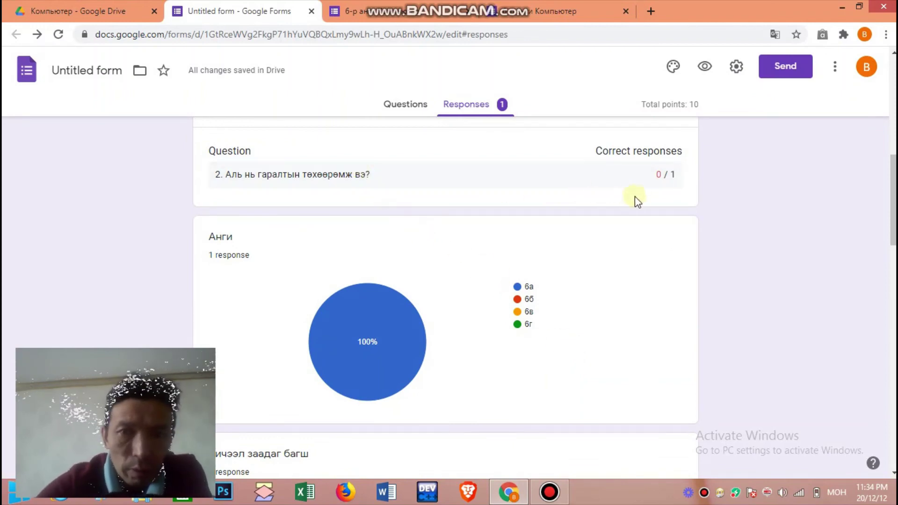
scroll(585, 234, "down", 8)
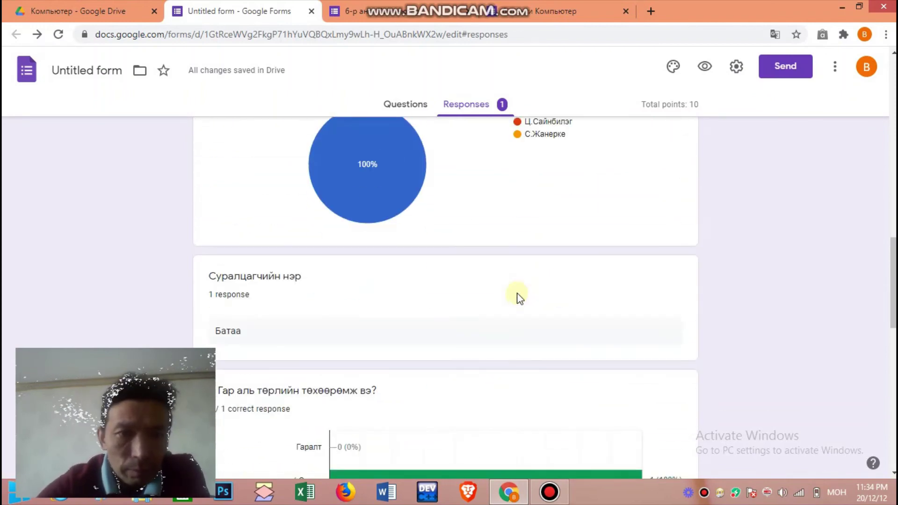
scroll(520, 297, "down", 3)
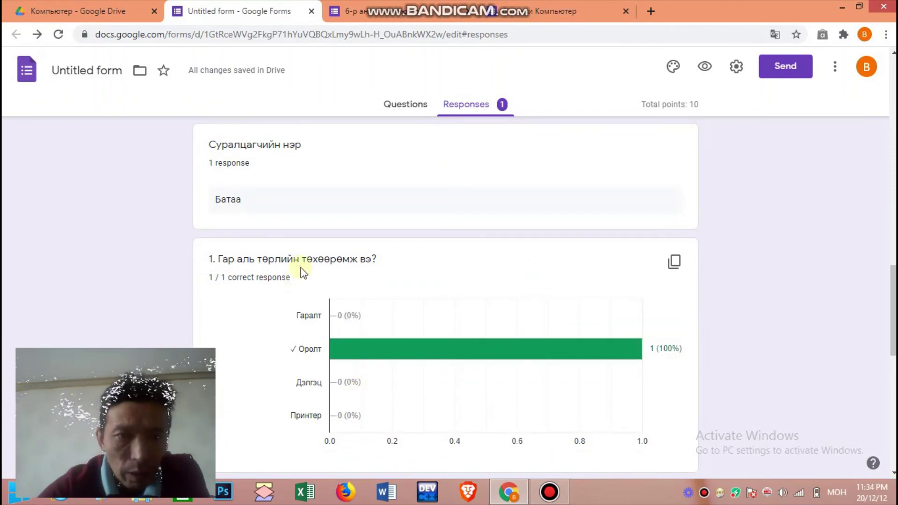
mouse_move(342, 362)
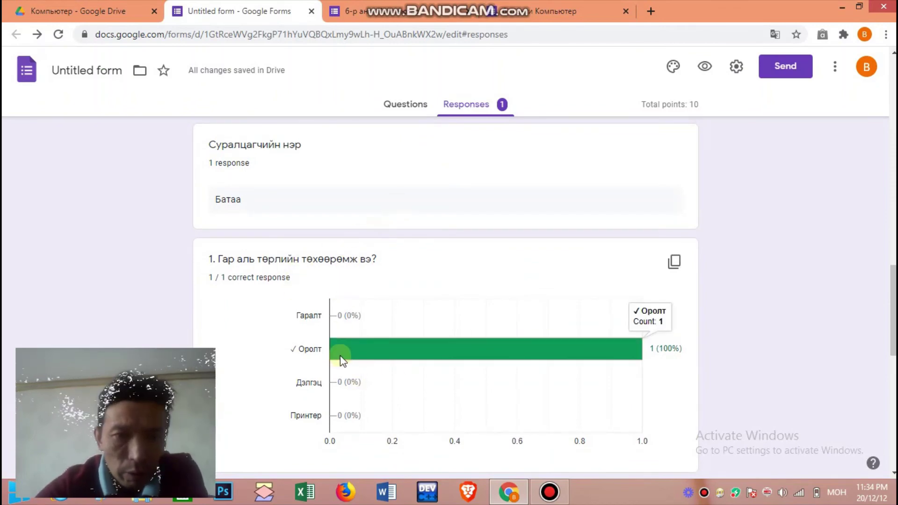
scroll(432, 363, "down", 2)
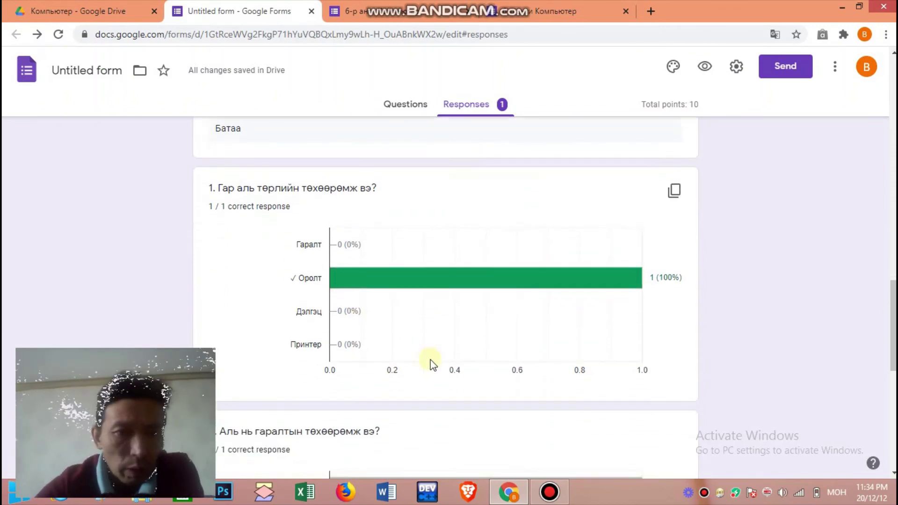
scroll(367, 194, "down", 1)
scroll(373, 345, "down", 8)
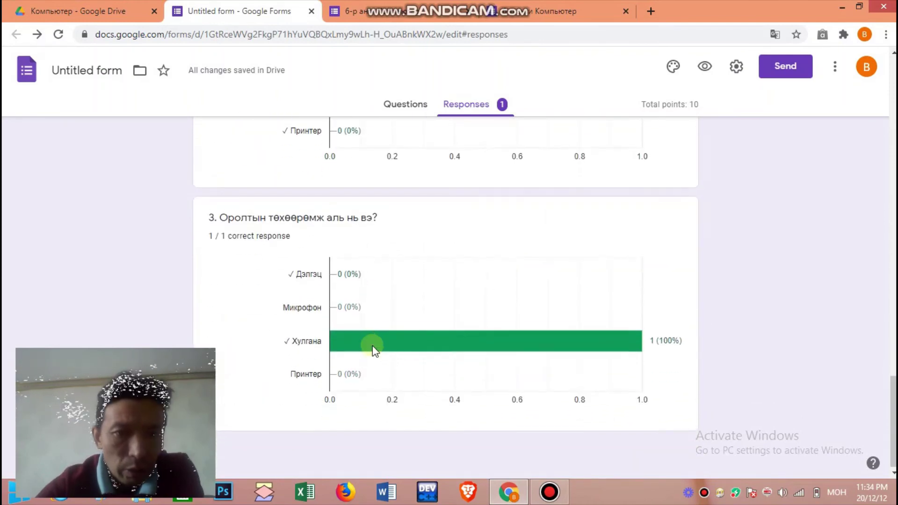
scroll(374, 349, "up", 15)
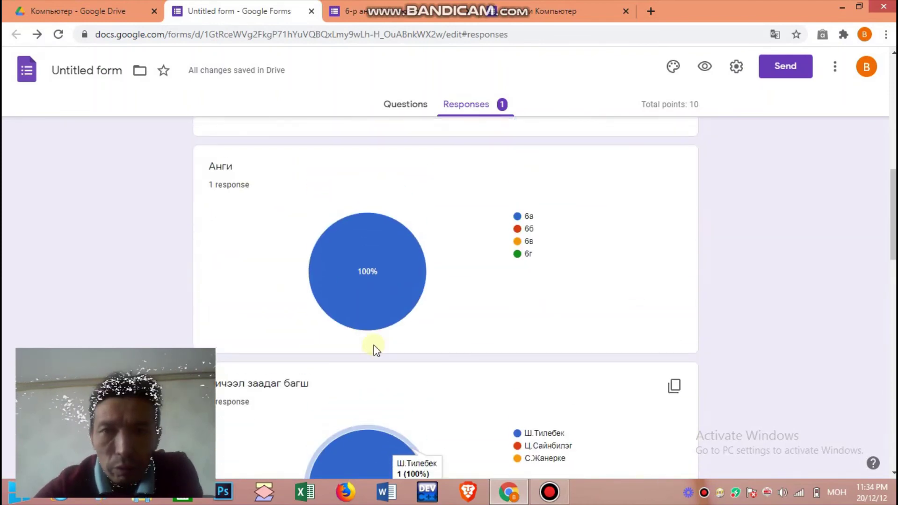
scroll(374, 345, "up", 10)
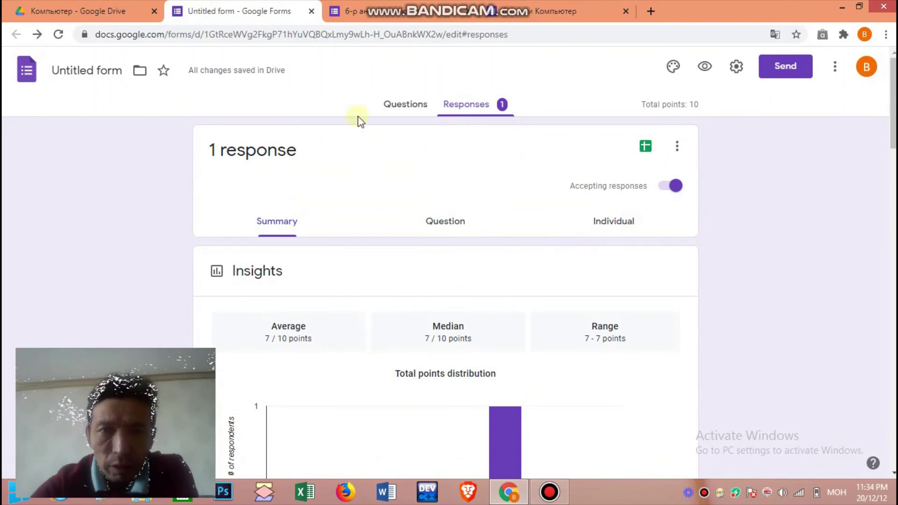
- Return to the form's questions, open its sending options, choose sharing by link and shorten the URL
left_click(399, 106)
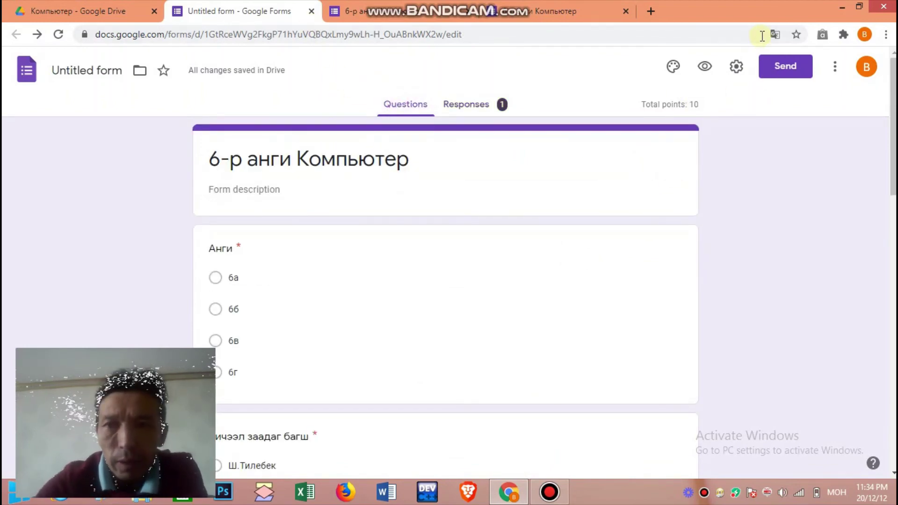
left_click(786, 70)
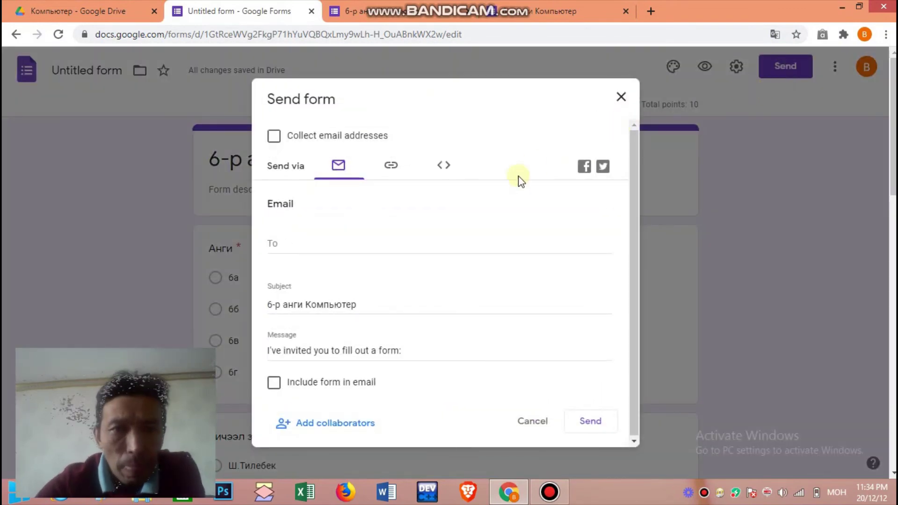
left_click(285, 244)
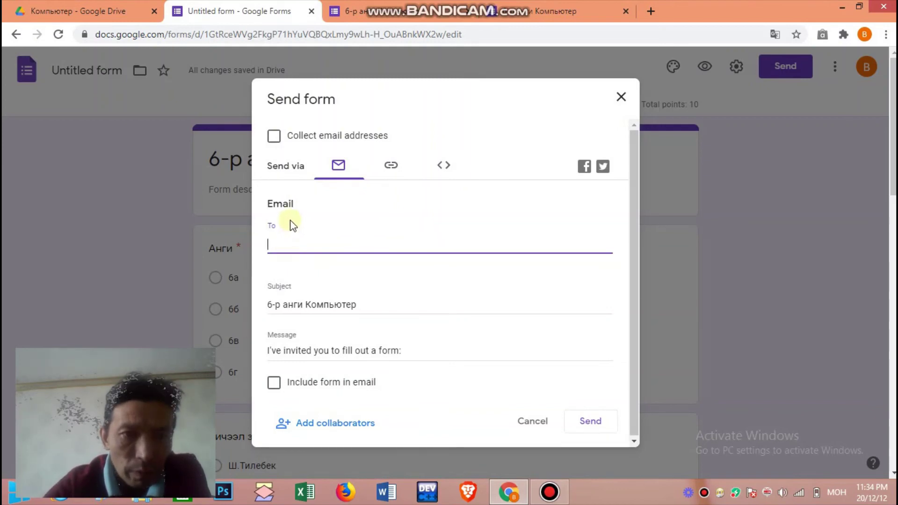
left_click(392, 167)
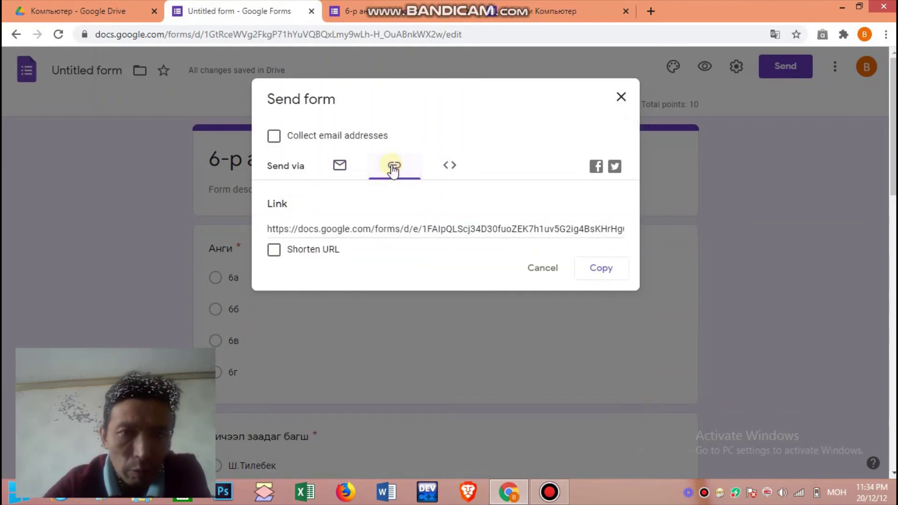
left_click(339, 166)
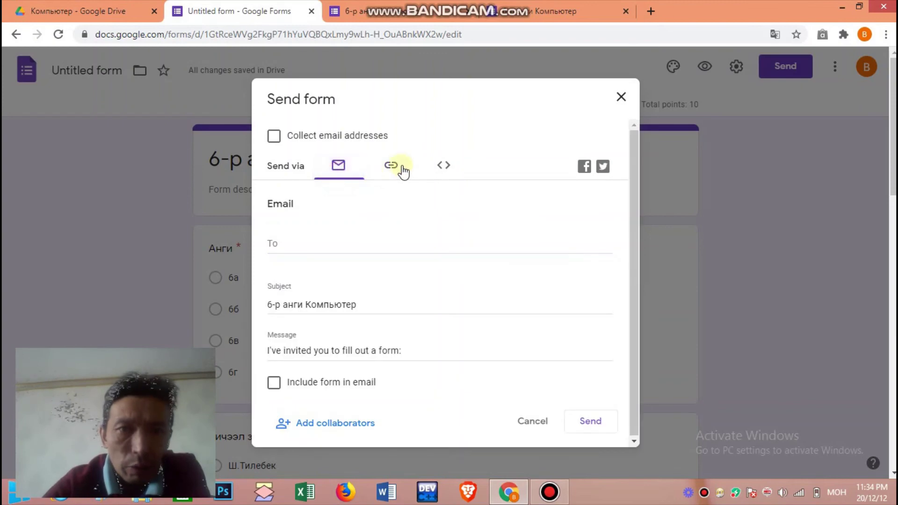
left_click(393, 168)
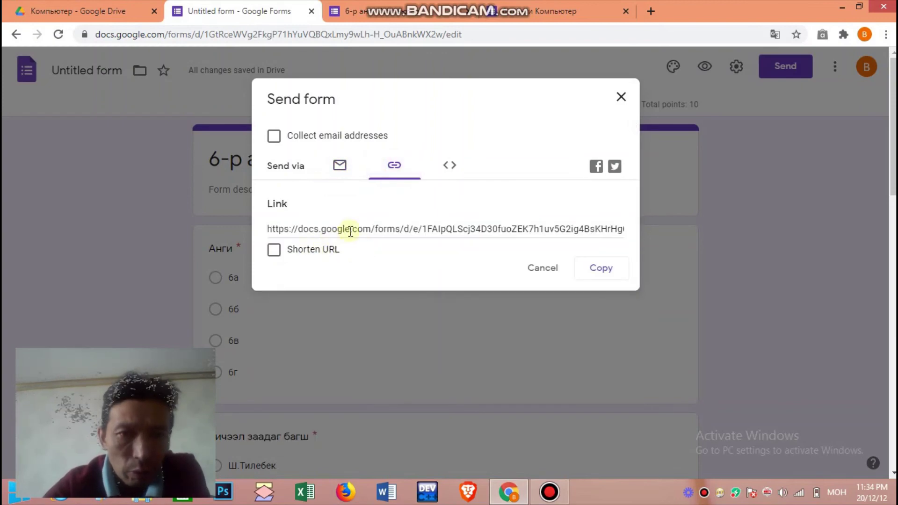
left_click(350, 231)
left_click(275, 250)
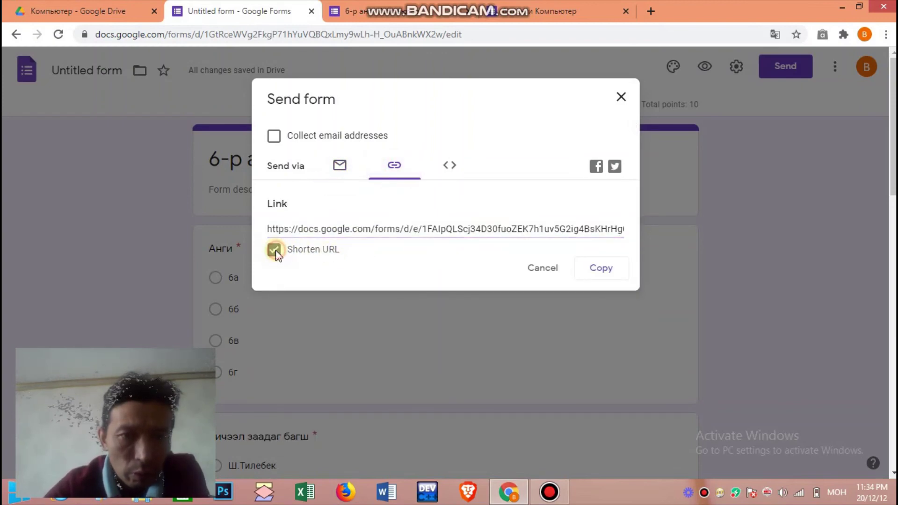
- Copy the form's shortened link and open facebook.com in a new browser tab
left_click(595, 269)
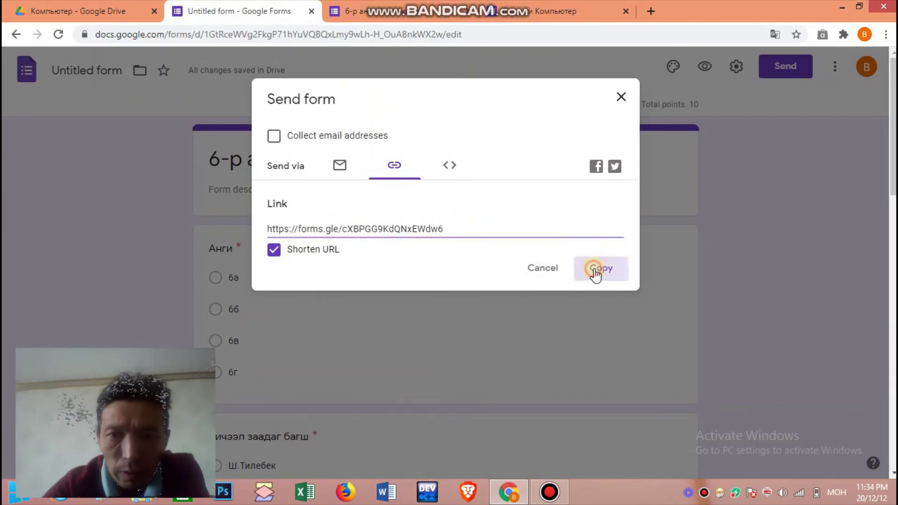
left_click(651, 11)
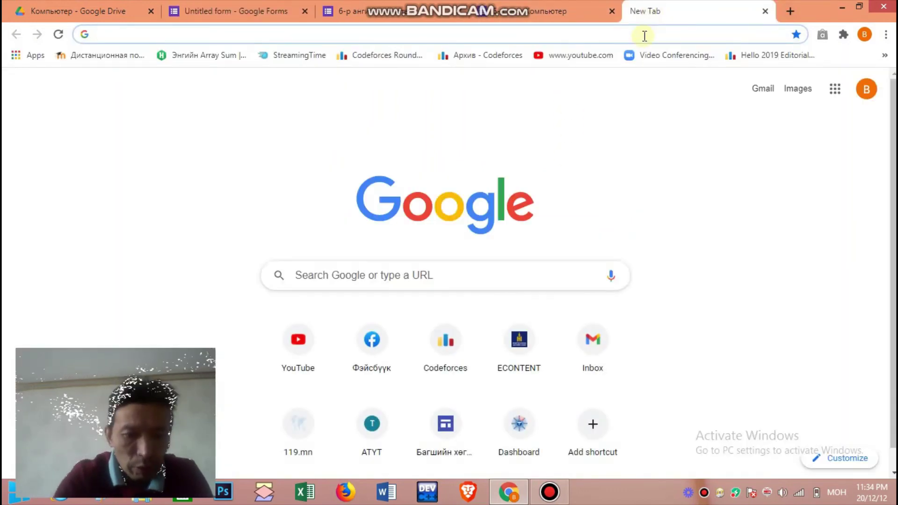
type("ей")
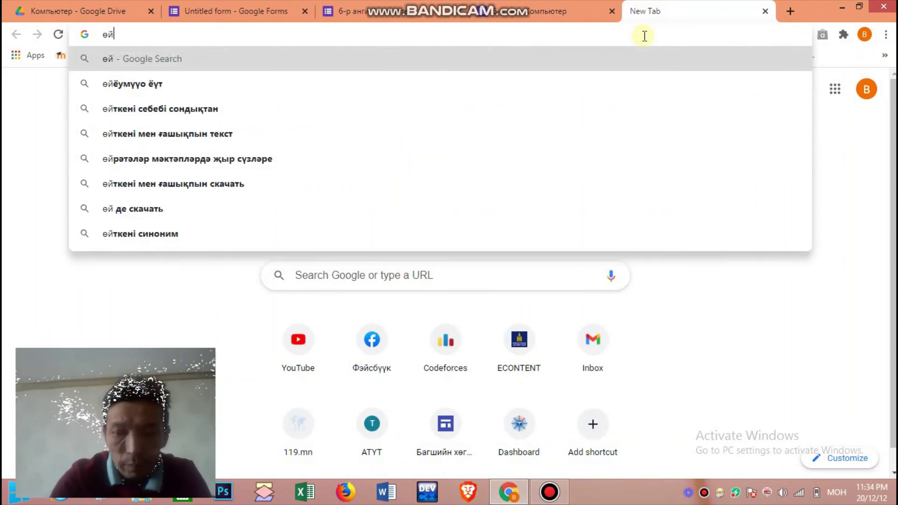
key("BackSpace")
key("BackSpace")
key("alt+shift")
type("facebook.com")
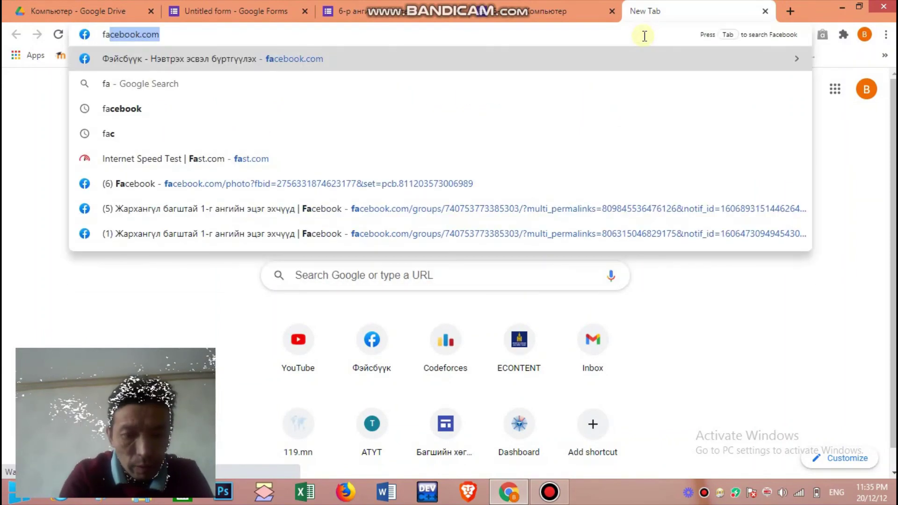
key("Return")
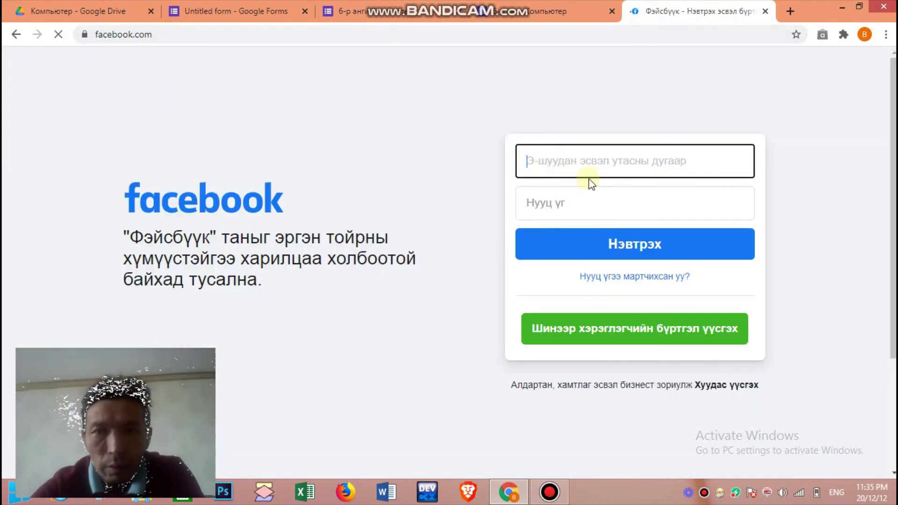
- Log in to Facebook with the saved phone number and the account password
left_click(588, 157)
left_click(573, 203)
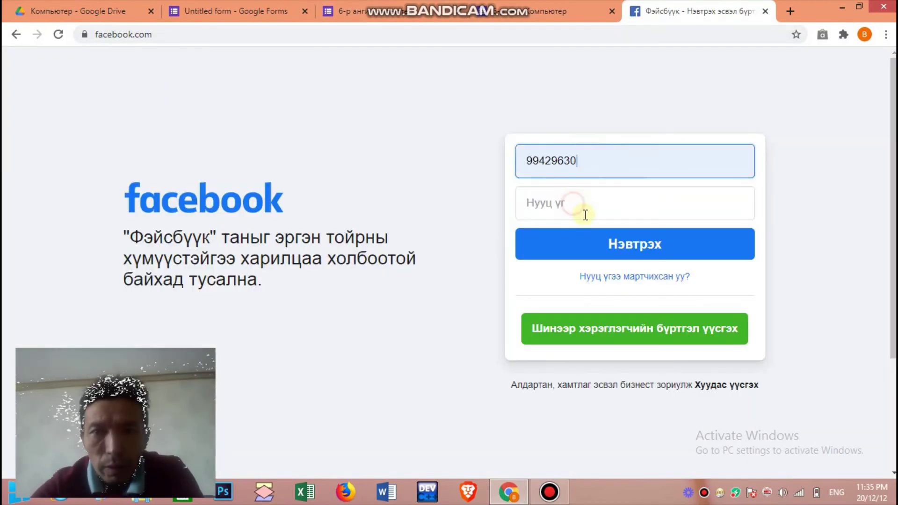
left_click(593, 217)
type("••")
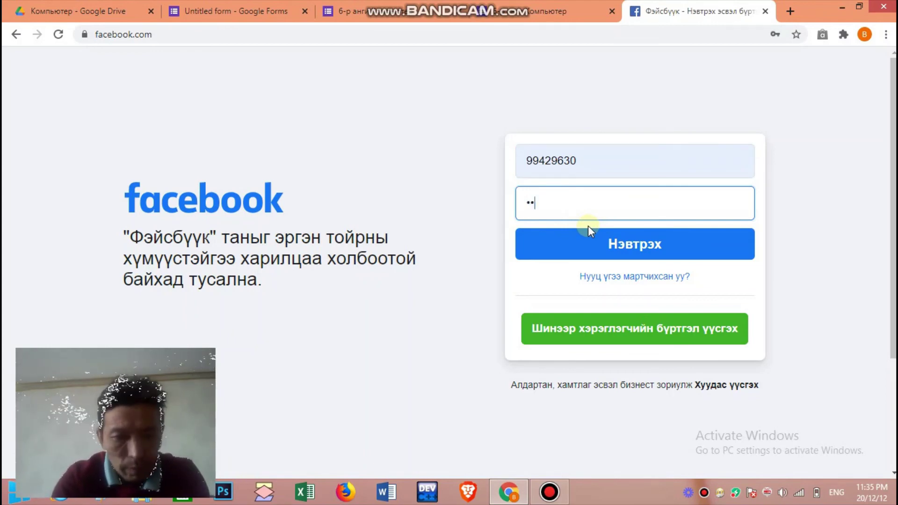
type("••••••")
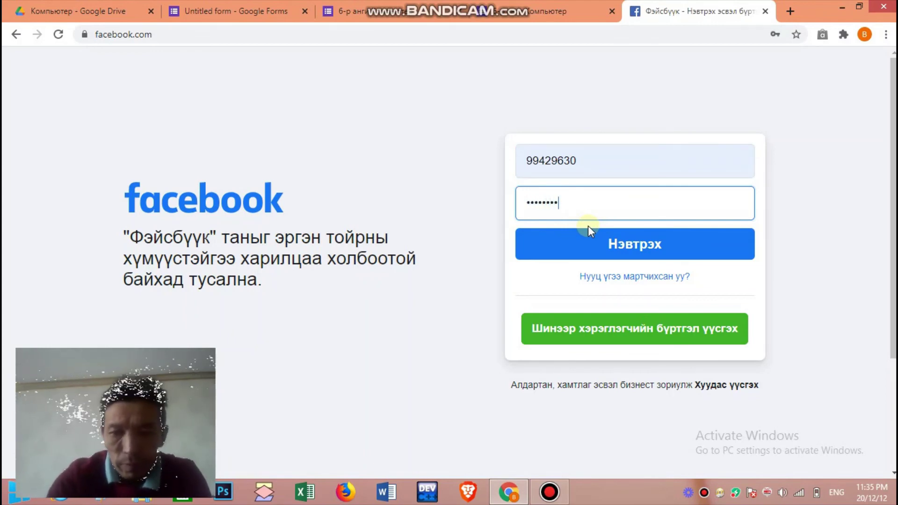
key("Return")
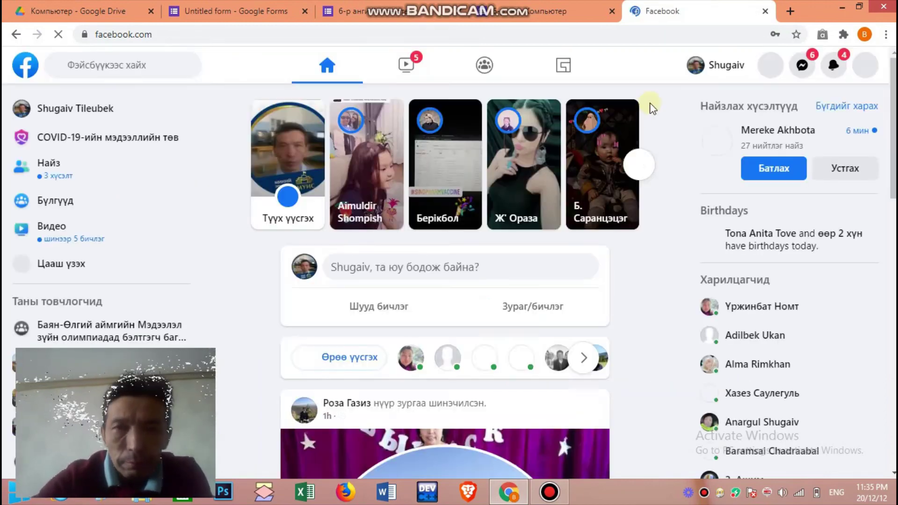
- Open the class 6г group chat from the Messenger conversations and paste the form's shortened link into the message
left_click(803, 66)
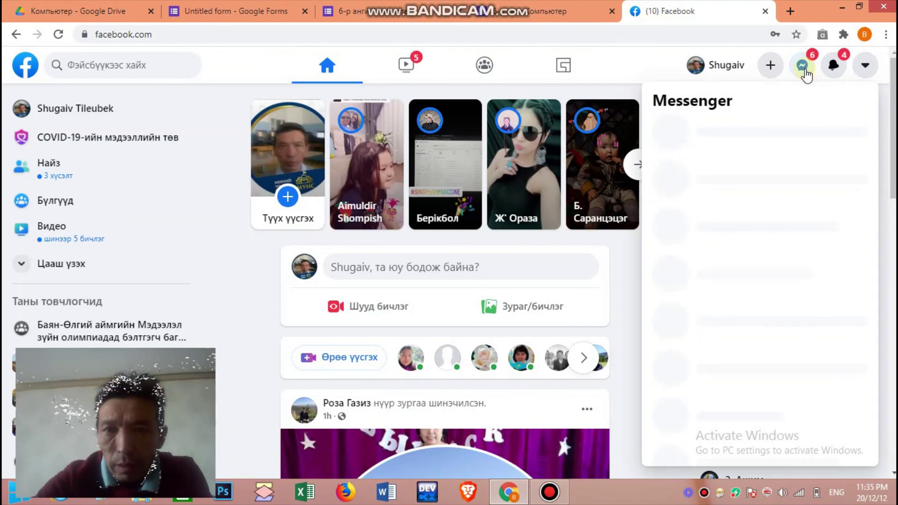
left_click(802, 66)
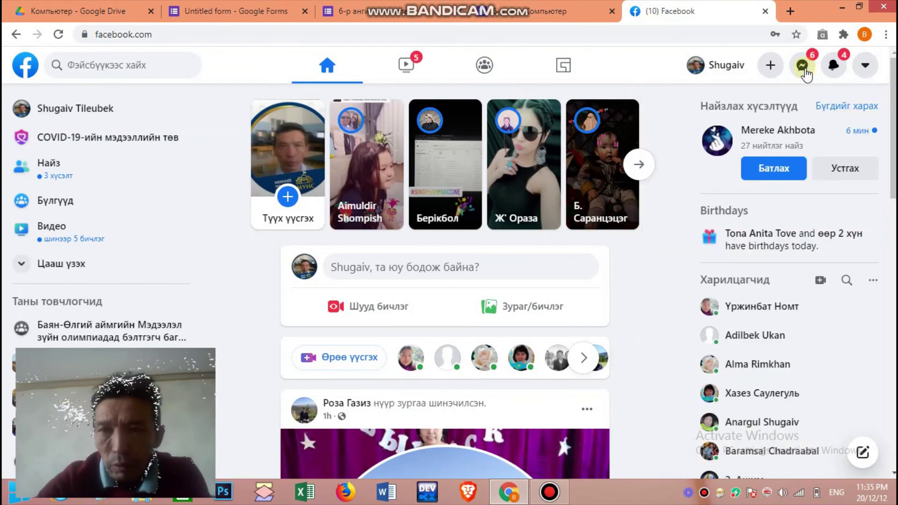
left_click(803, 66)
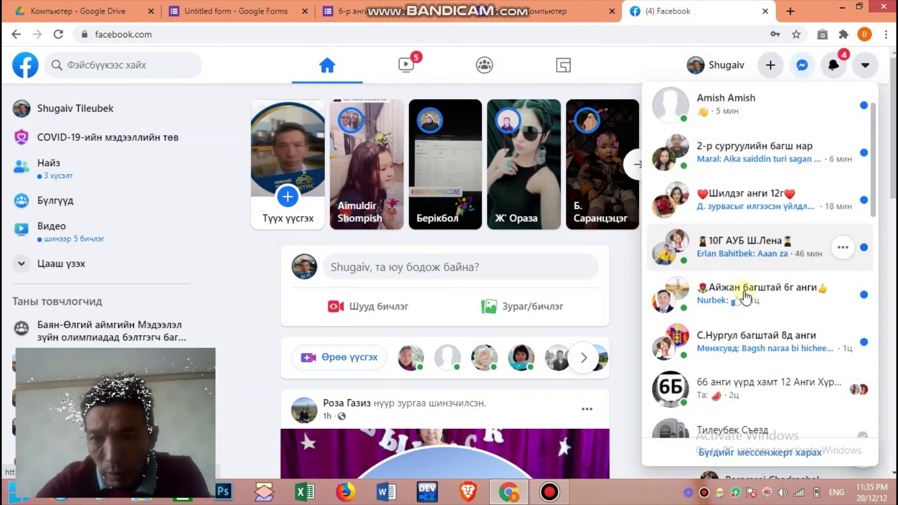
scroll(762, 247, "down", 3)
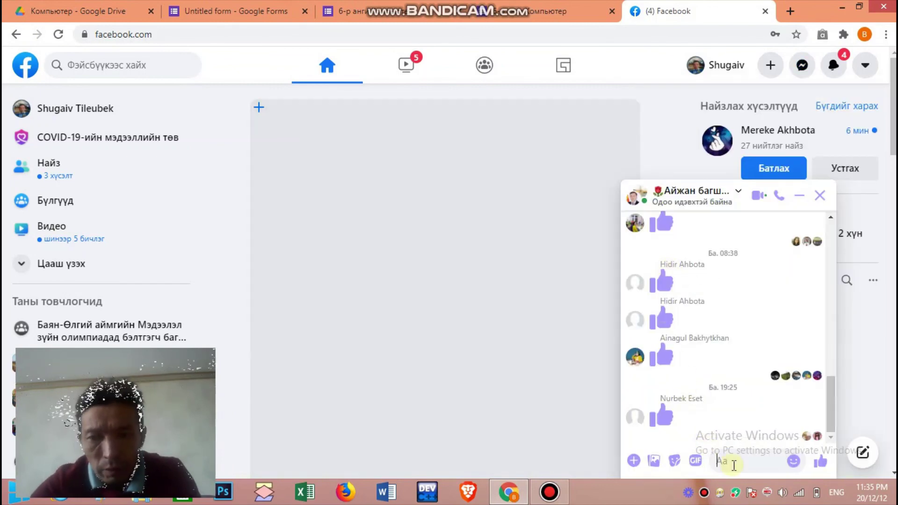
key("ctrl+v")
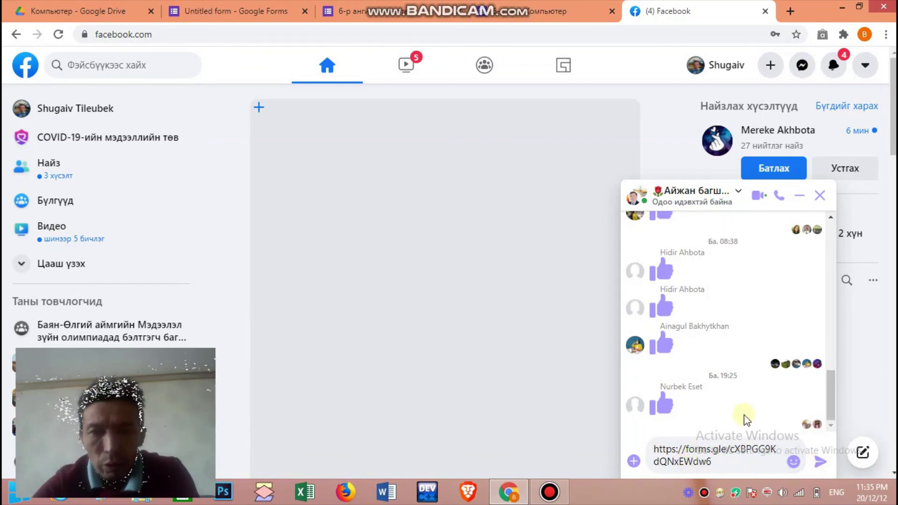
- Close the group chat and Facebook without sending the message, and dismiss the form's sending options and the extra form tabs
left_click(820, 195)
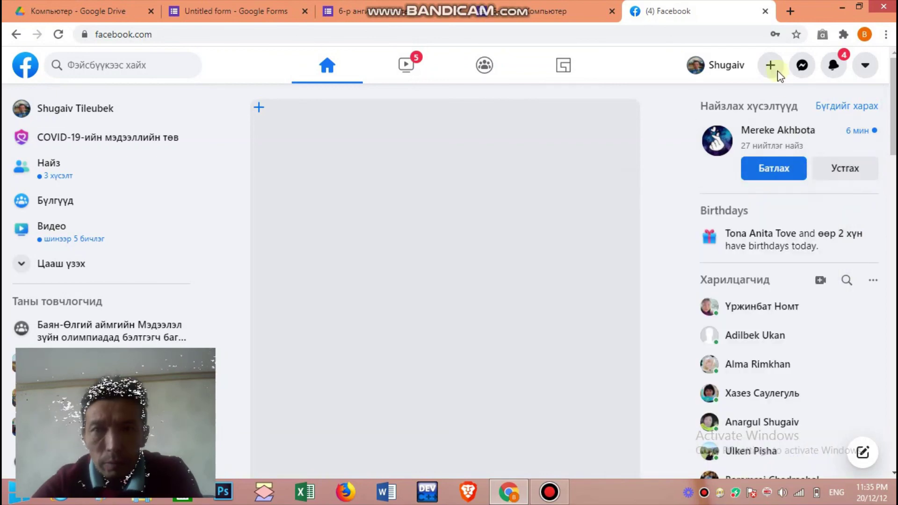
left_click(763, 12)
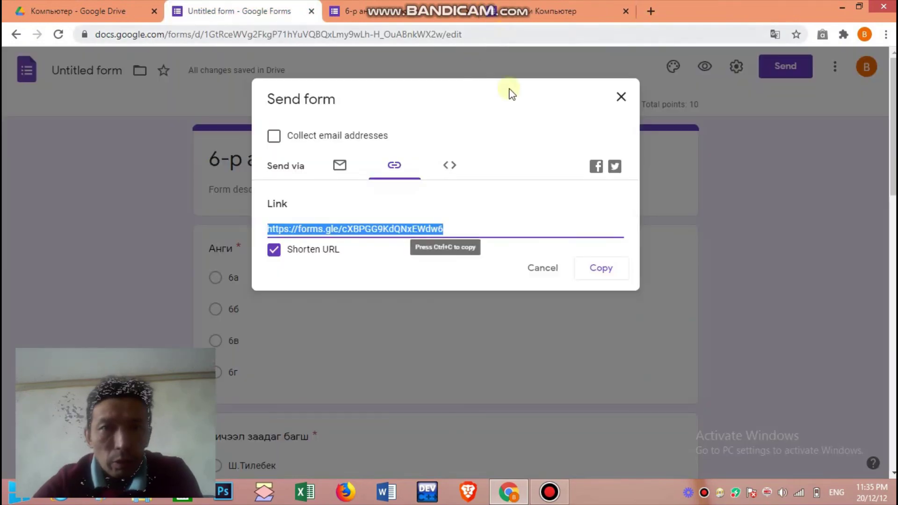
left_click(540, 272)
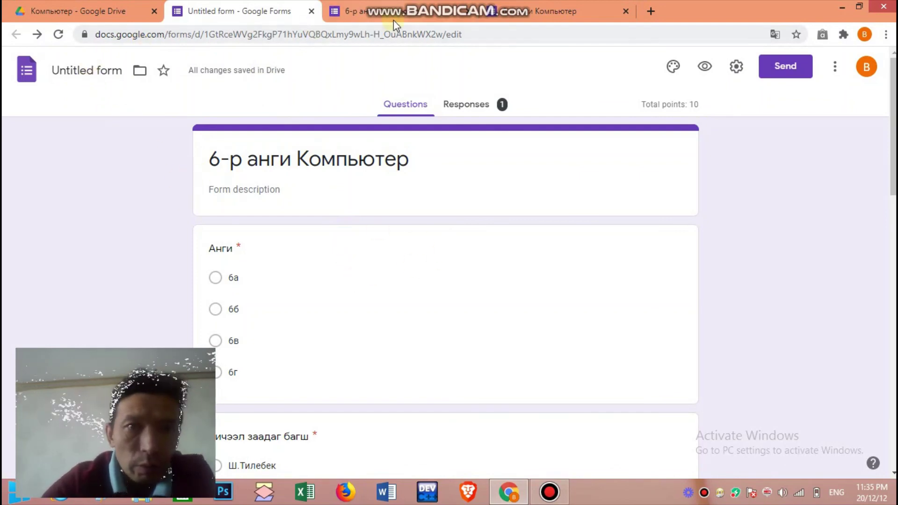
middle_click(439, 14)
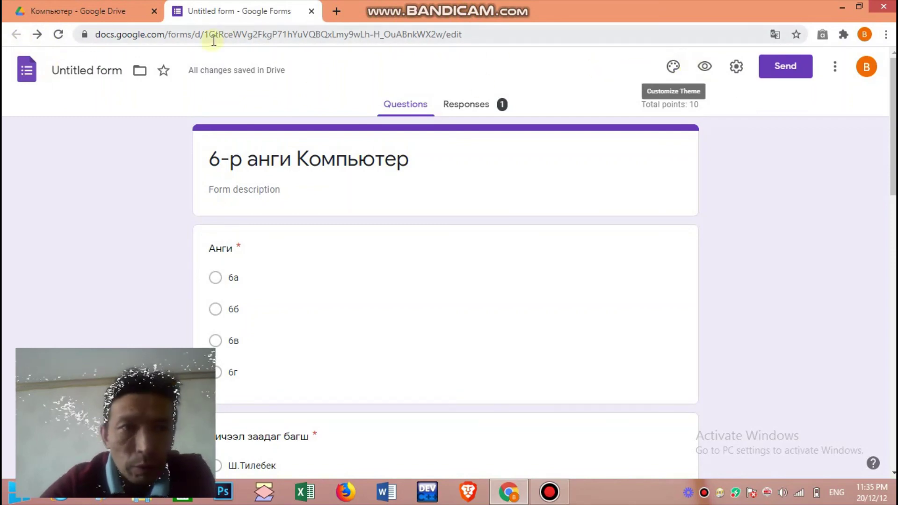
- Go to the Forms home page, switch to Google Drive and open the Компьютер folder inside 6 анги in My Drive
left_click(36, 71)
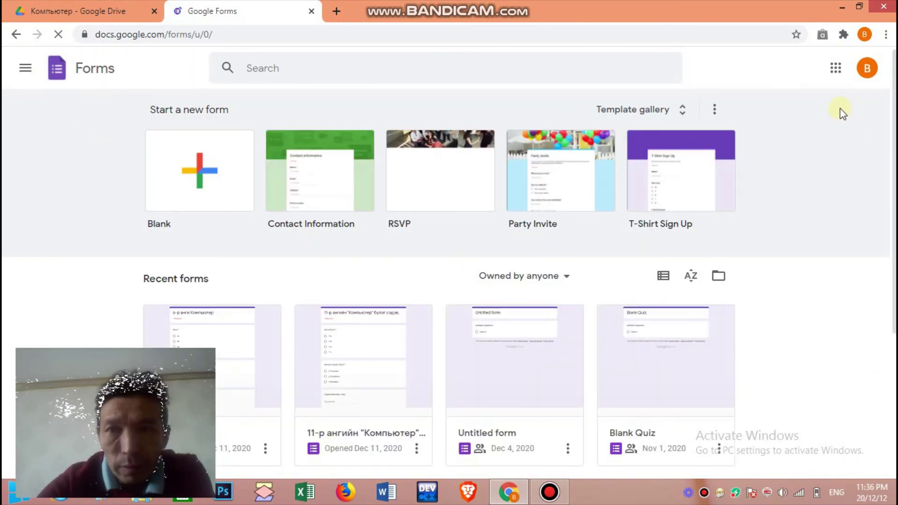
left_click(840, 70)
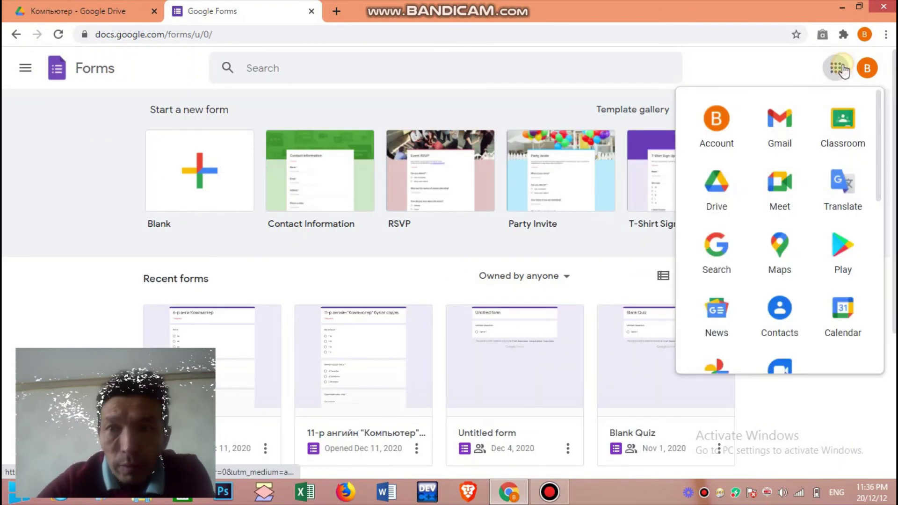
left_click(723, 178)
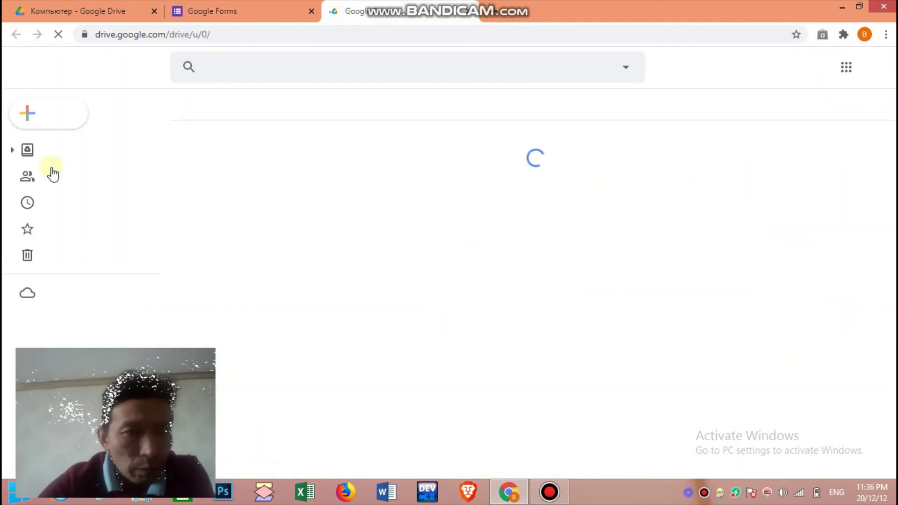
left_click(54, 155)
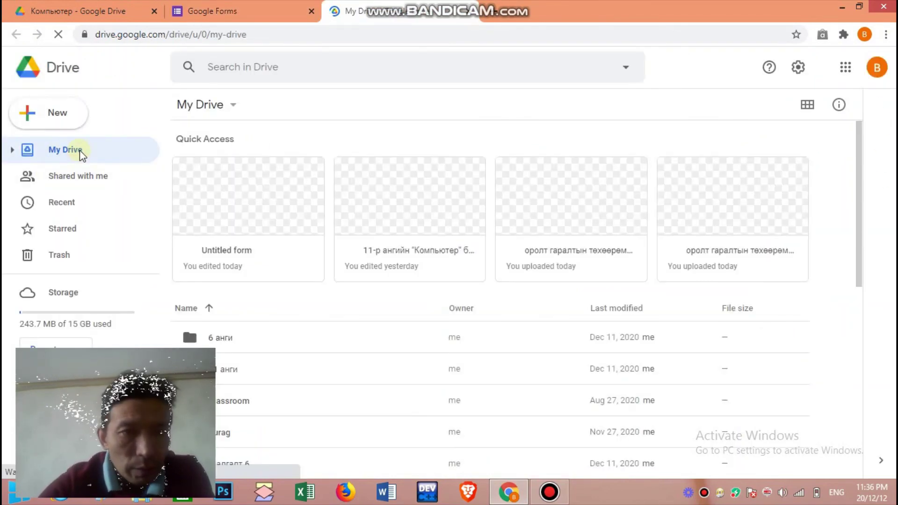
left_click(230, 337)
double_click(230, 337)
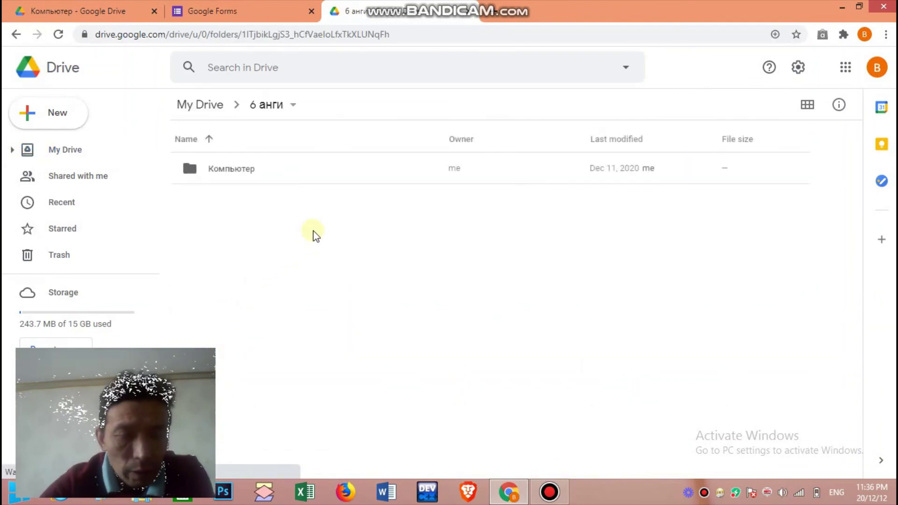
left_click(234, 169)
double_click(233, 169)
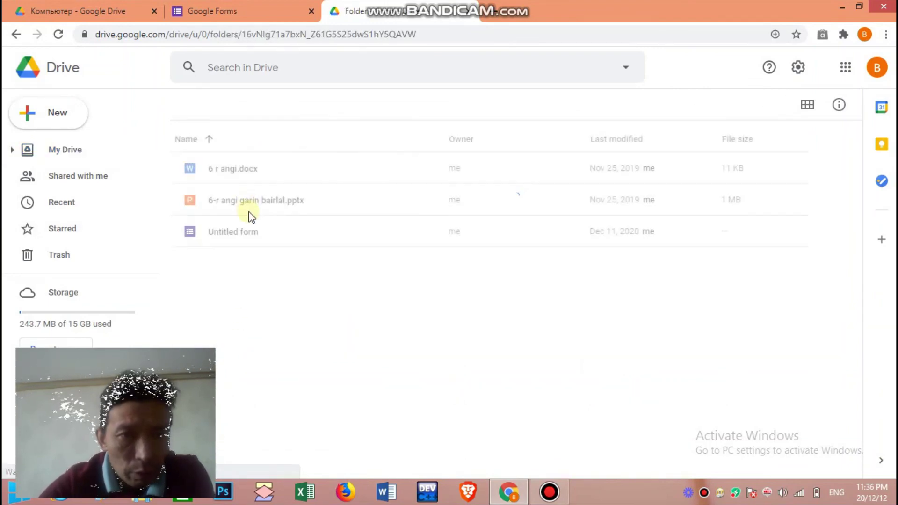